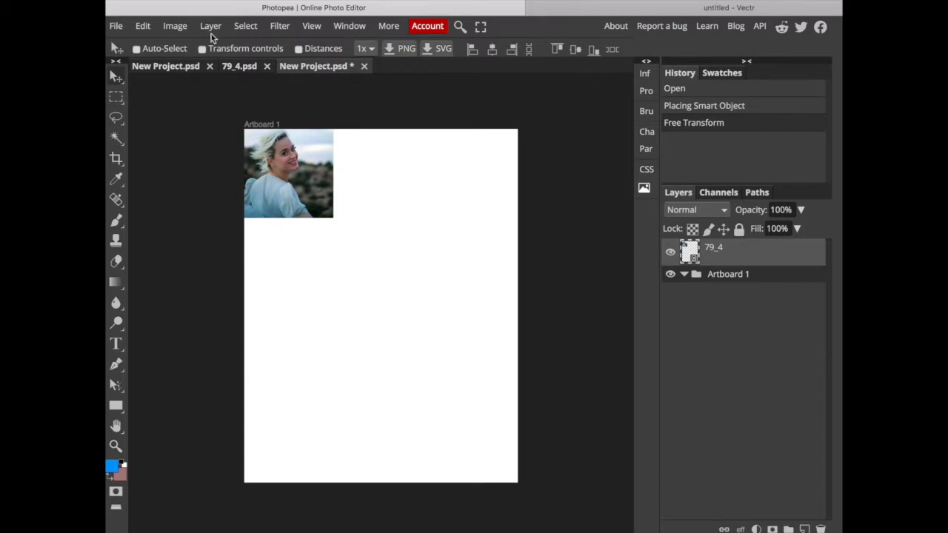
Review the new-project setup, including size units in pixels and inches, DPI and background options, without creating a project.
left_click(169, 66)
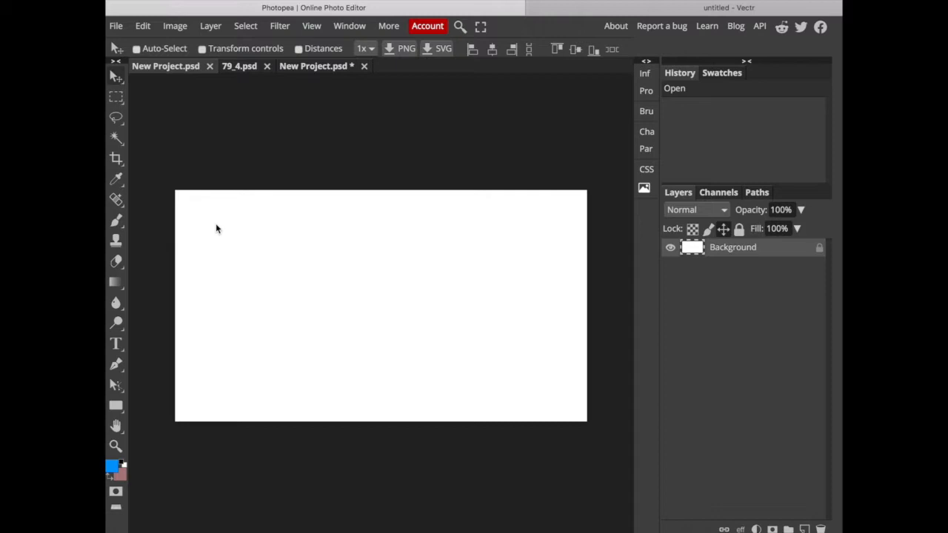
left_click(117, 26)
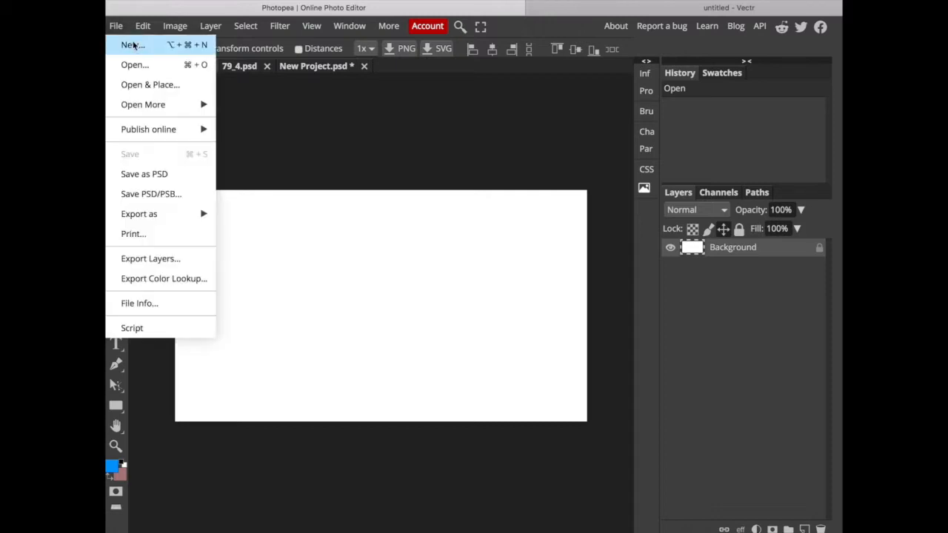
left_click(128, 42)
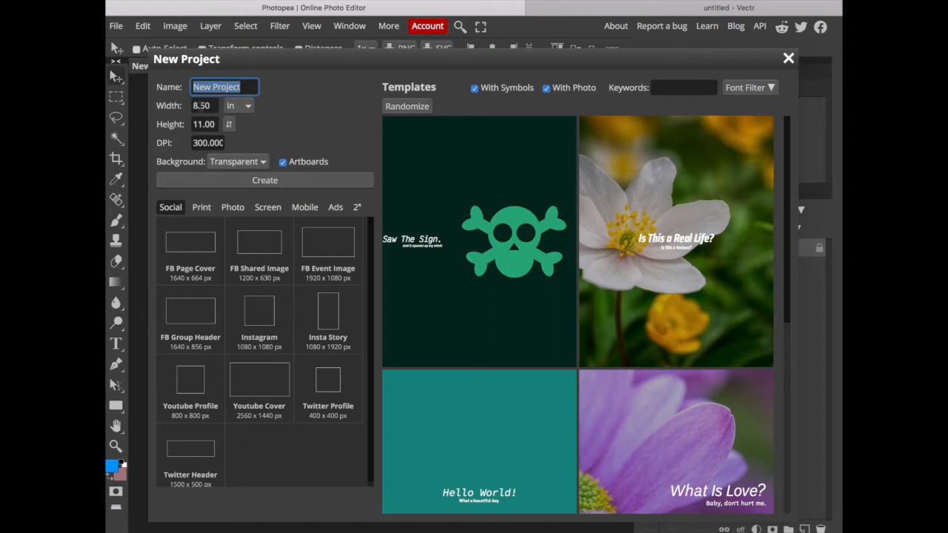
left_click(249, 105)
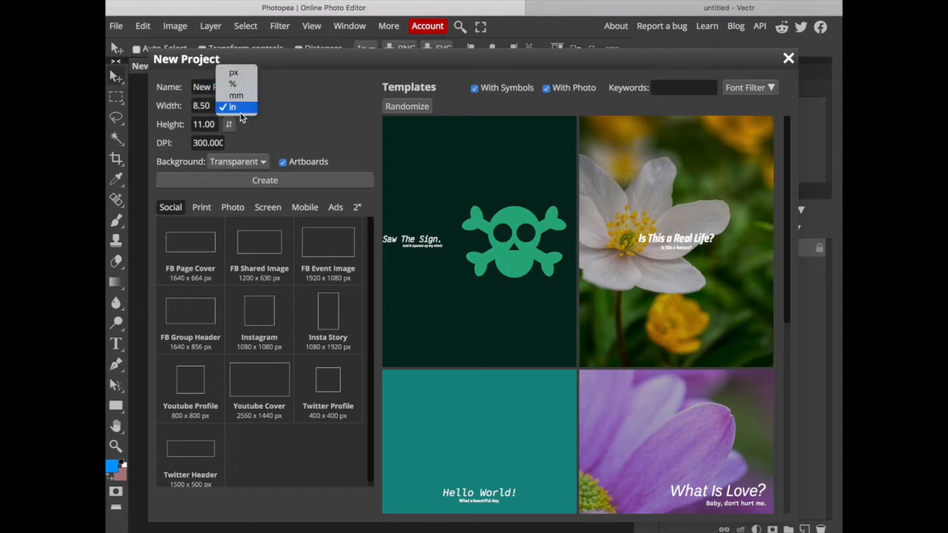
left_click(245, 73)
left_click(243, 108)
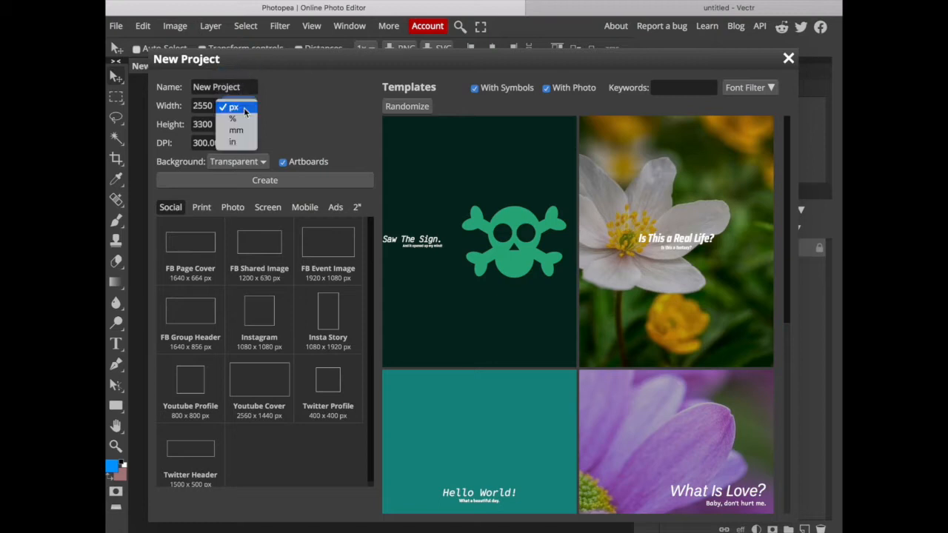
left_click(236, 141)
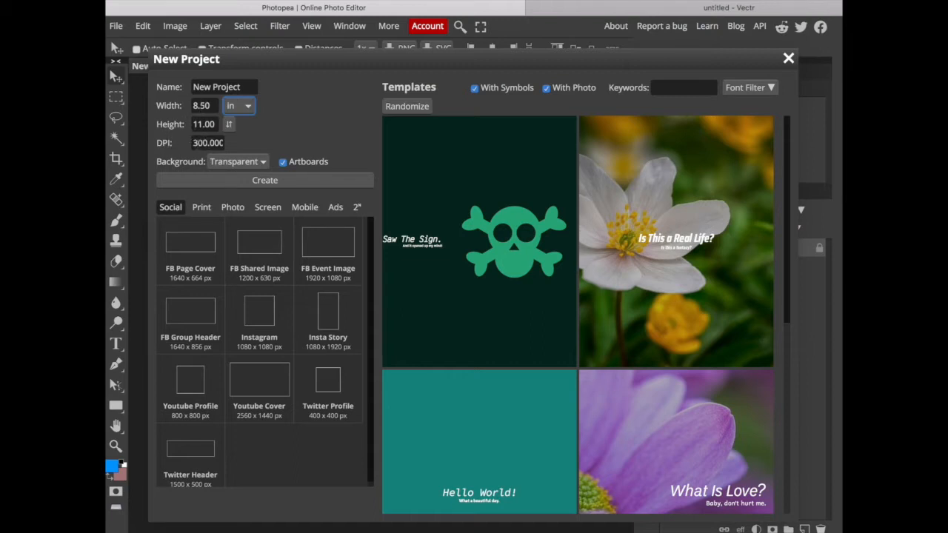
left_click(262, 162)
left_click(297, 124)
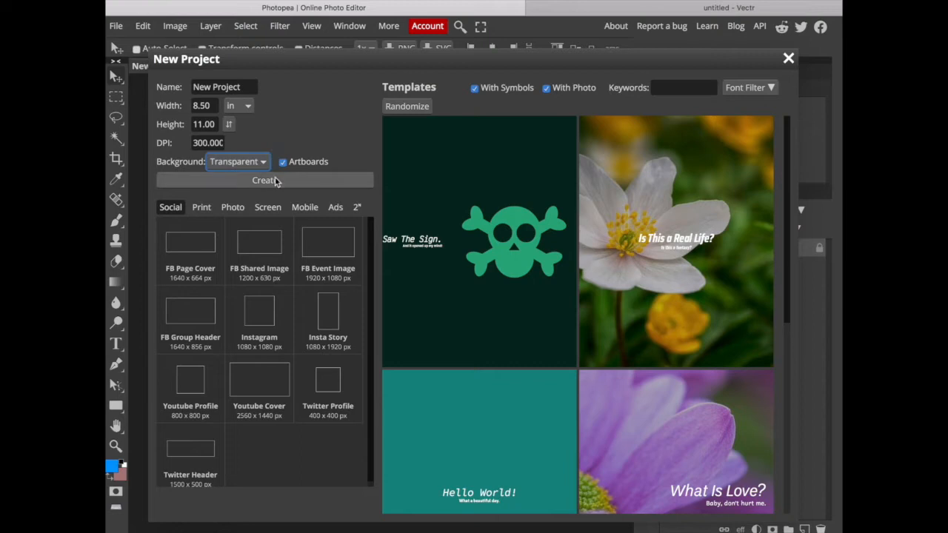
left_click(790, 59)
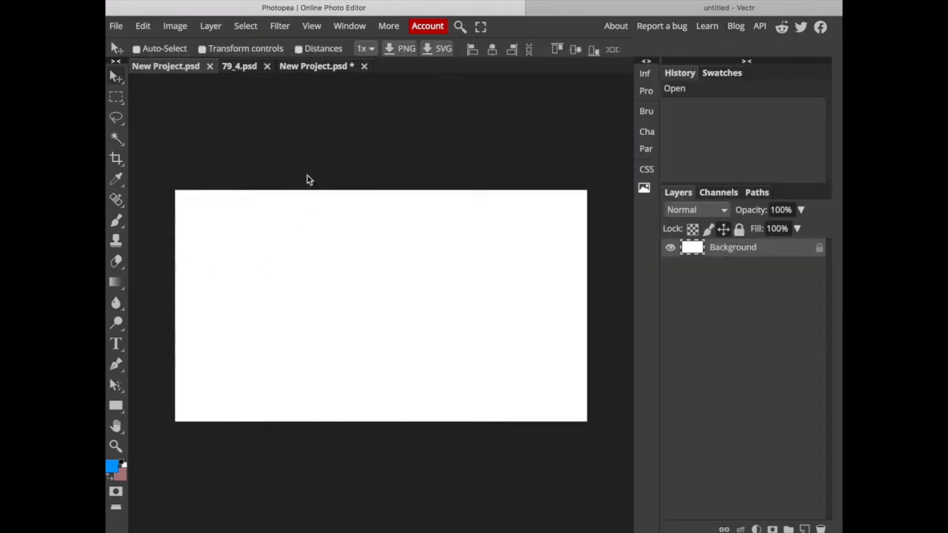
Enlarge the 79_4 photo on the artboard proportionally with Free Transform to 259.45% so it covers the whole artboard.
left_click(240, 66)
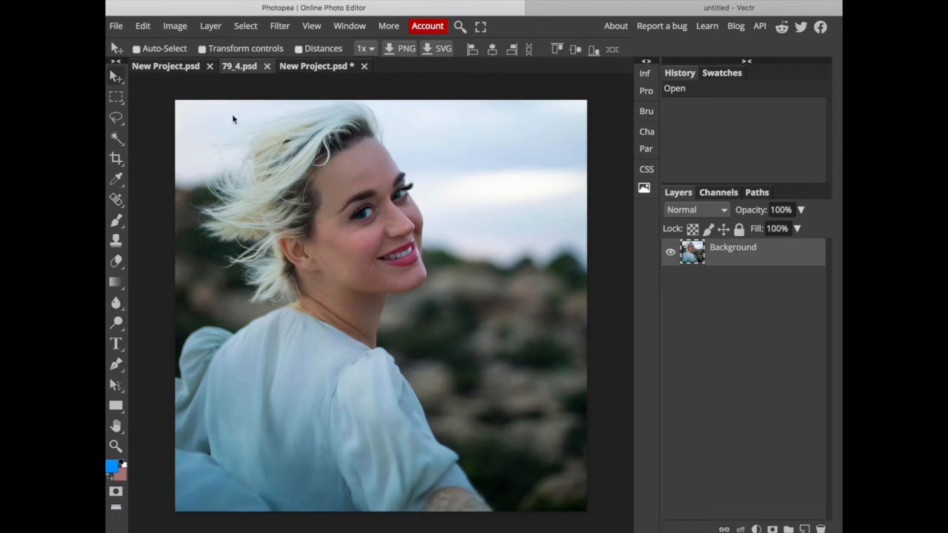
left_click(312, 66)
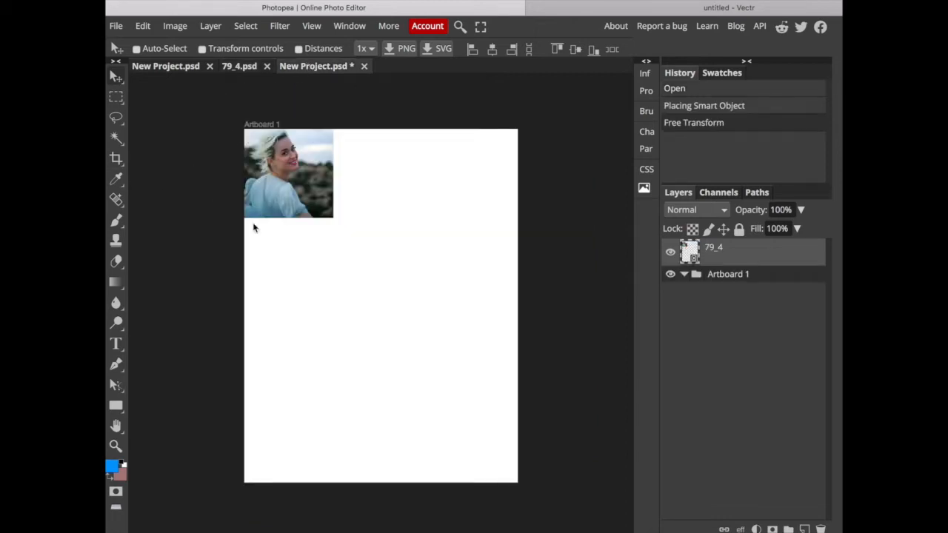
mouse_move(295, 193)
left_mouse_down()
mouse_move(337, 185)
mouse_move(316, 196)
mouse_move(293, 189)
left_mouse_up()
left_click(172, 27)
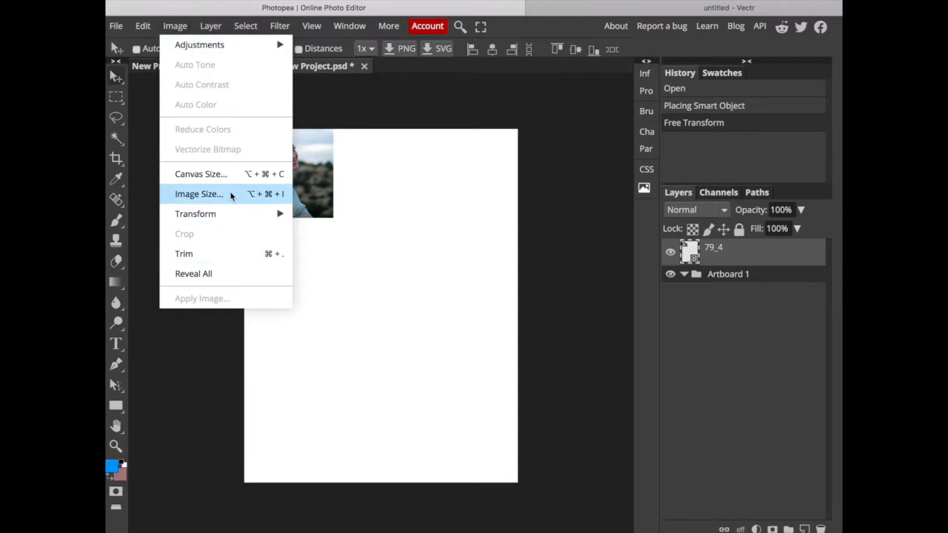
mouse_move(143, 27)
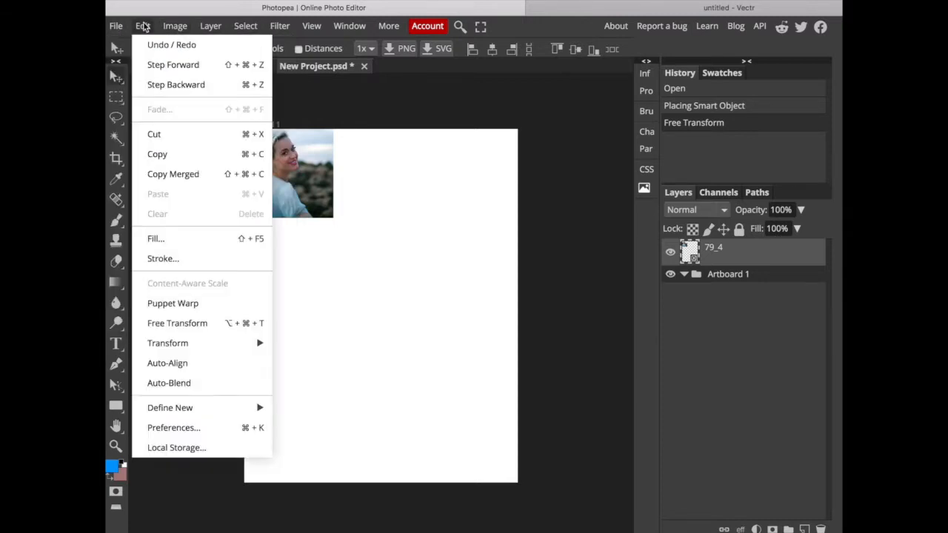
left_click(198, 324)
left_click_drag(333, 217, 331, 372)
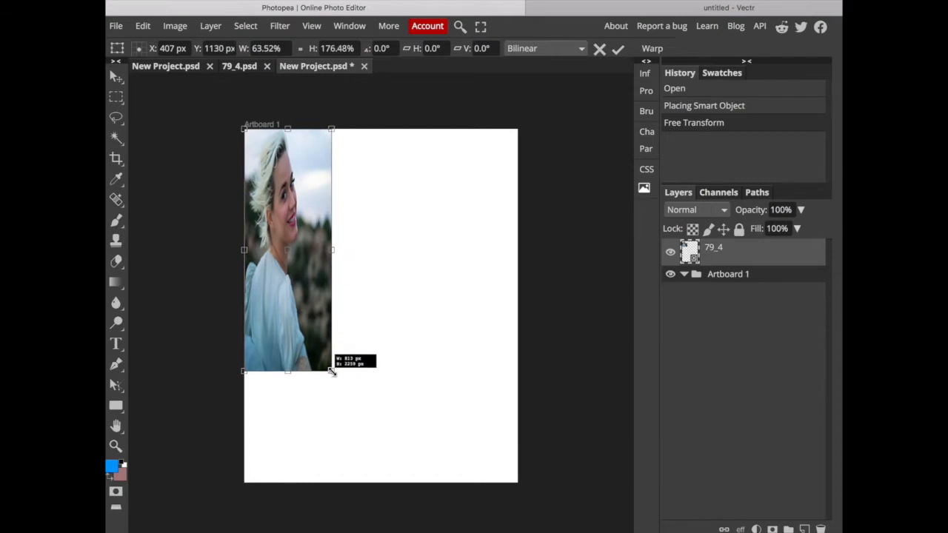
left_click_drag(332, 371, 614, 532)
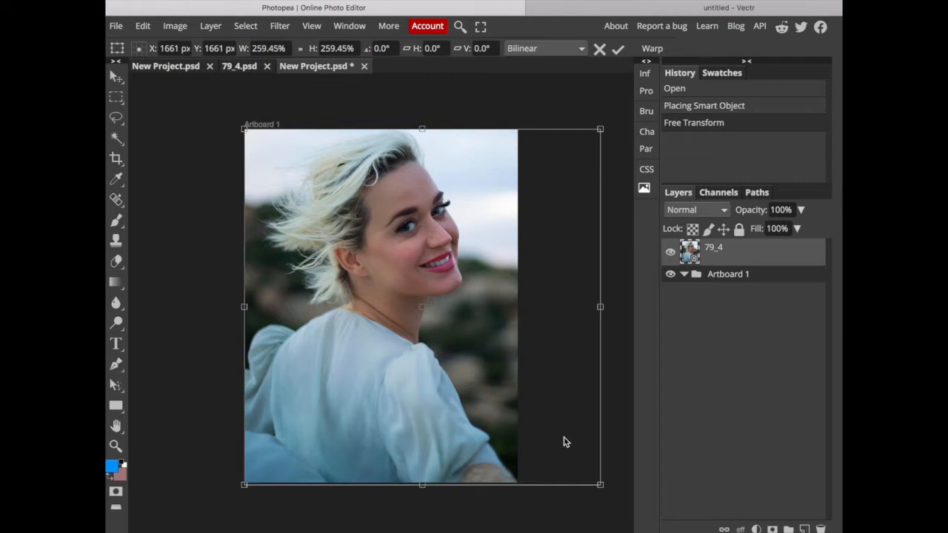
key("Return")
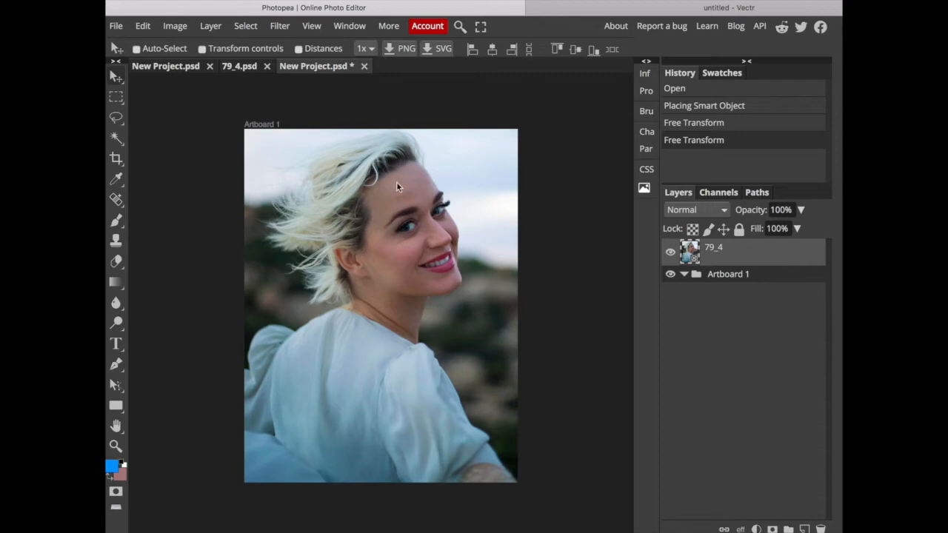
scroll(396, 182, "up", 10)
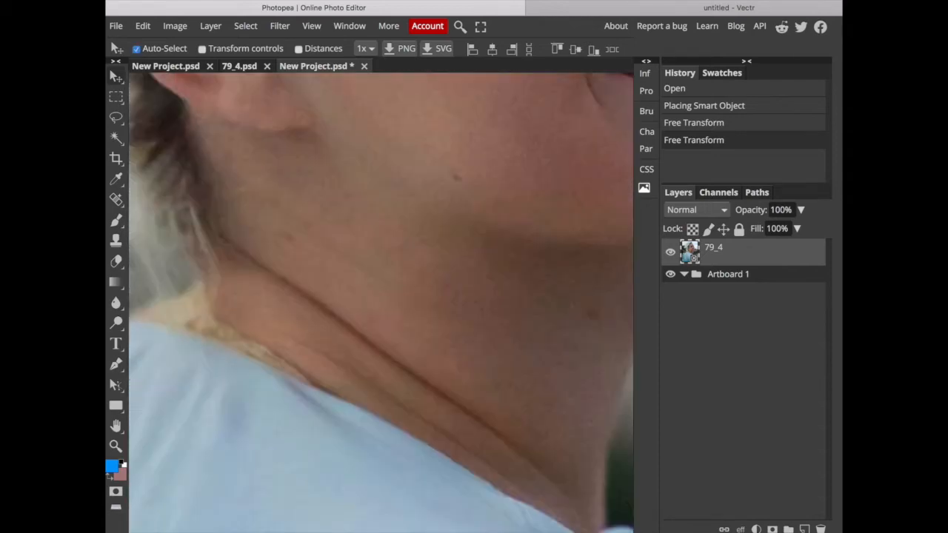
key("ctrl+0")
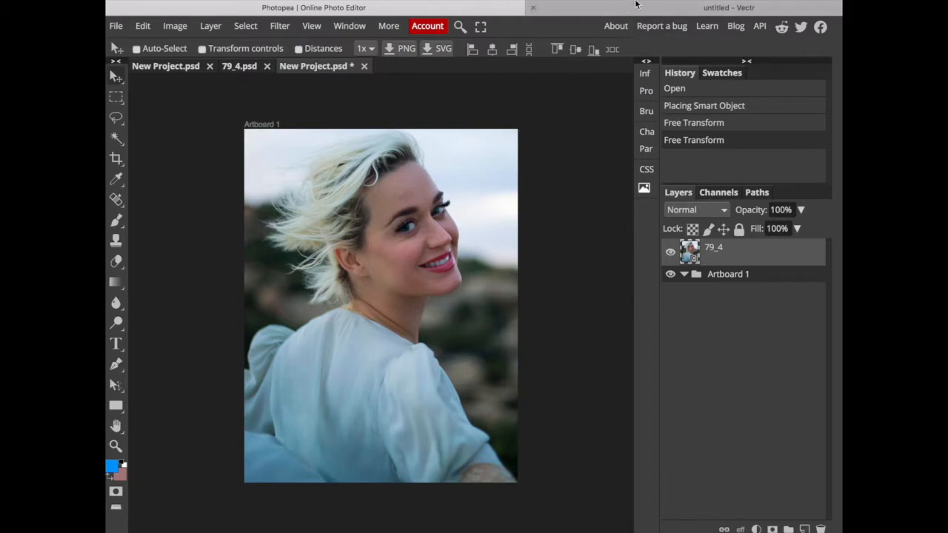
left_click(634, 6)
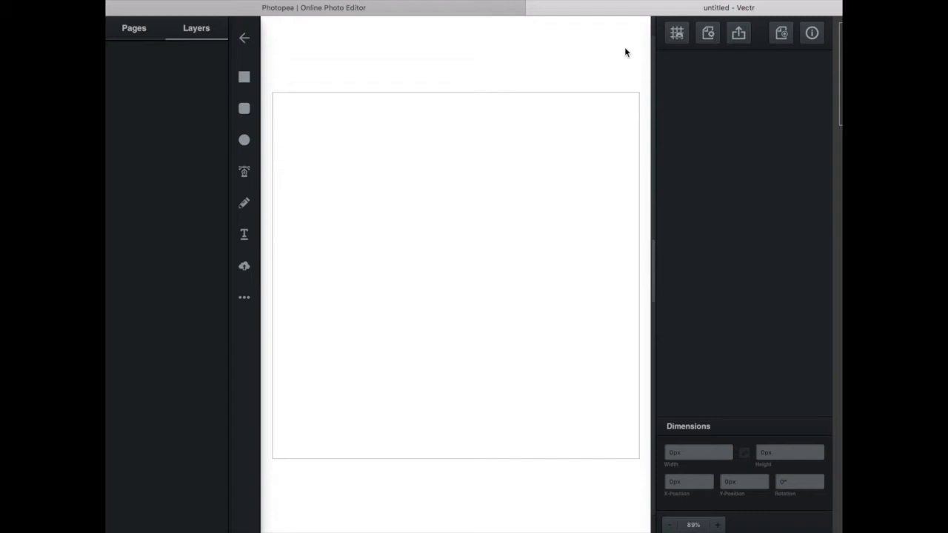
left_click(469, 11)
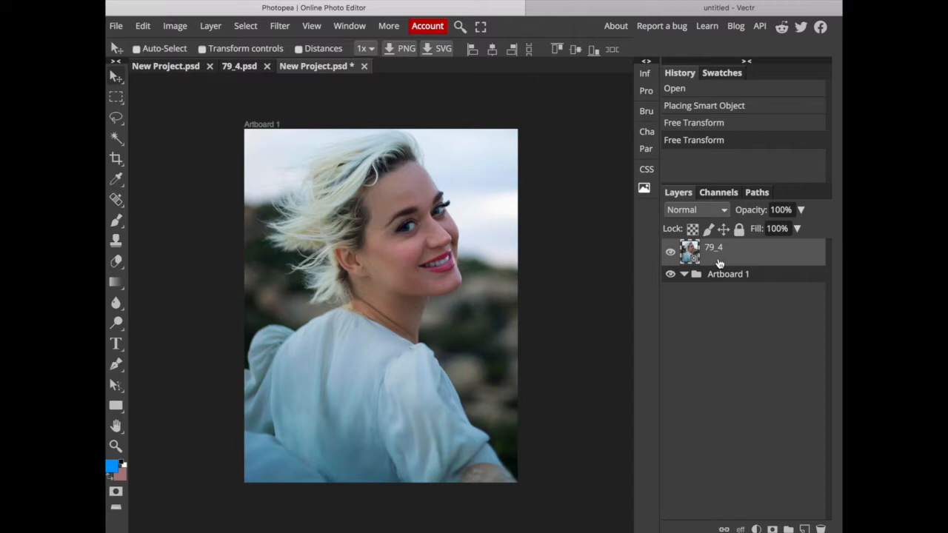
Duplicate the 79_4 layer as a rasterized copy and hide the original layer.
right_click(719, 260)
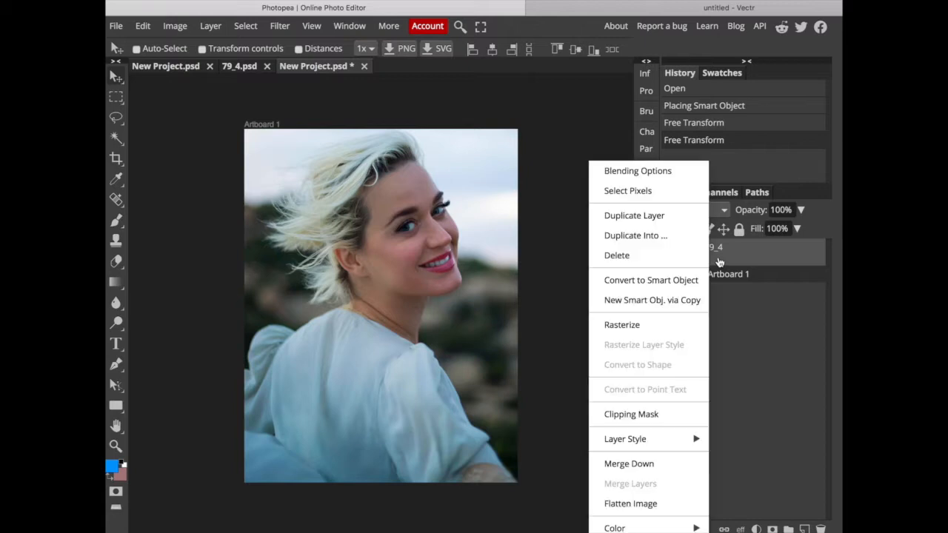
left_click(682, 215)
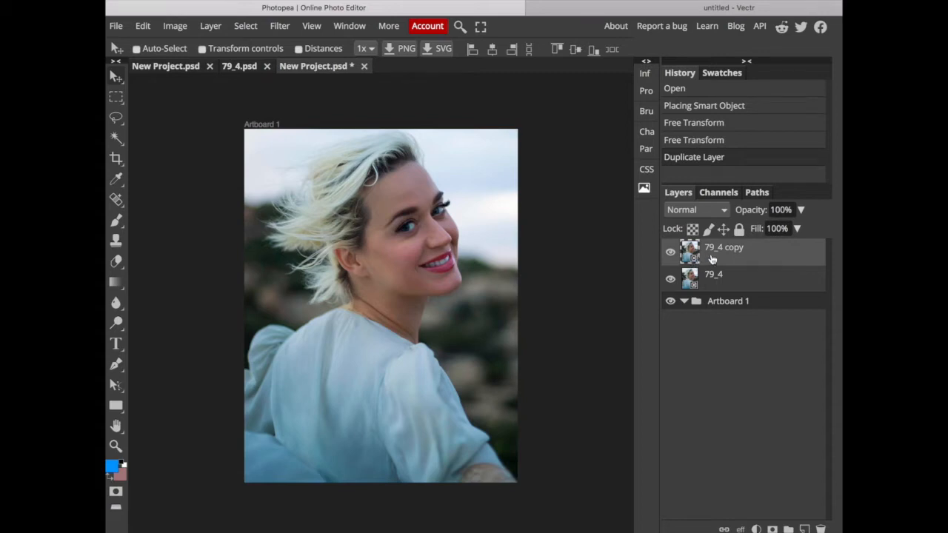
right_click(712, 258)
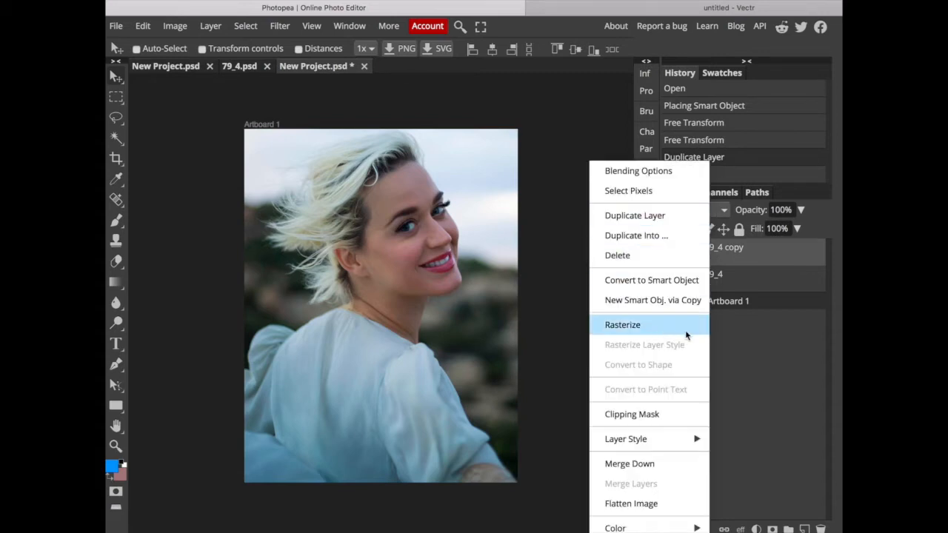
left_click(654, 326)
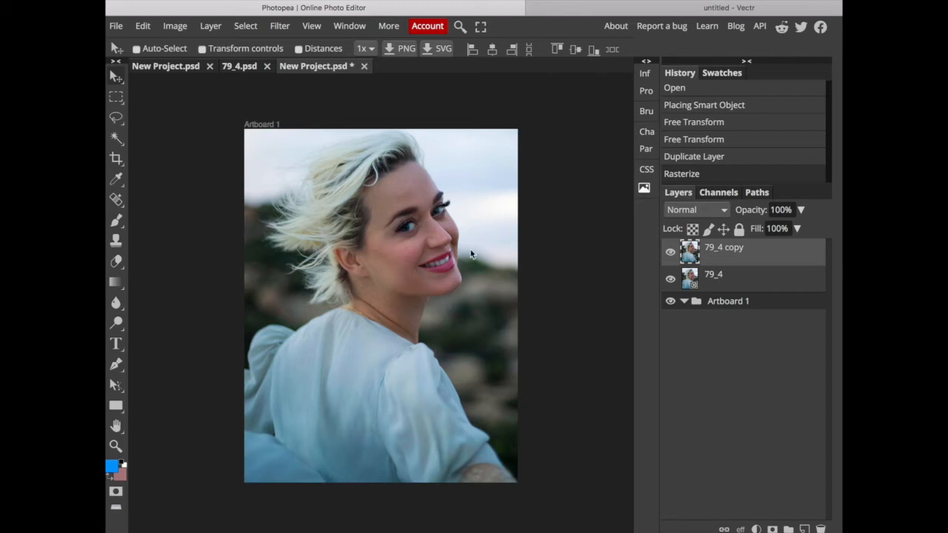
left_click(116, 261)
left_click(670, 279)
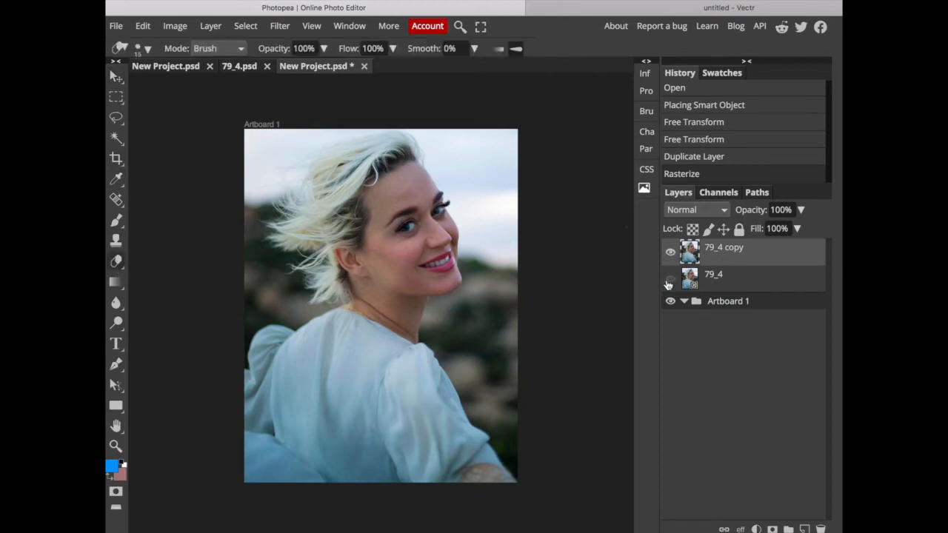
Try erasing a diagonal strip across the face and background on the copy with a size 250 Eraser, and undo the stroke.
key("bracketright")
key("bracketright")
mouse_move(397, 111)
left_mouse_down()
mouse_move(409, 155)
mouse_move(513, 299)
left_mouse_up()
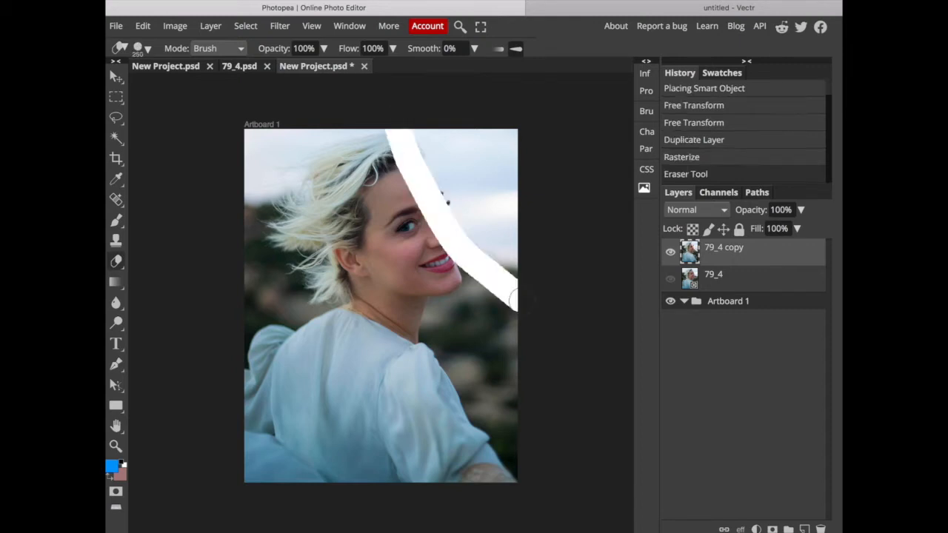
key("ctrl+z")
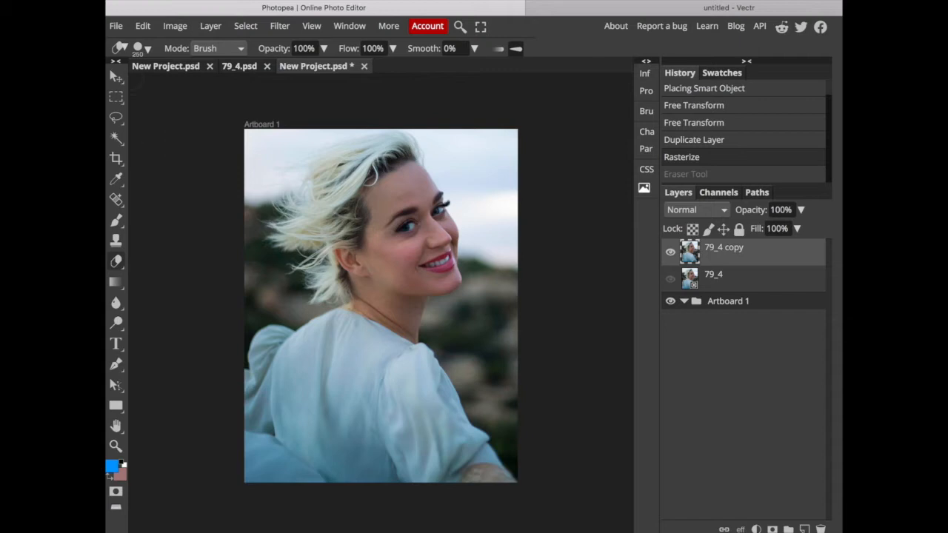
Trace the front edge of the neck from the shoulder to the chin with four Pen tool points and set the shape's fill to none.
left_click(115, 364)
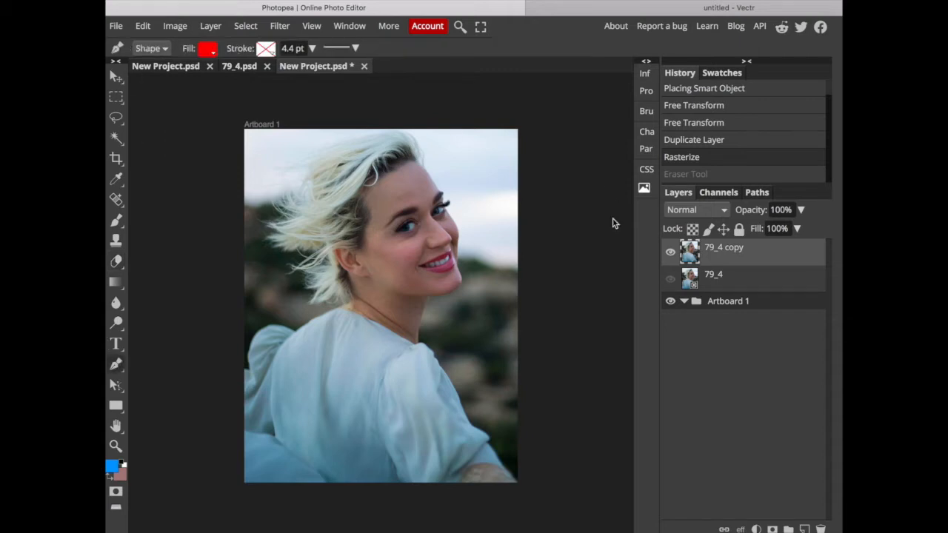
key("super+plus")
scroll(380, 302, "up", 2)
scroll(380, 302, "right", 2)
scroll(438, 216, "up", 3)
scroll(438, 216, "right", 1)
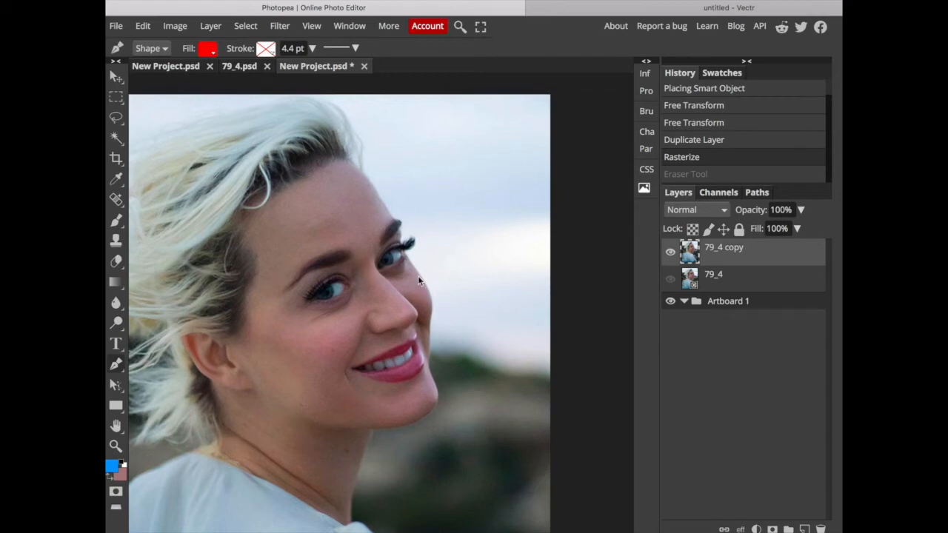
scroll(418, 280, "down", 5)
scroll(417, 280, "left", 1)
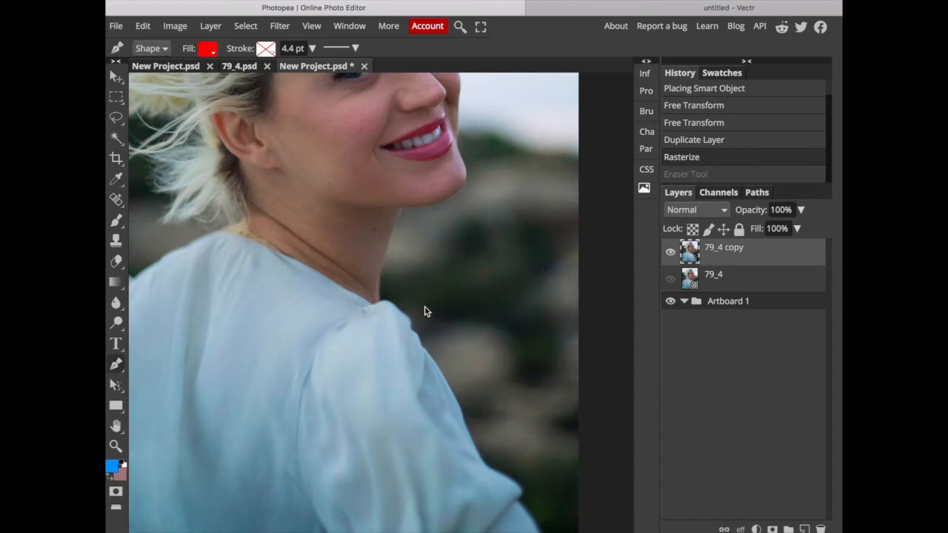
left_click(378, 306)
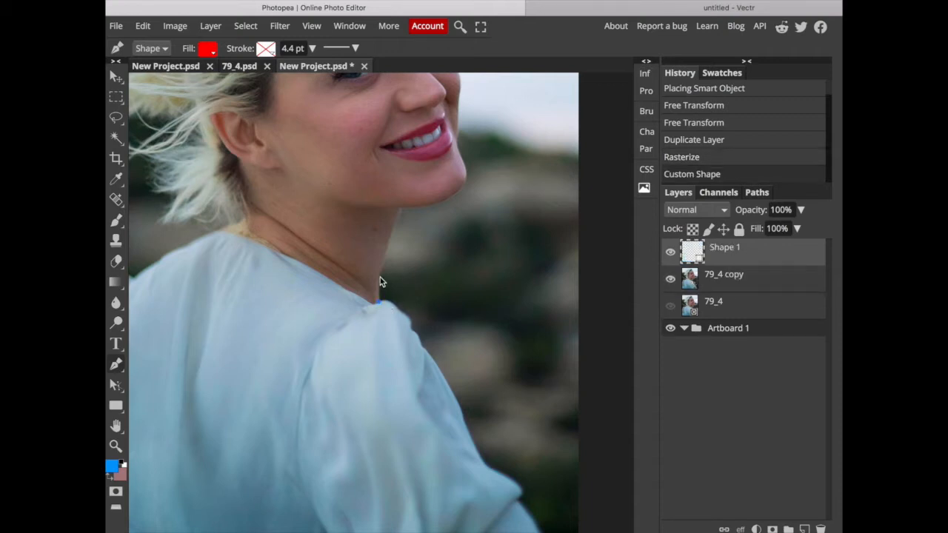
left_click(380, 268)
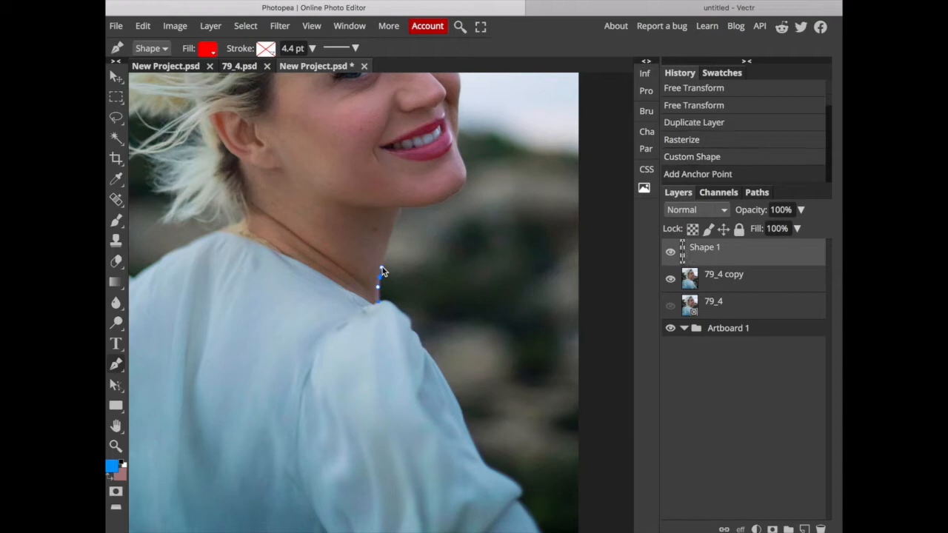
left_click(391, 227)
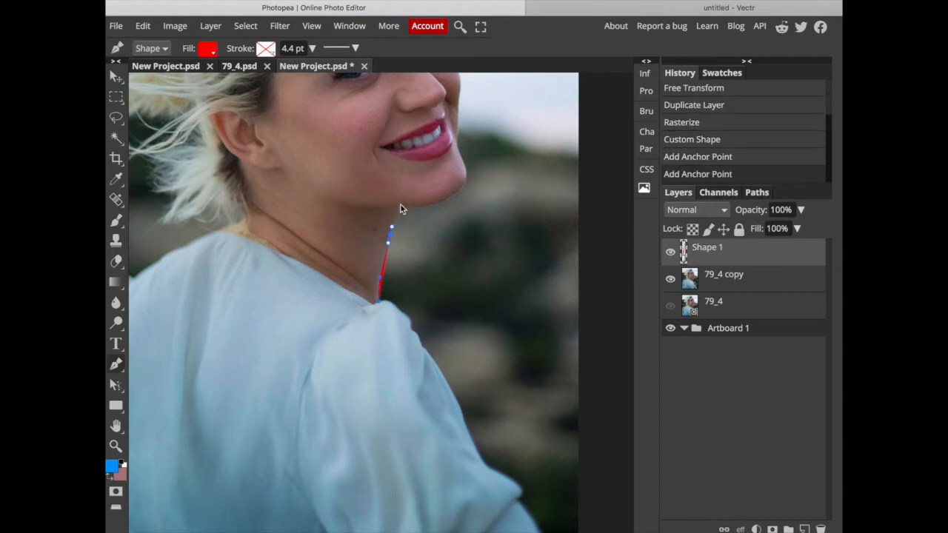
left_click(400, 209)
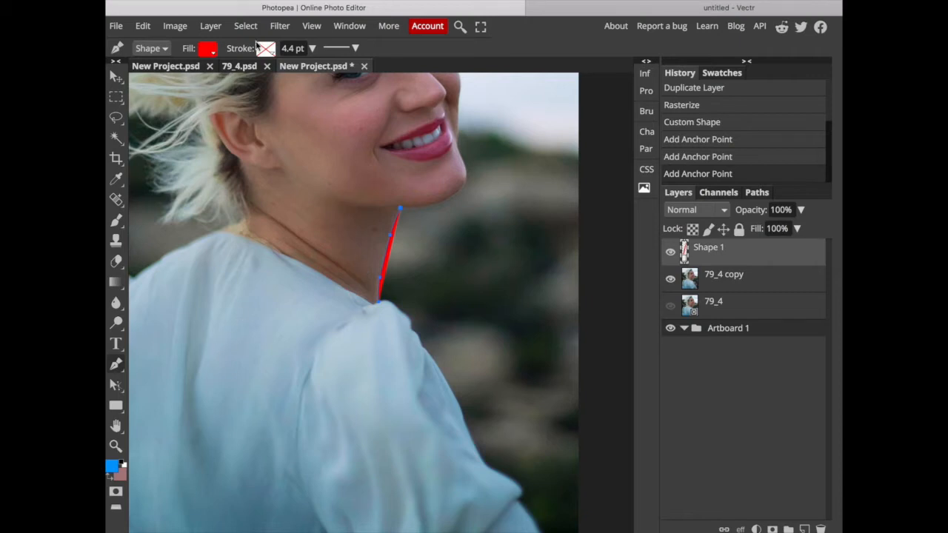
left_click(208, 51)
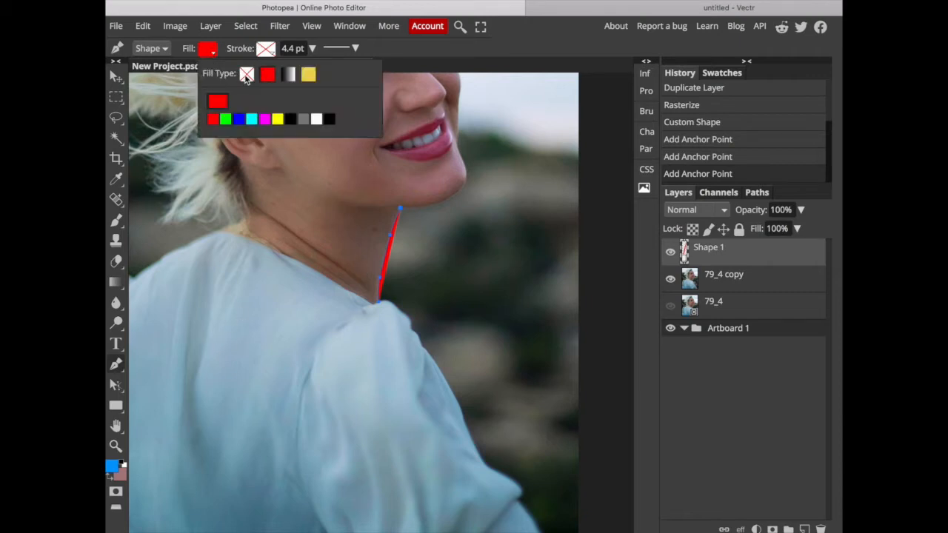
left_click(247, 77)
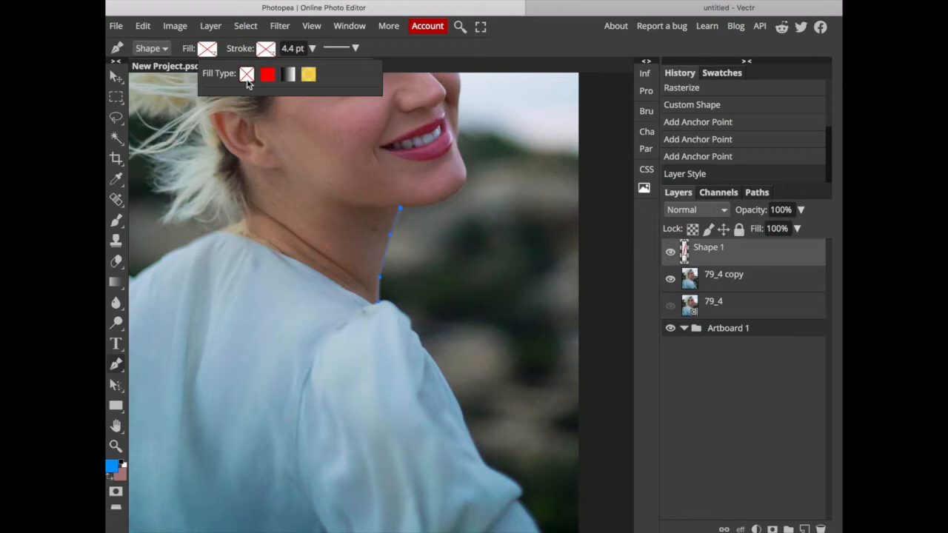
Continue the Pen path from the neck along the underside of the jaw and around the front of the chin.
left_click(444, 201)
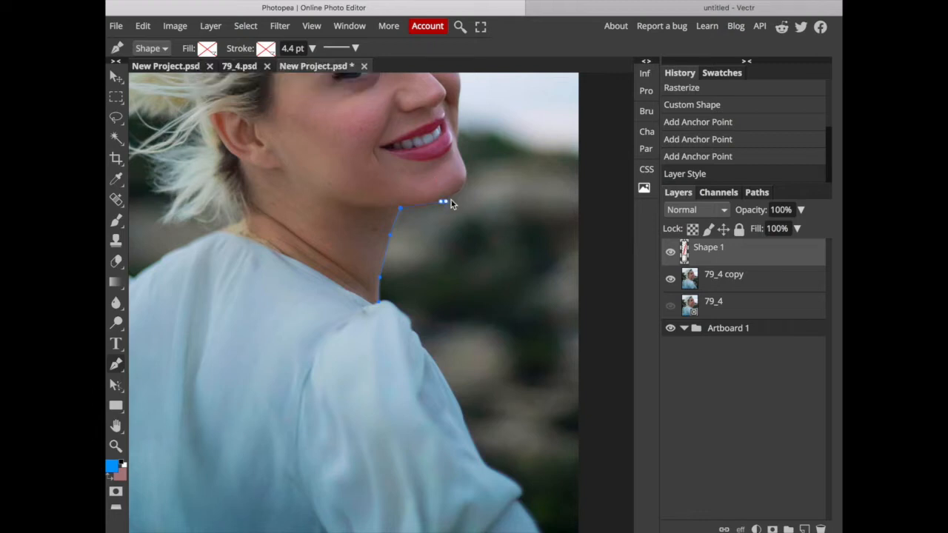
left_click(465, 163)
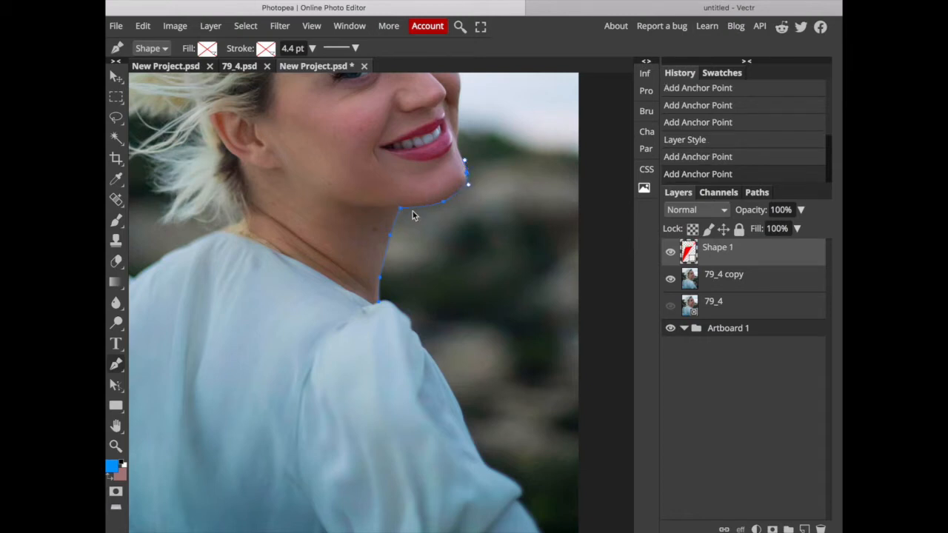
scroll(435, 203, "up", 5)
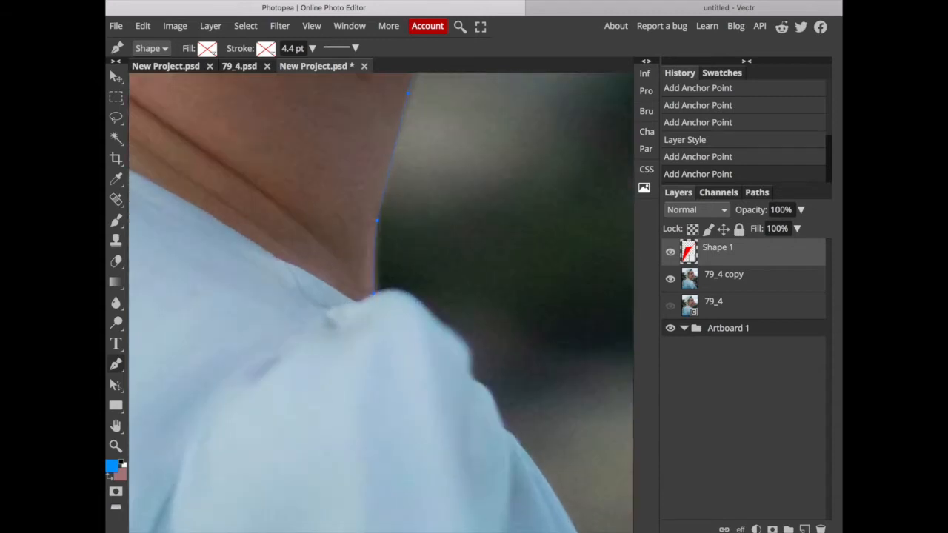
scroll(380, 302, "down", 5)
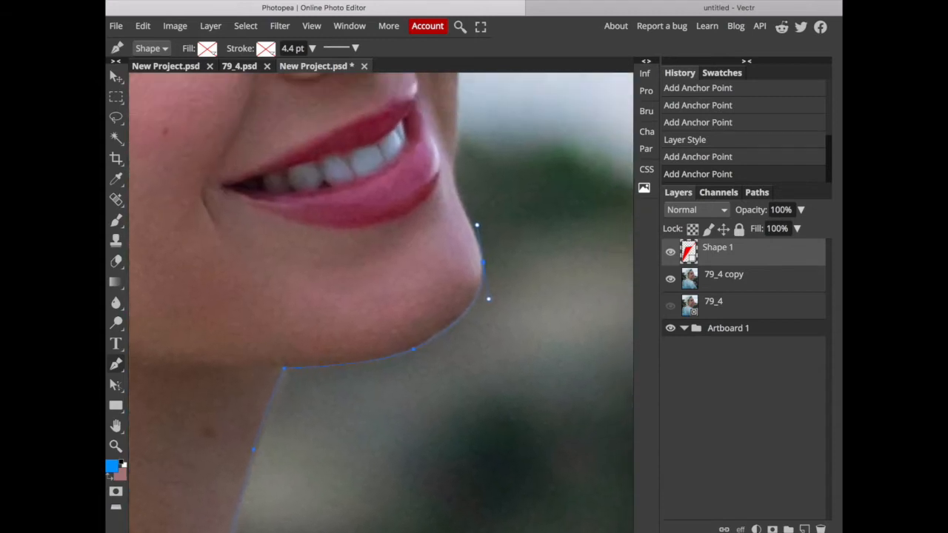
scroll(442, 269, "up", 1)
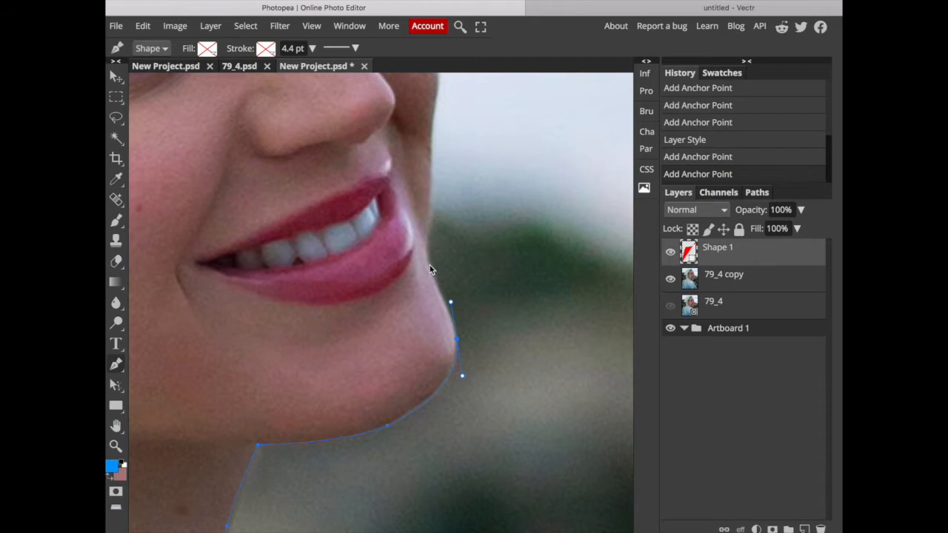
Extend the Pen path up the face edge from the chin past the lips and around the far cheek with curved anchor points.
left_click(429, 265)
left_click(427, 252)
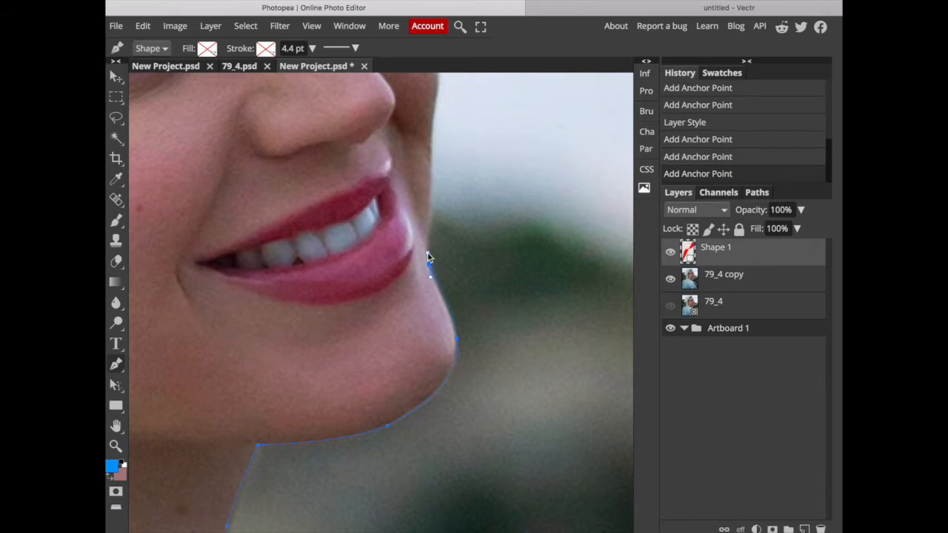
left_click(430, 210)
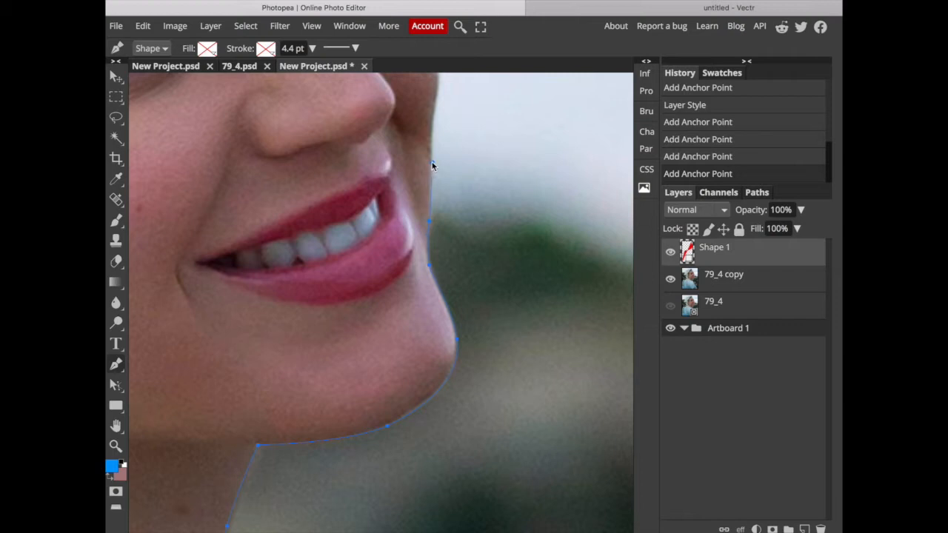
left_click(432, 157)
scroll(433, 154, "up", 2)
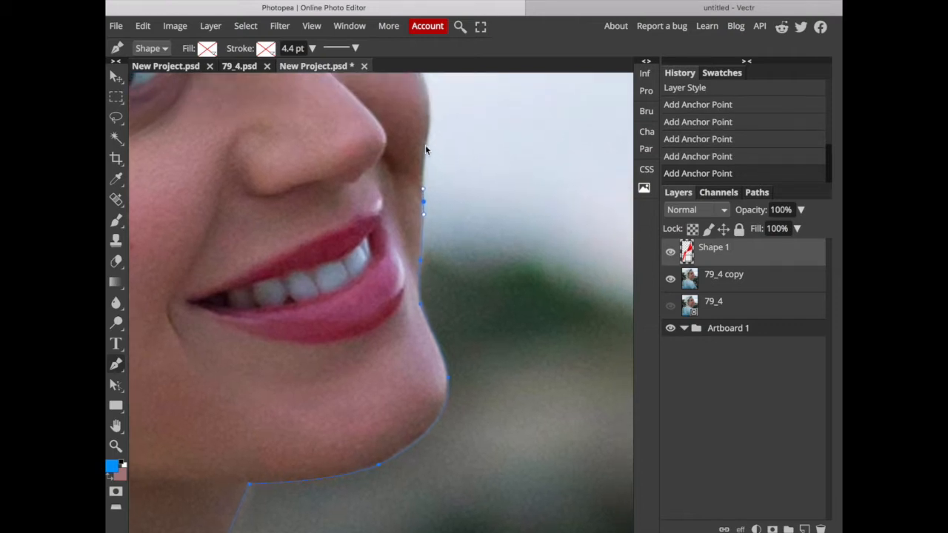
left_click(427, 129)
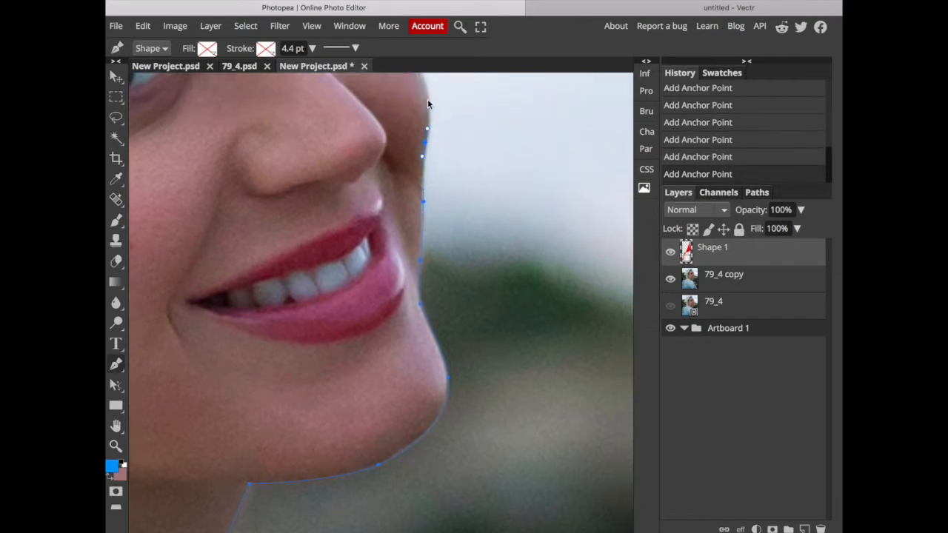
scroll(423, 96, "up", 5)
left_click_drag(417, 154, 386, 108)
scroll(371, 174, "up", 6)
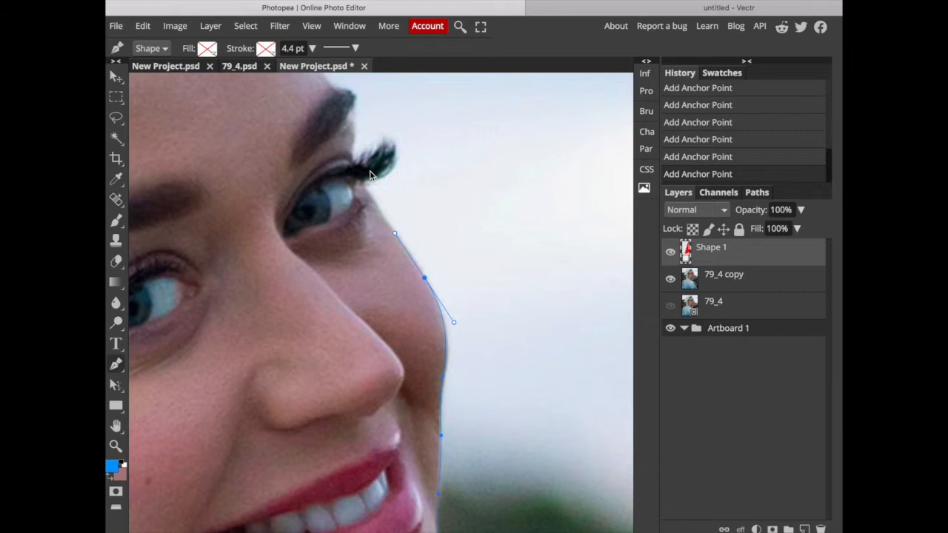
Trace the far eye's lashes with closely spaced Pen points that follow each lash tip.
left_click(363, 184)
left_click(395, 160)
left_click(393, 139)
left_click(390, 146)
left_click(385, 137)
left_click(382, 144)
left_click(380, 141)
left_click(378, 152)
left_click(372, 143)
left_click(369, 156)
left_click(365, 152)
left_click(366, 159)
left_click(358, 160)
Continue the Pen path from the lashes around the far eyebrow and onto the lower forehead.
left_click(353, 155)
left_click(356, 130)
left_click(352, 109)
left_click(354, 97)
scroll(356, 99, "up", 3)
left_click(363, 152)
left_click(357, 151)
left_click(339, 166)
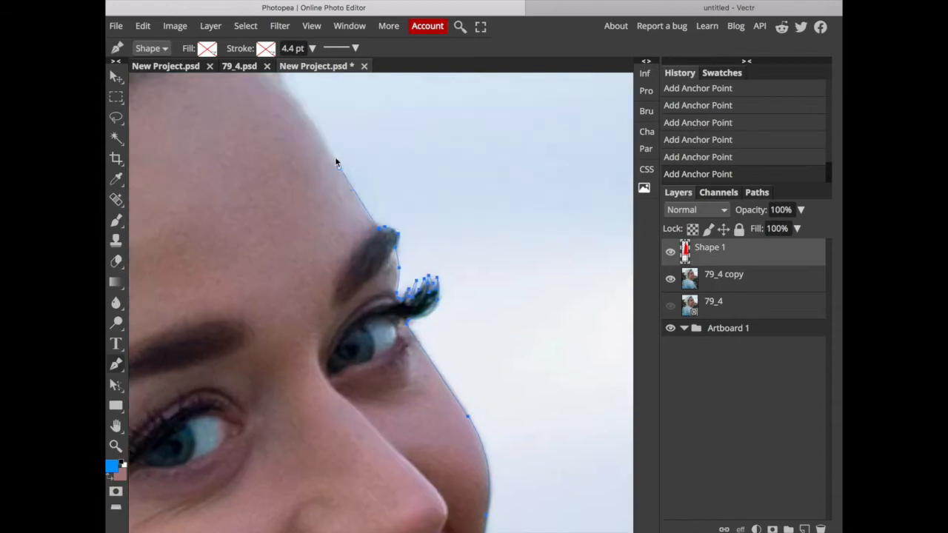
Trace the upper forehead and the front outline of the hair with Pen points, including the loose strand at the crown.
left_click_drag(302, 154, 294, 148)
scroll(294, 150, "up", 3)
left_click(313, 260)
scroll(302, 151, "up", 2)
mouse_move(315, 188)
left_mouse_down()
mouse_move(302, 151)
mouse_move(236, 133)
left_mouse_up()
left_click(244, 133)
left_click(266, 148)
left_click(300, 194)
left_click(200, 124)
scroll(196, 125, "up", 1)
left_click_drag(162, 148, 145, 149)
scroll(306, 200, "right", 4)
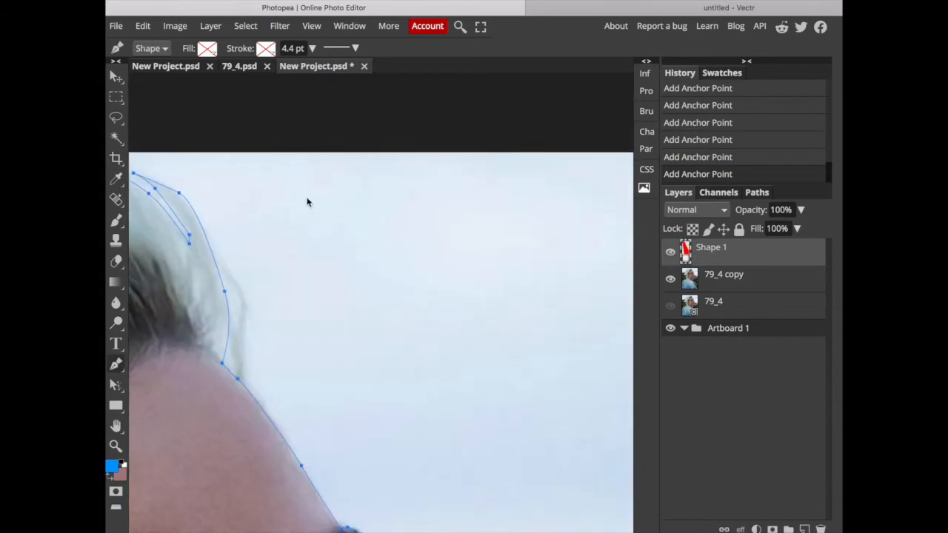
Route the Pen path outside the artboard around the background, trace the sleeve edge up to the shoulder, and close the path.
scroll(398, 169, "right", 5)
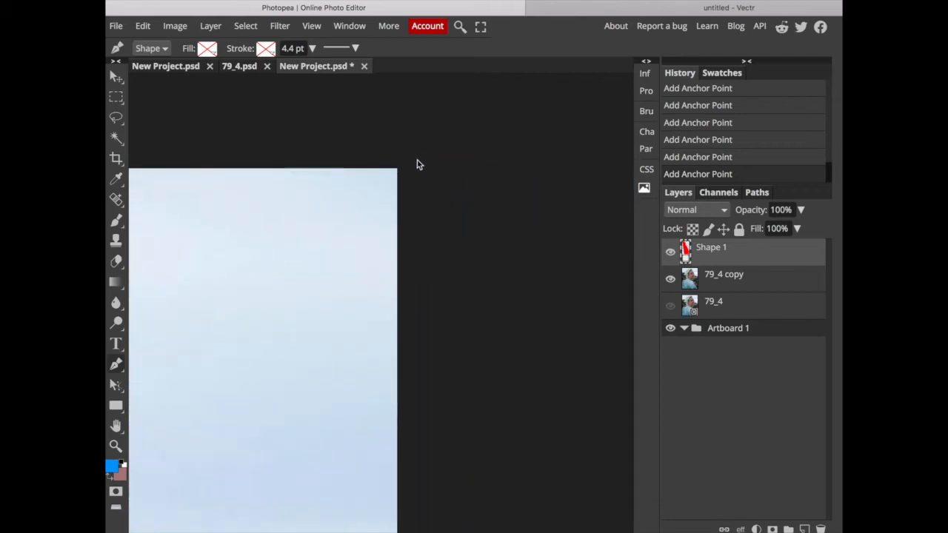
left_click(415, 159)
scroll(422, 239, "down", 4)
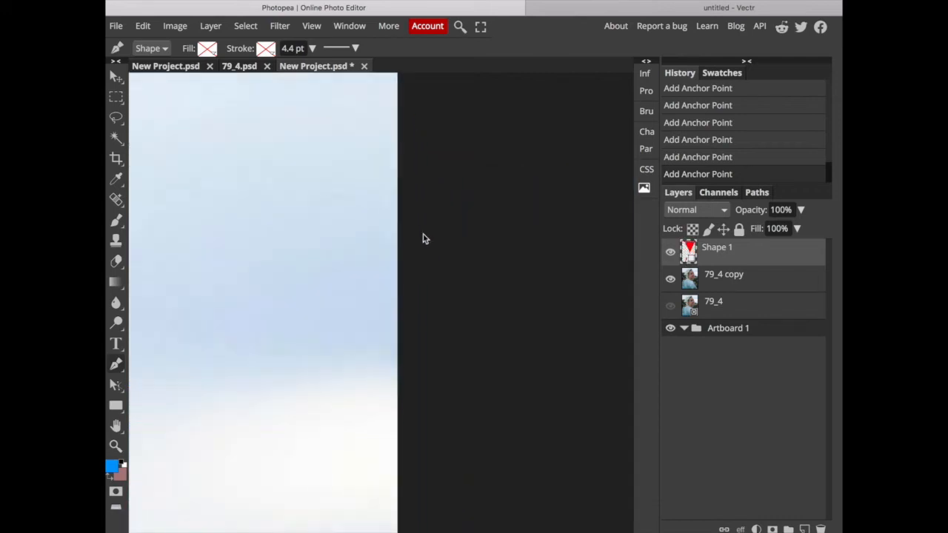
scroll(423, 239, "down", 6)
scroll(423, 238, "left", 4)
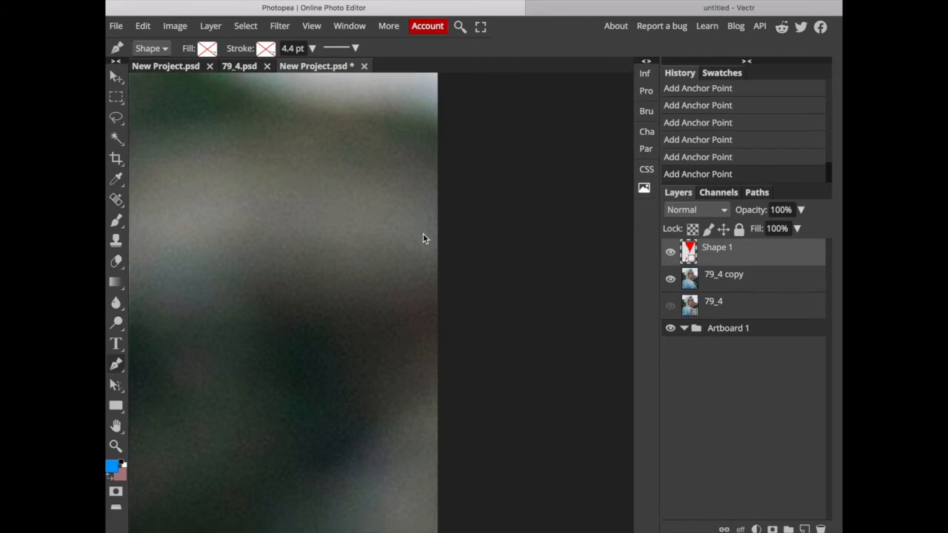
scroll(318, 289, "up", 8)
scroll(318, 289, "left", 3)
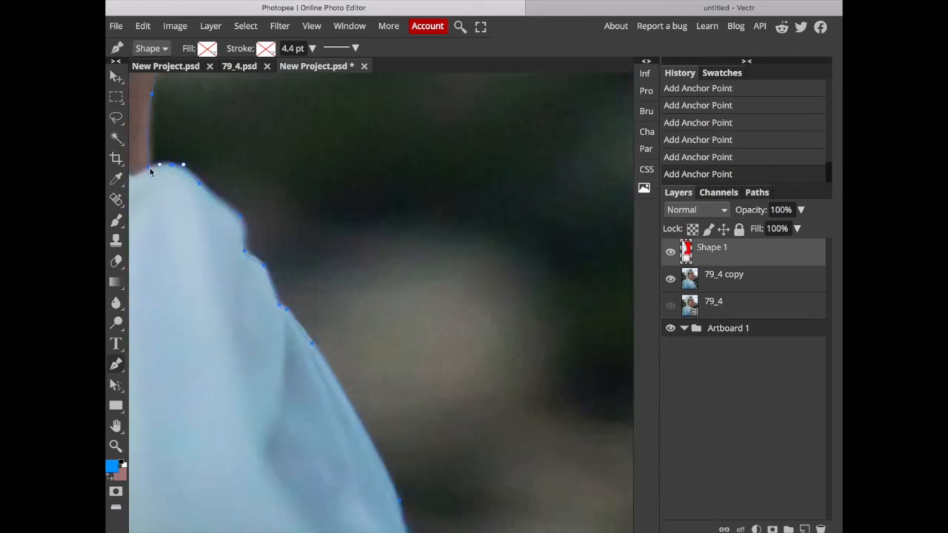
left_click(171, 165)
Load the closed Shape 1 path as a selection.
left_click(756, 193)
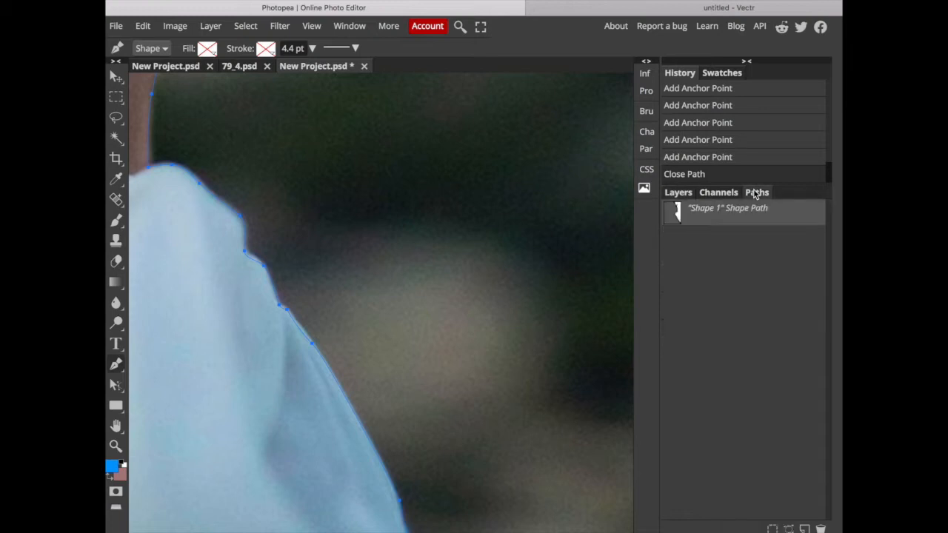
right_click(705, 222)
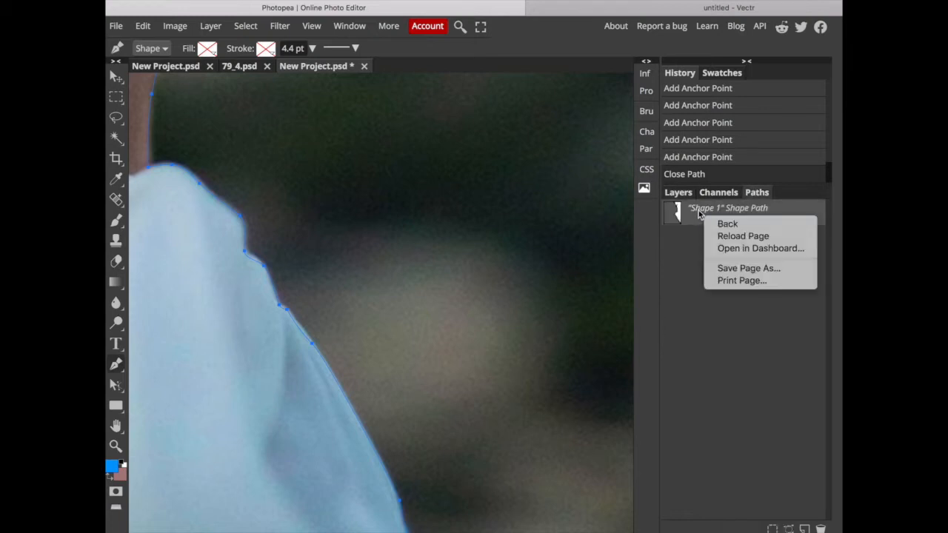
left_click(699, 214)
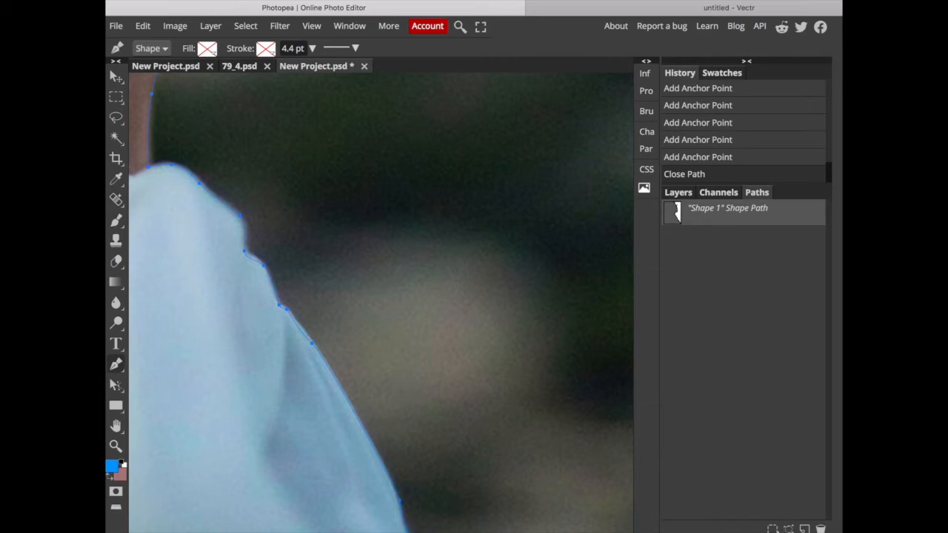
left_click(773, 529)
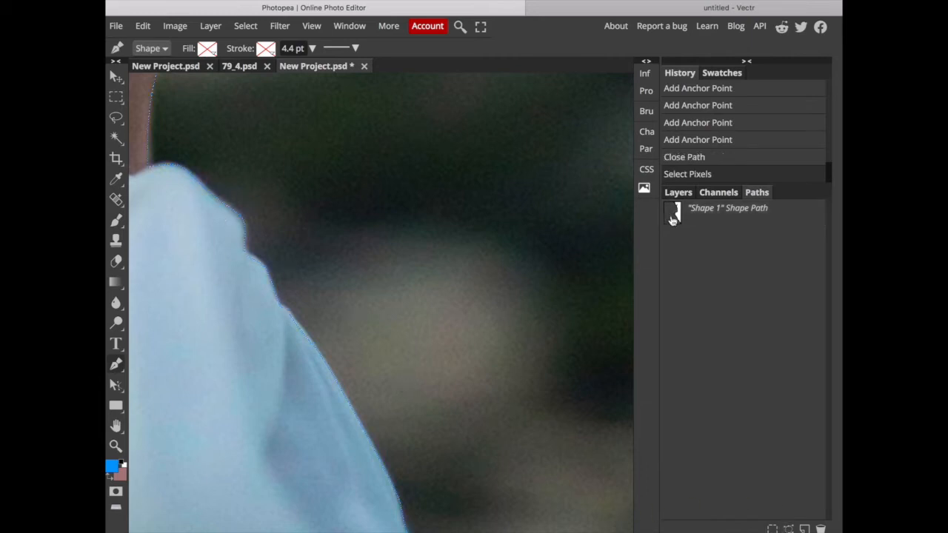
Copy the selected background from the 79_4 copy layer, paste it as a new layer, and hide 79_4 copy.
left_click(678, 193)
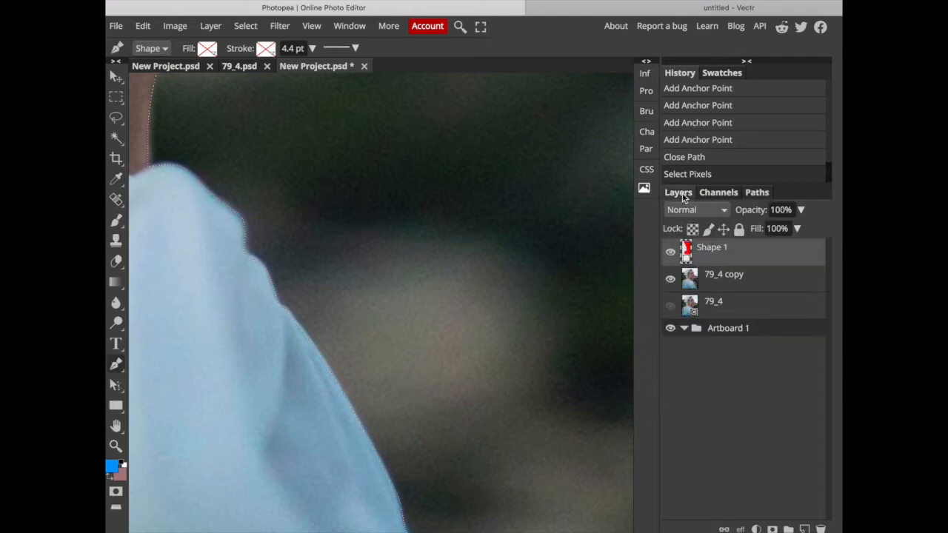
left_click(727, 277)
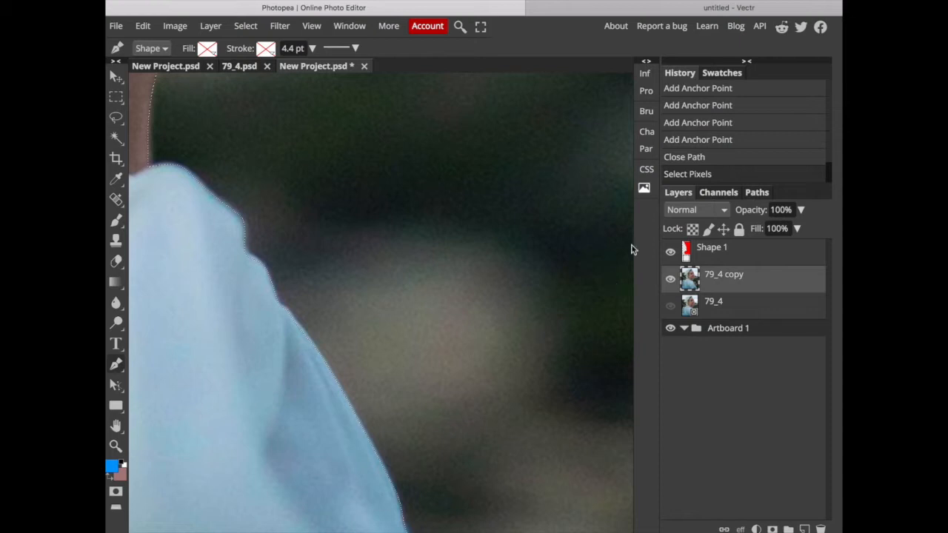
key("ctrl+v")
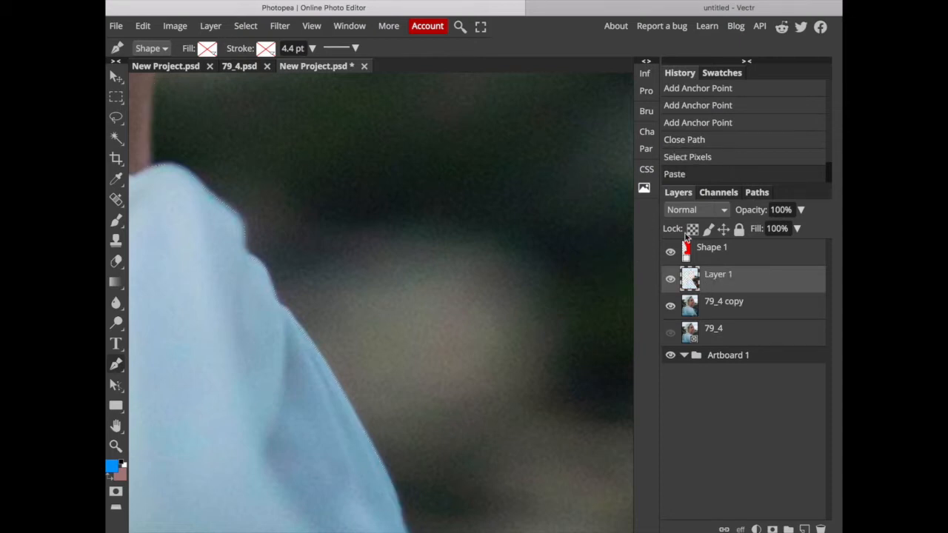
left_click(671, 307)
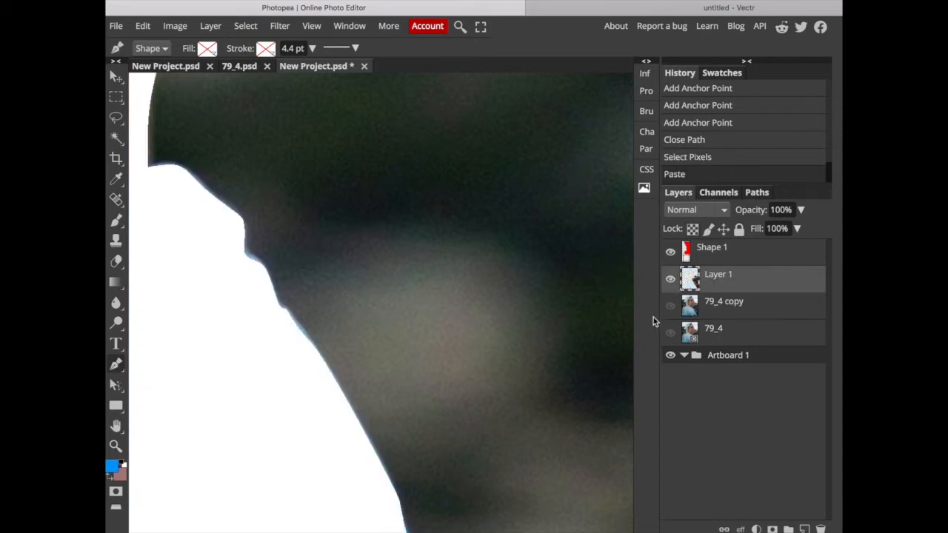
Inspect the background cutout on the whole artboard with the 79_4 copy layer shown and hidden.
key("ctrl+minus")
key("ctrl+minus")
key("ctrl+minus")
key("ctrl+minus")
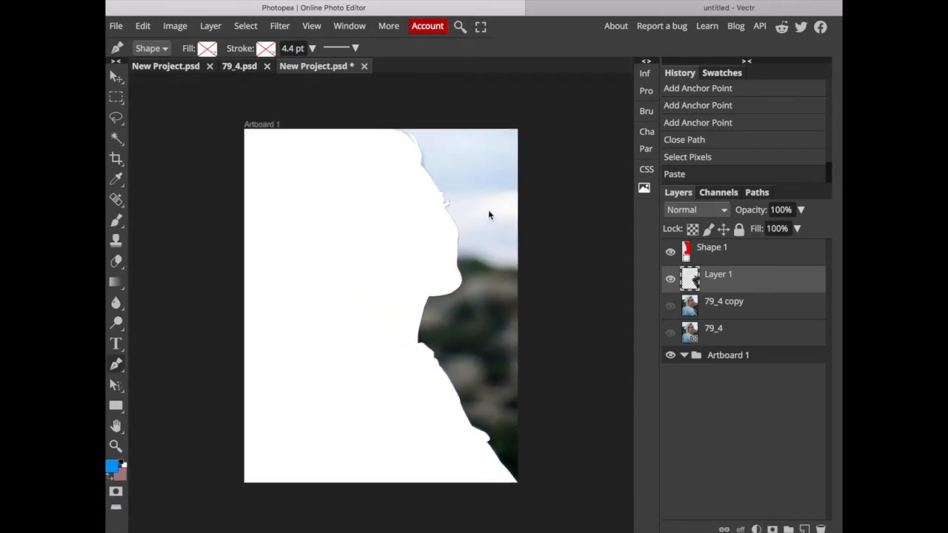
left_click(671, 307)
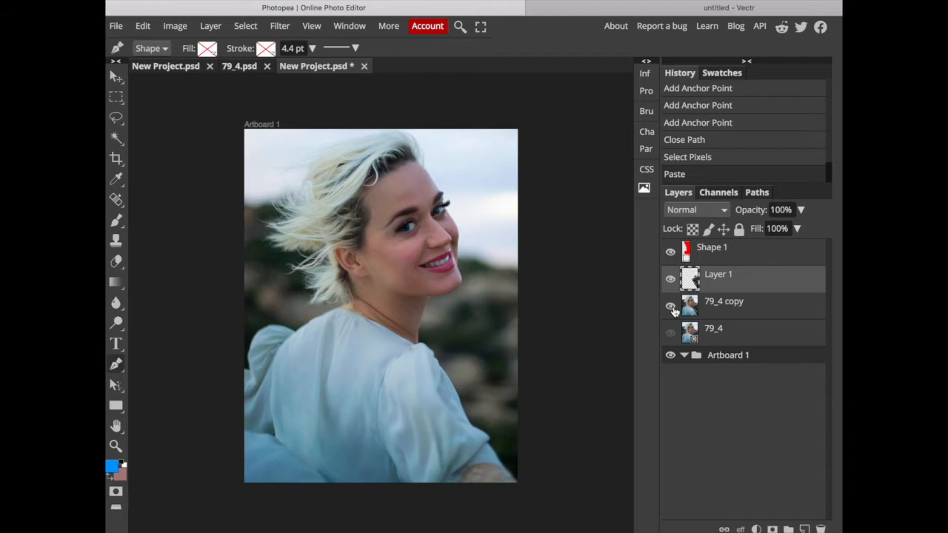
left_click(671, 307)
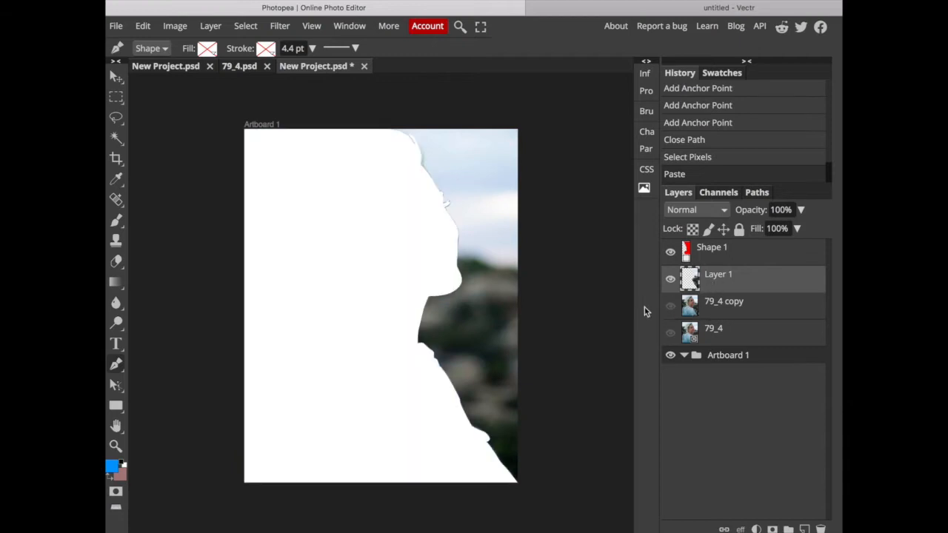
left_click(173, 27)
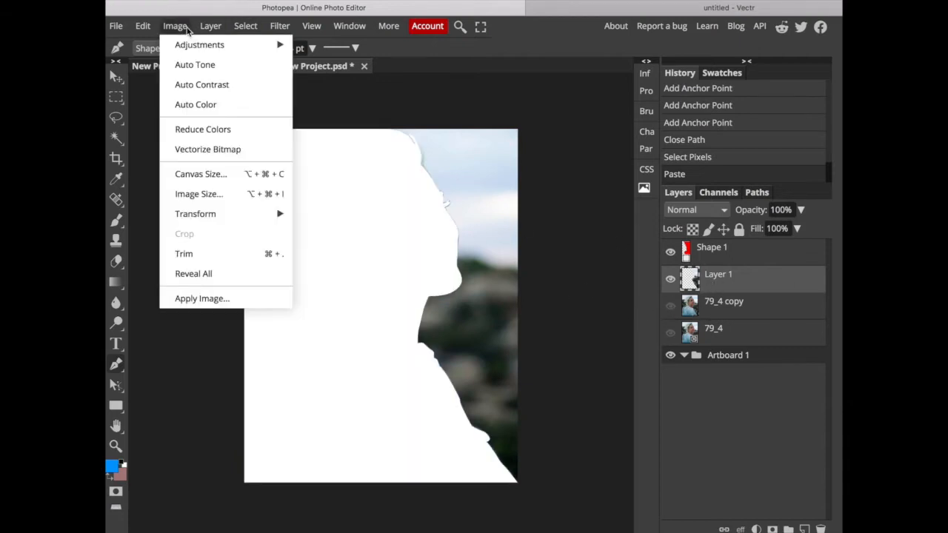
mouse_move(203, 50)
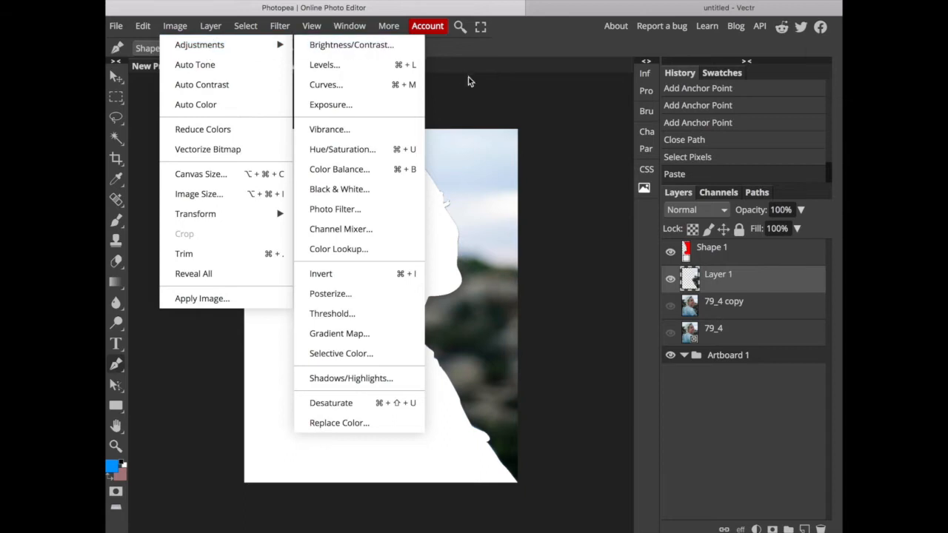
left_click(369, 51)
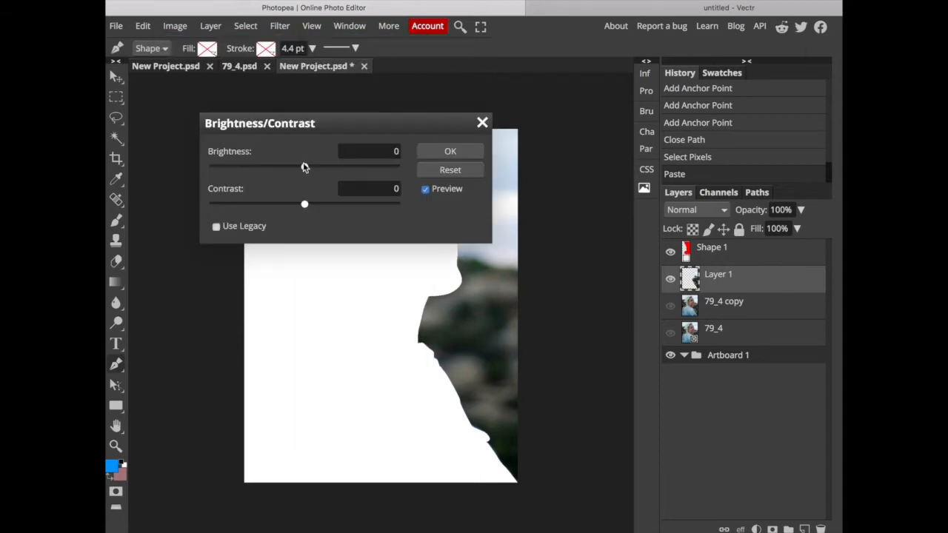
mouse_move(331, 207)
left_mouse_down()
mouse_move(368, 205)
mouse_move(271, 215)
mouse_move(319, 209)
left_mouse_up()
left_click(482, 122)
Invert the colors of the background cutout on Layer 1 and show the 79_4 copy layer beneath it.
left_click(175, 26)
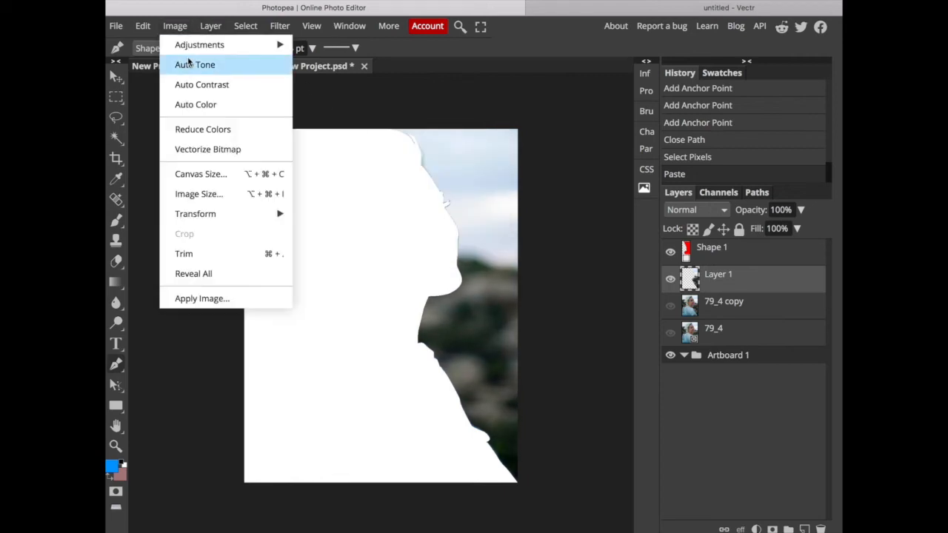
mouse_move(282, 42)
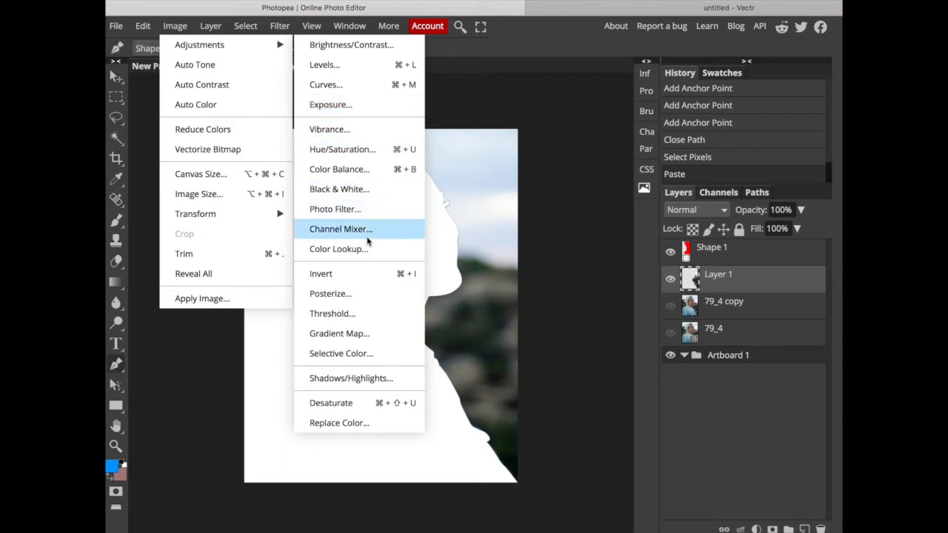
left_click(363, 279)
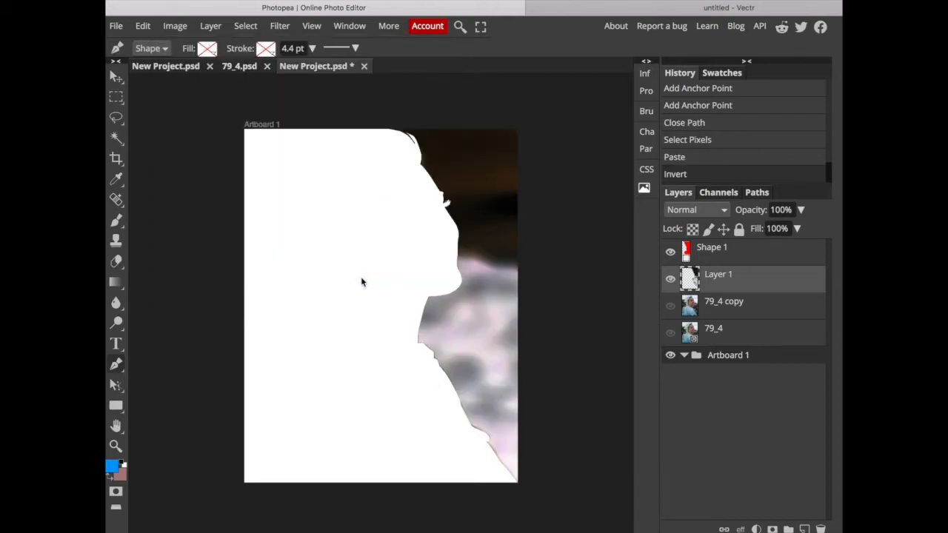
left_click(670, 306)
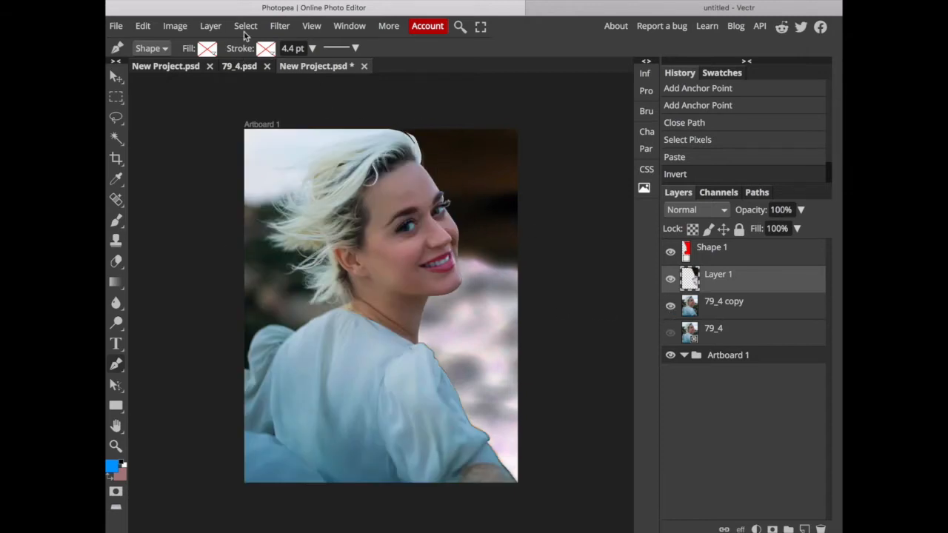
Apply Color Balance to Layer 1's shadows with red 76, green -36 and blue reduced below zero.
left_click(175, 26)
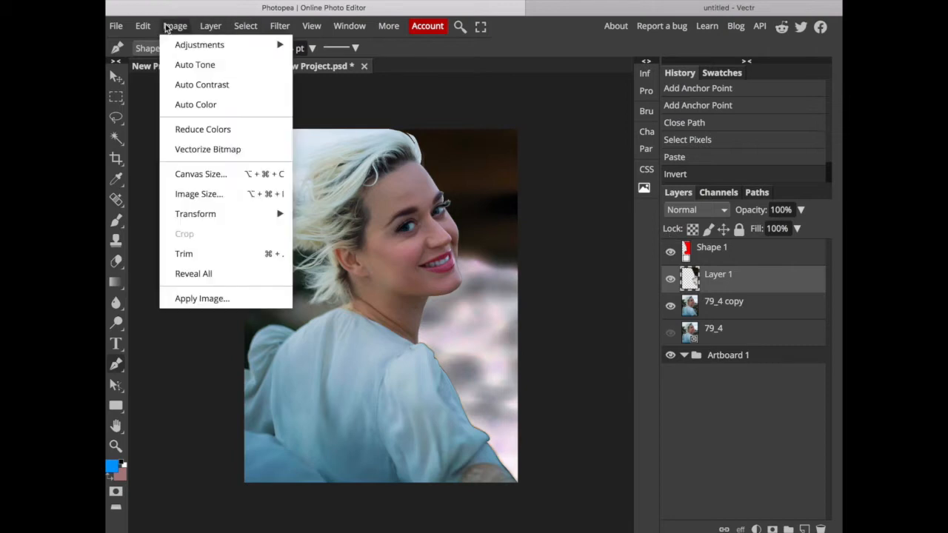
mouse_move(194, 45)
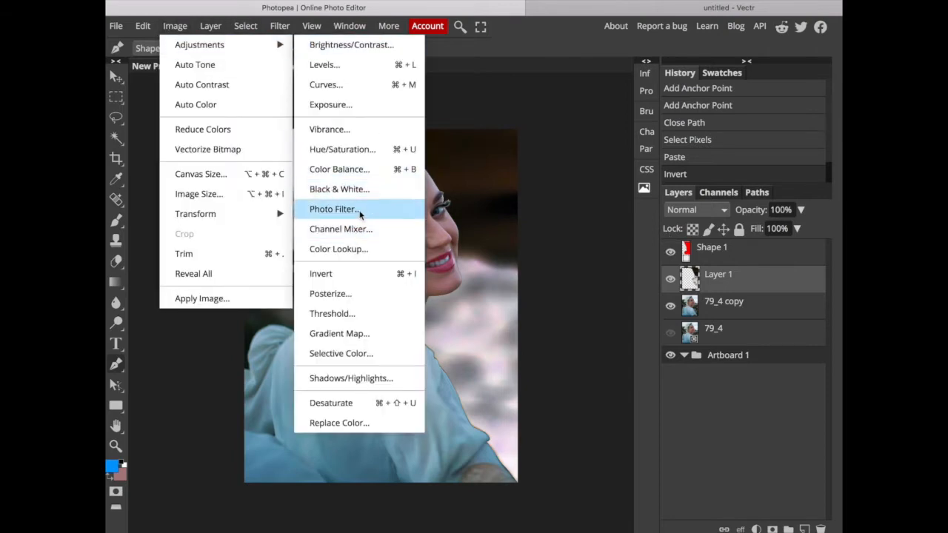
left_click(374, 169)
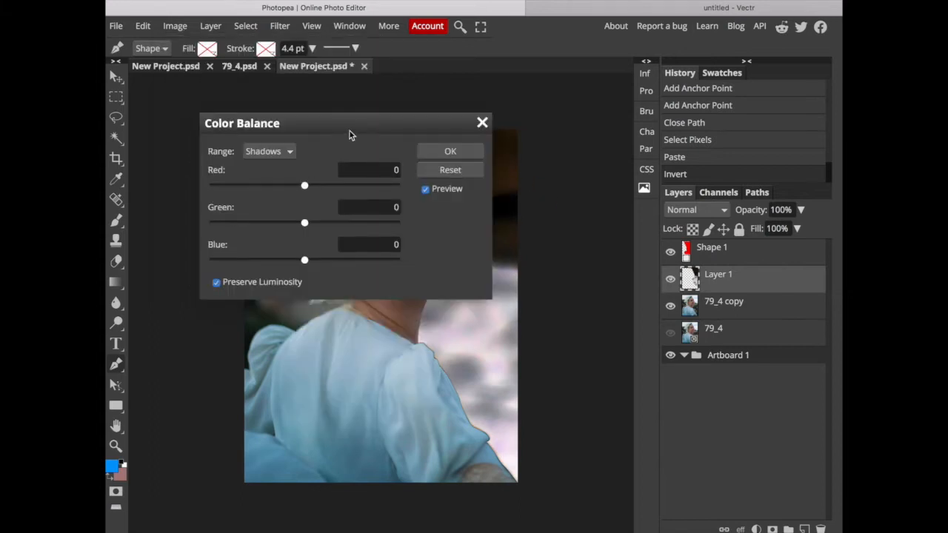
left_click_drag(350, 131, 723, 290)
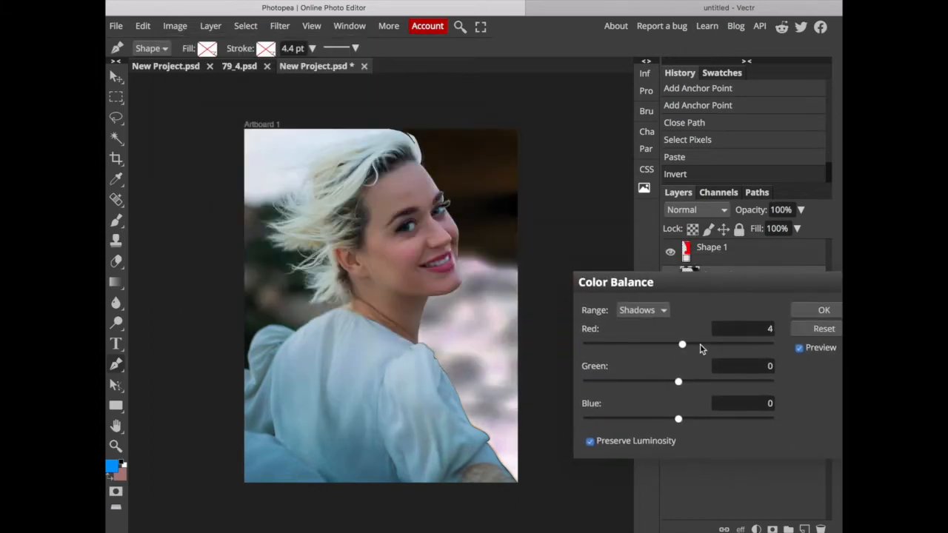
left_click_drag(706, 346, 753, 346)
left_click_drag(687, 384, 645, 382)
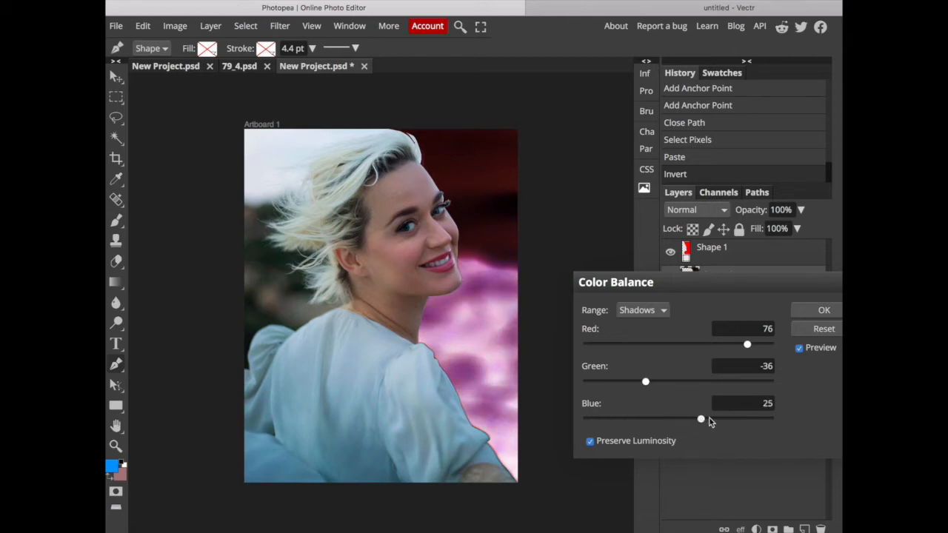
left_click_drag(737, 421, 632, 424)
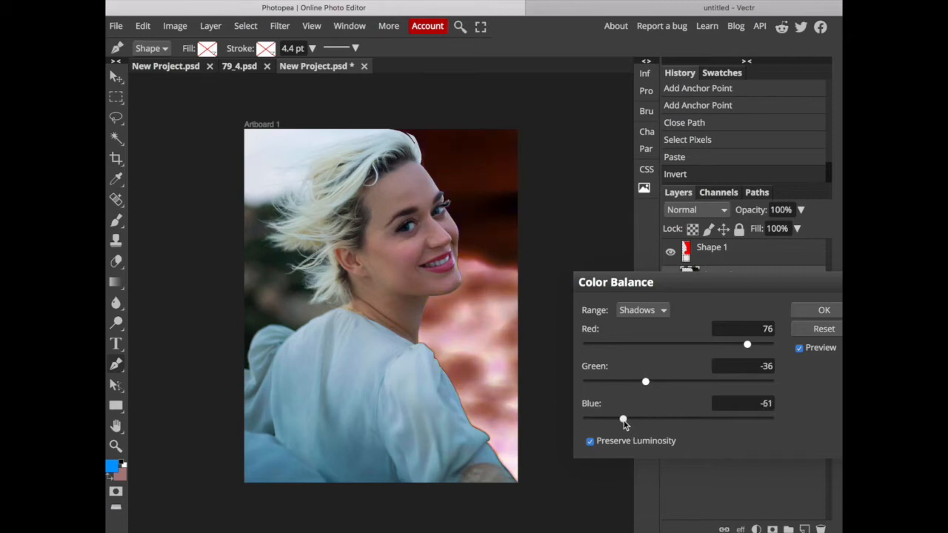
left_click(814, 311)
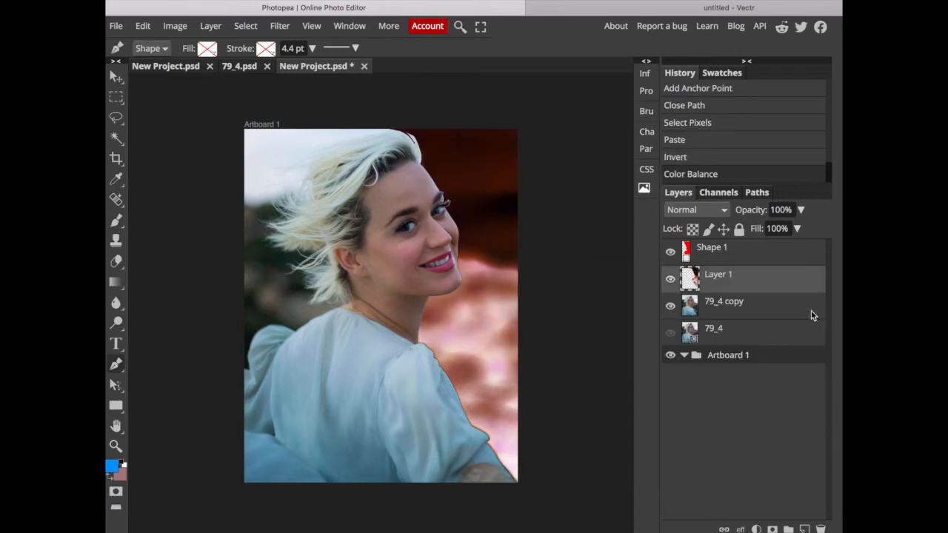
left_click(527, 242)
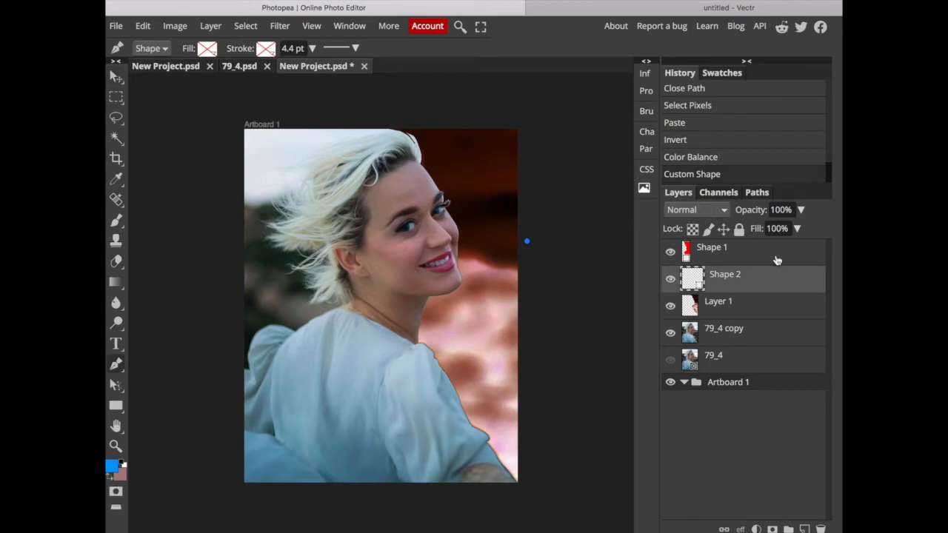
right_click(741, 280)
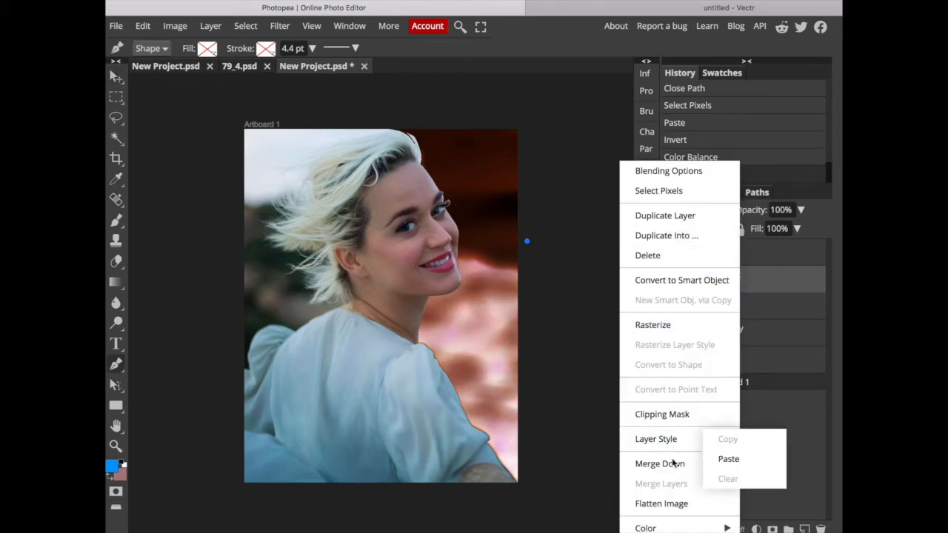
left_click(807, 285)
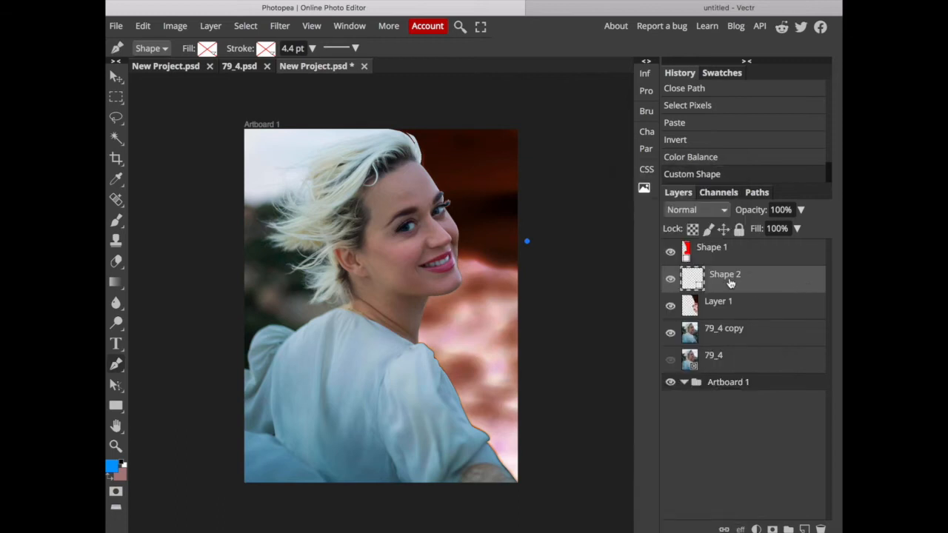
left_click(819, 529)
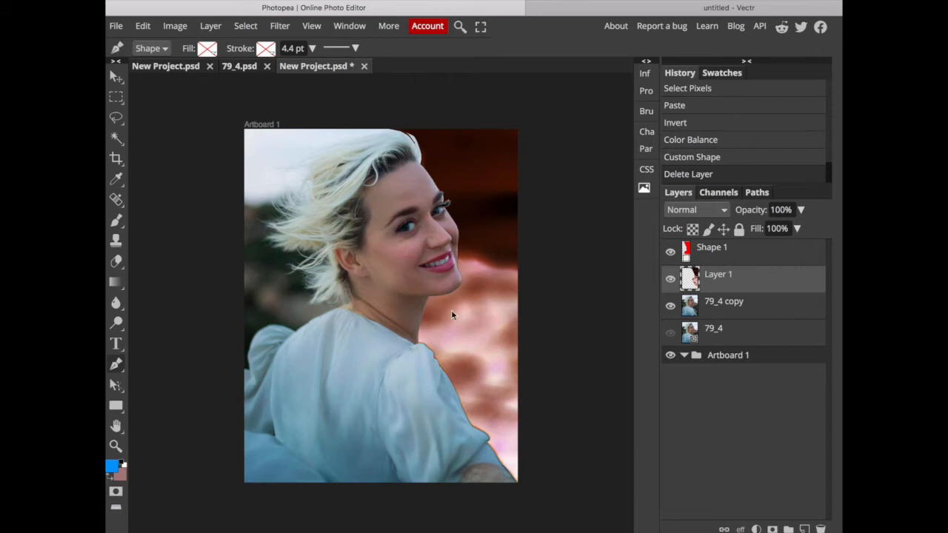
Start a new Pen path at the back of the dress collar and trace the far shoulder down to the puffed sleeve.
scroll(450, 315, "up", 6)
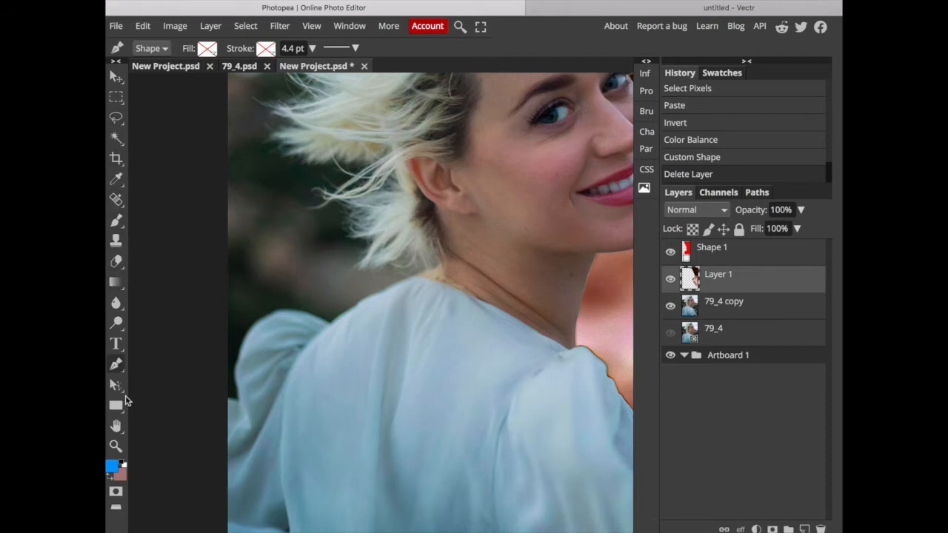
left_click(416, 277)
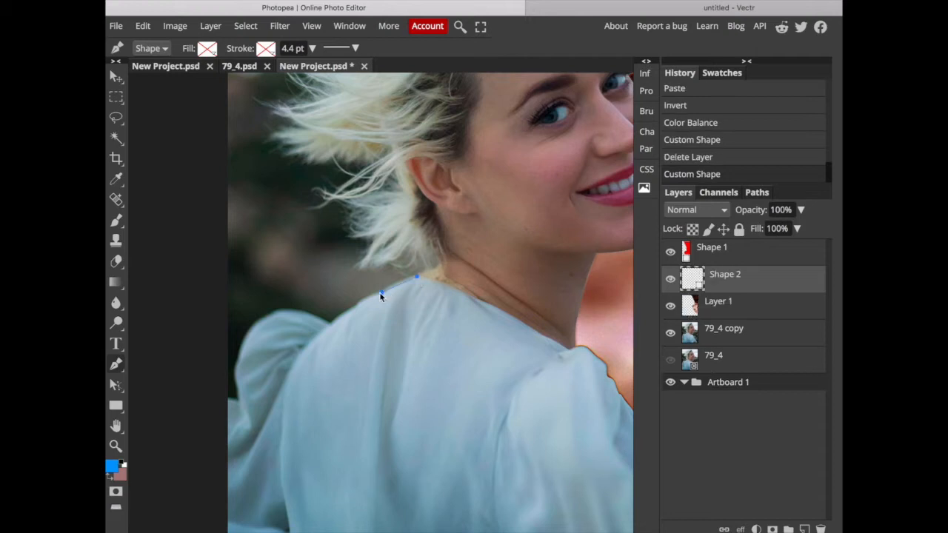
left_click(357, 300)
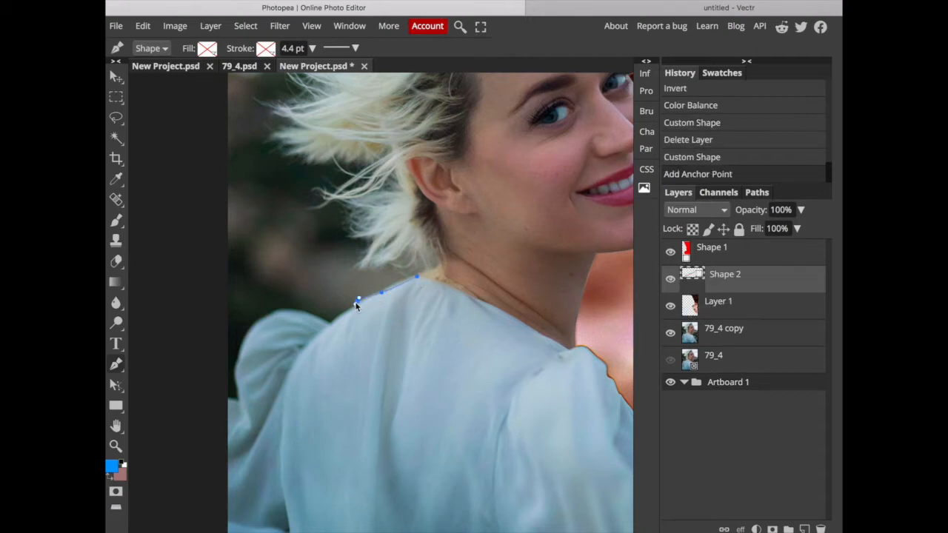
left_click(355, 303)
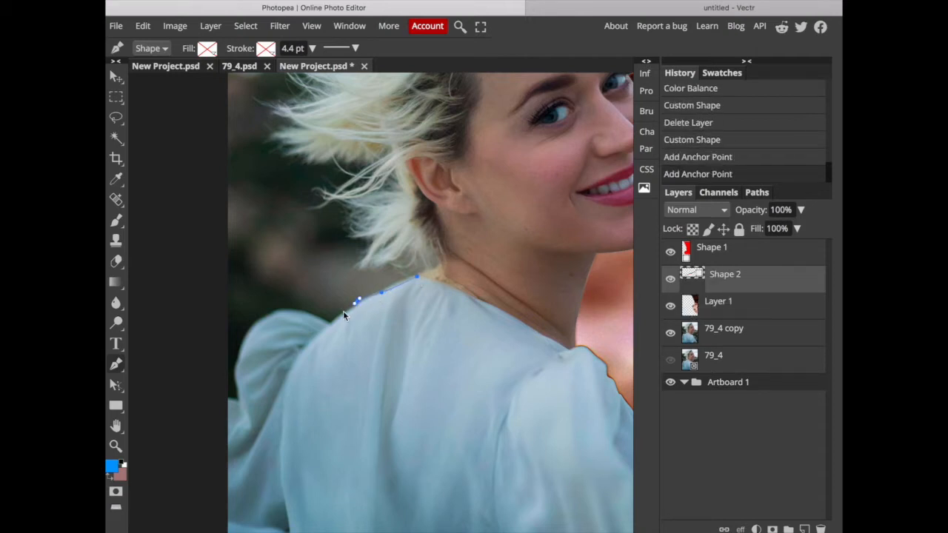
left_click(340, 315)
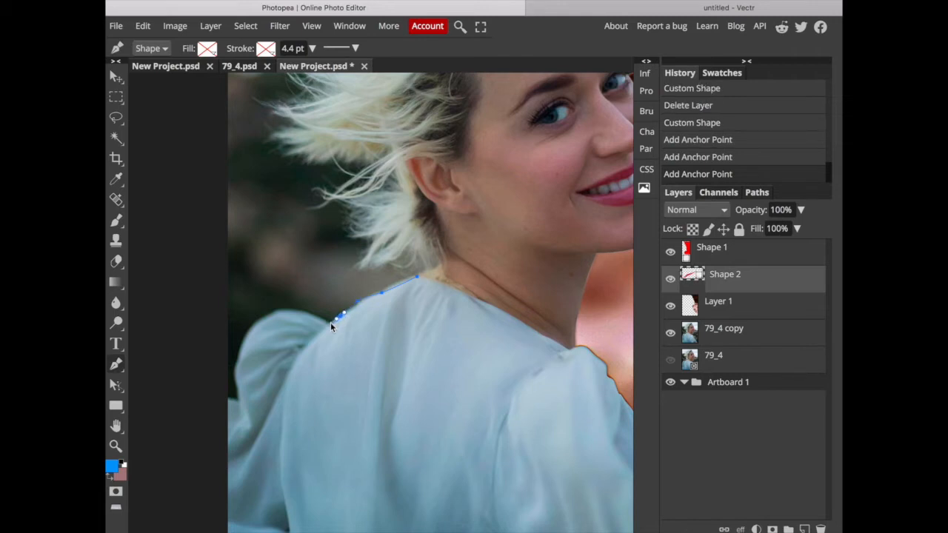
left_click(330, 325)
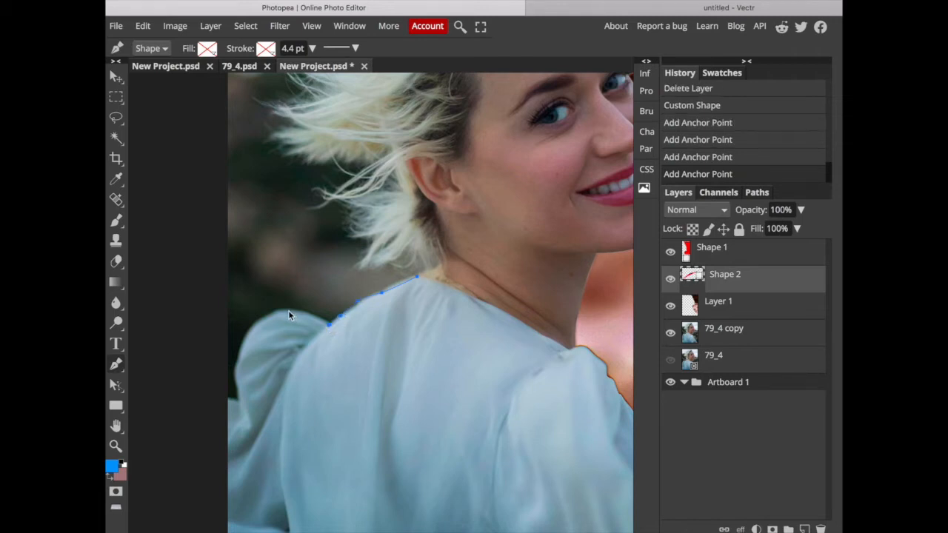
Continue the path around the far puffed sleeve to the image's left edge.
left_click_drag(284, 309, 268, 313)
left_click(266, 314)
left_click(252, 327)
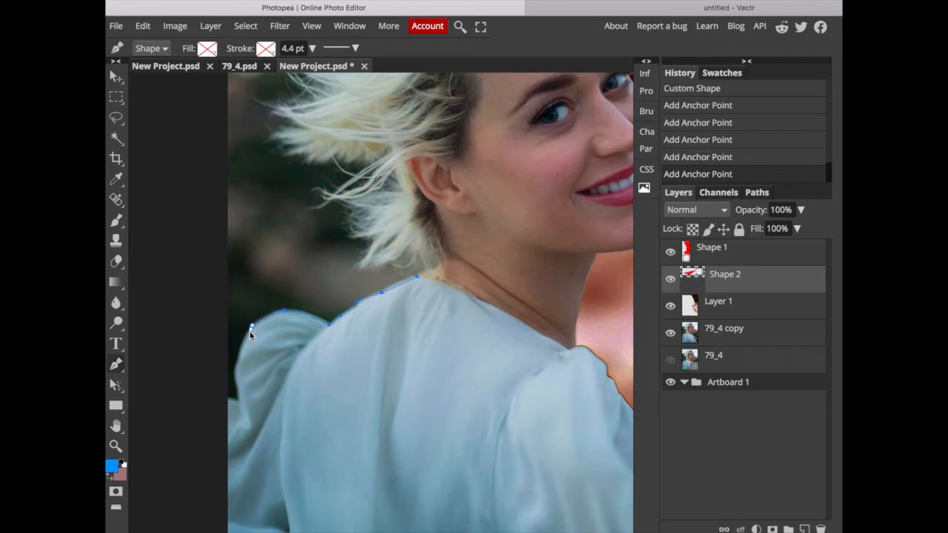
left_click(247, 333)
left_click(241, 353)
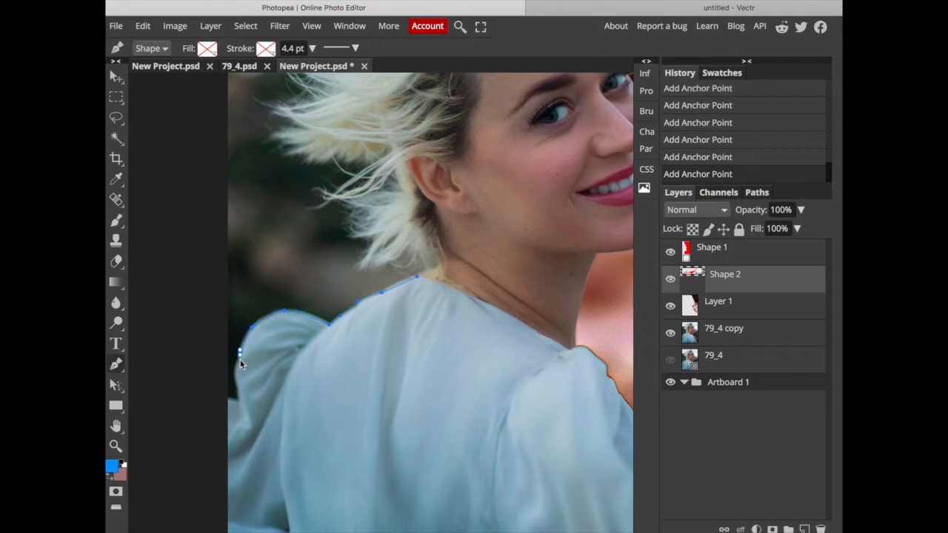
left_click(235, 371)
left_click(235, 383)
left_click_drag(236, 400, 217, 401)
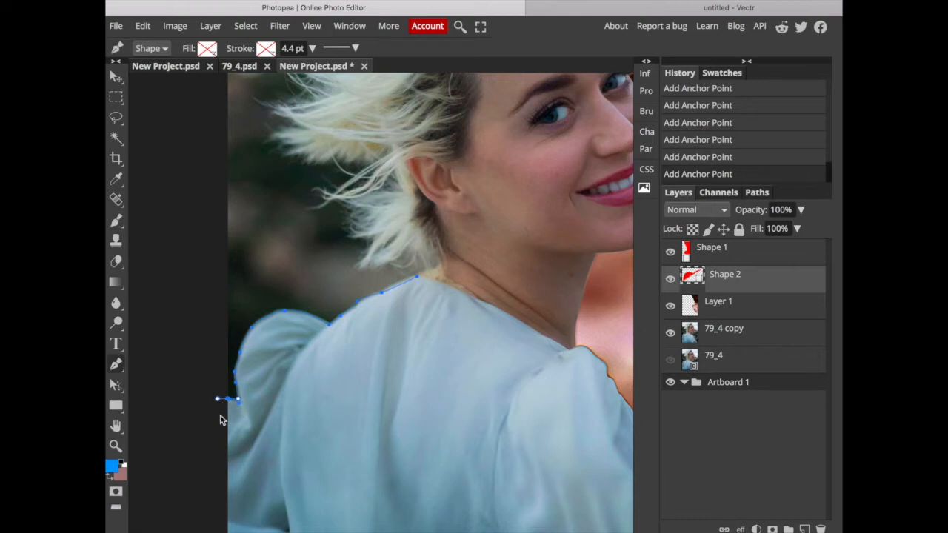
Extend the path down just outside the image's left edge to below its lower-left corner, redoing the first corner point.
scroll(222, 415, "down", 5)
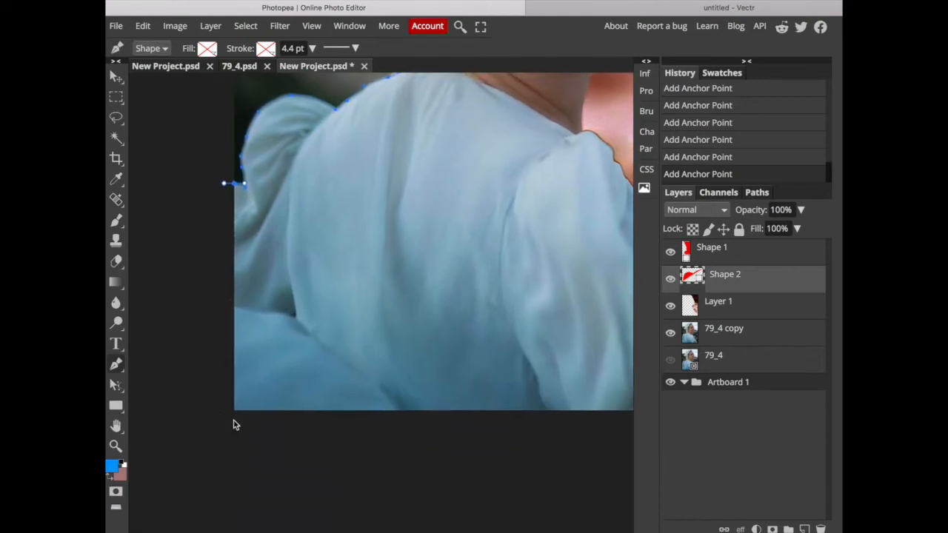
left_click(234, 413)
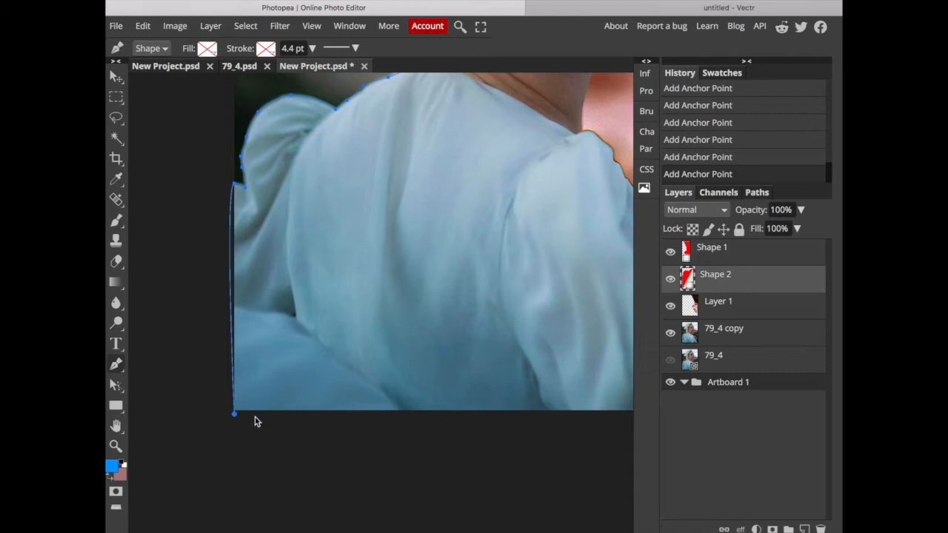
key("super+z")
left_click(227, 410)
left_click(230, 421)
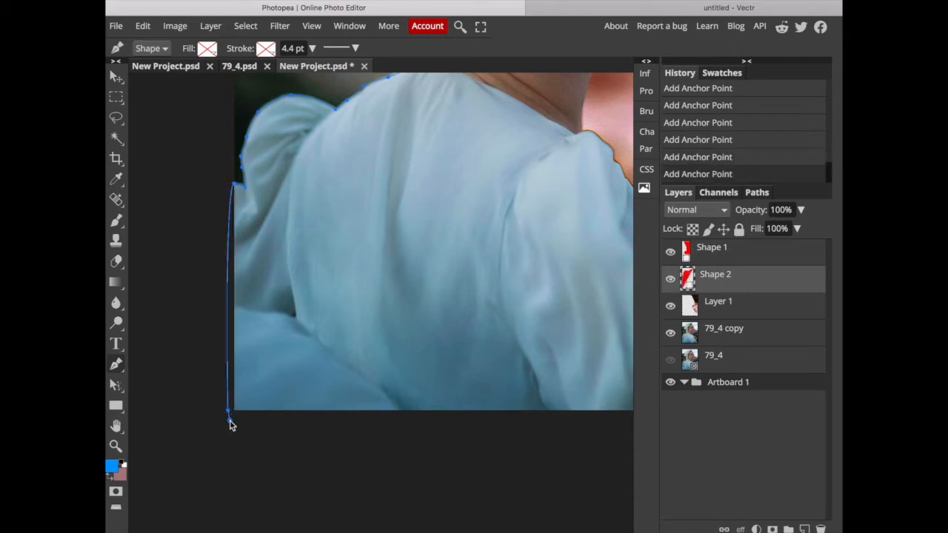
Run the path below the image's bottom edge to the forearm and curve it over the skin along the sleeve opening.
scroll(391, 399, "right", 5)
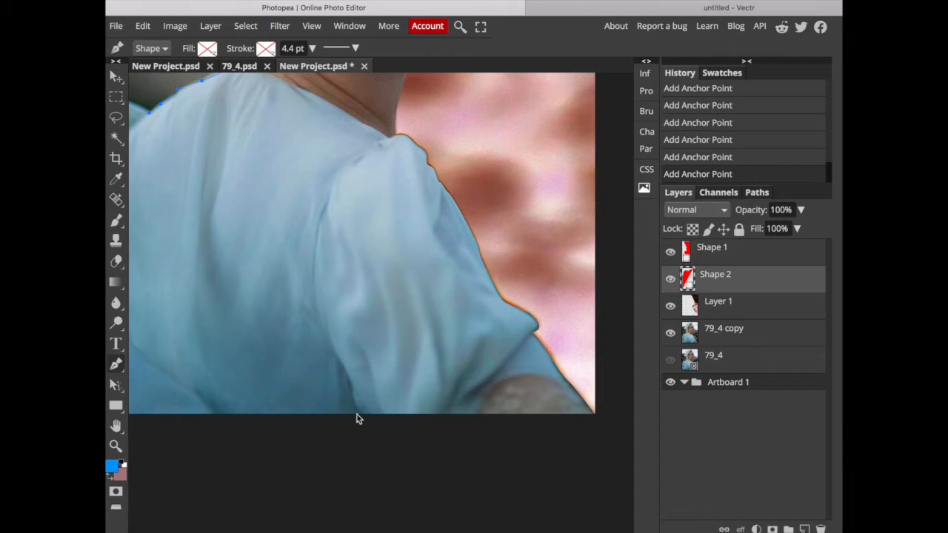
scroll(357, 415, "left", 4)
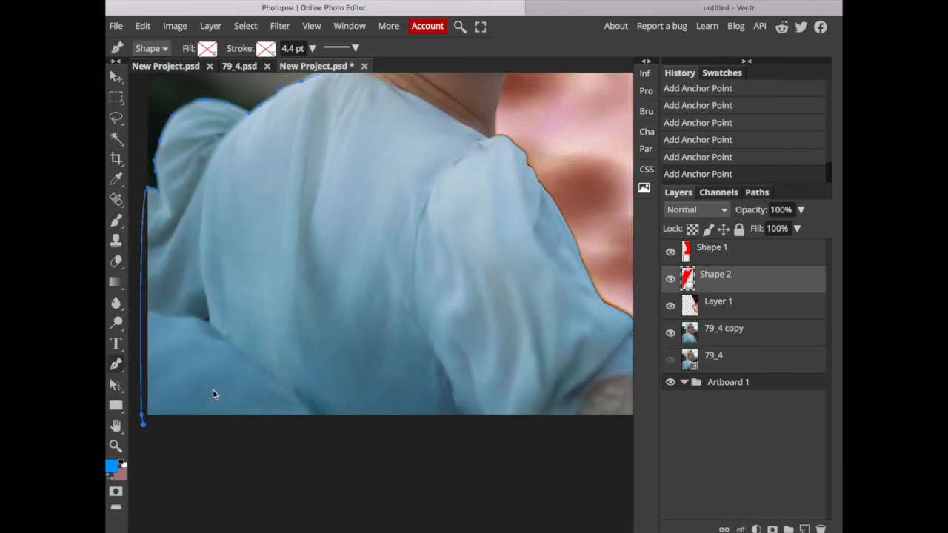
scroll(478, 428, "right", 3)
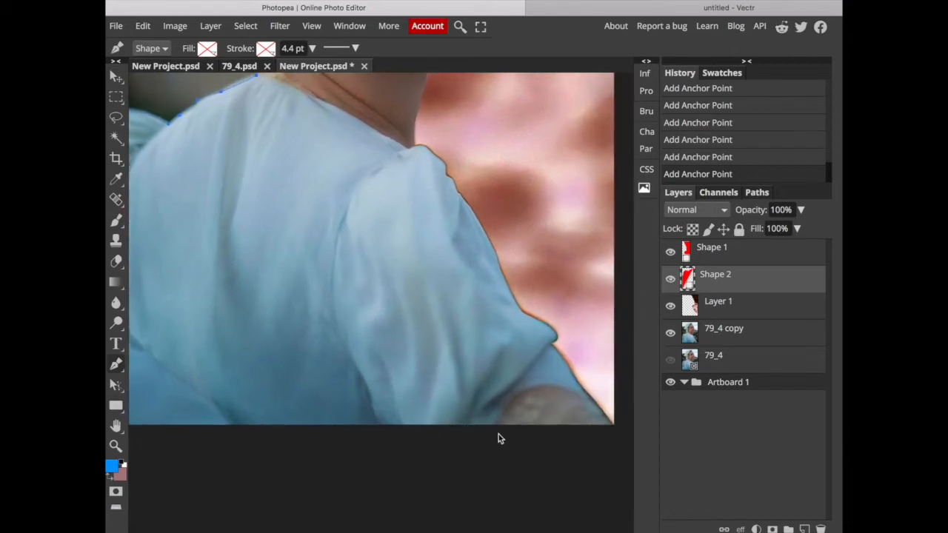
left_click(495, 430)
left_click_drag(530, 390, 552, 382)
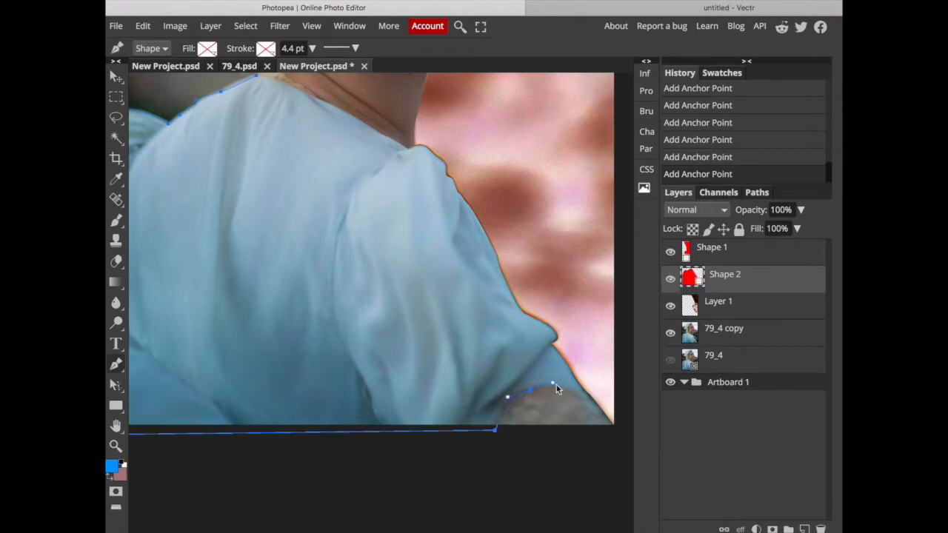
Turn the path just beyond the image's lower-right corner and trace the arm's outer edge up toward the sleeve's fold.
scroll(625, 444, "right", 2)
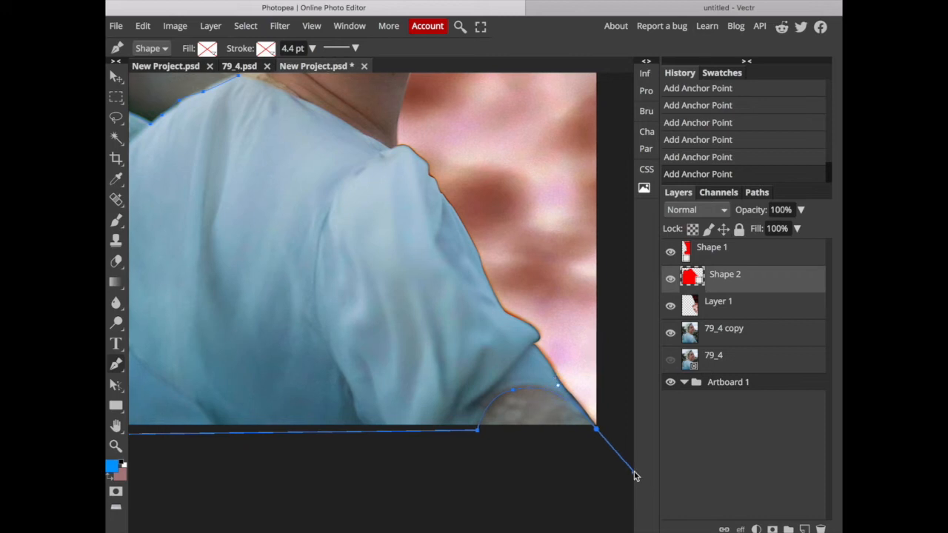
left_click_drag(634, 472, 634, 472)
left_click(600, 431)
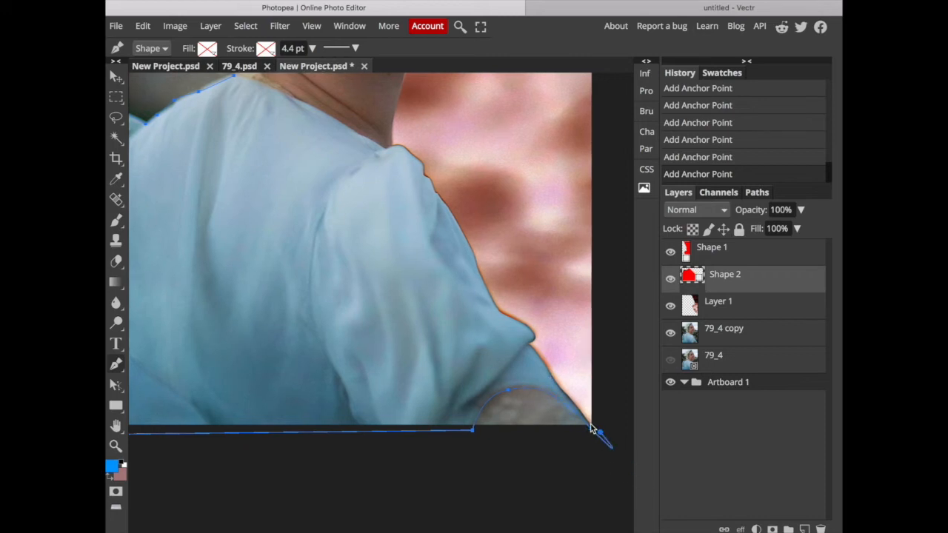
left_click(546, 367)
left_click(529, 345)
Undo the accidental anchor move and trace the path closely around the pointed fold of the near sleeve.
key("super+plus")
key("super+plus")
key("super+plus")
key("super+plus")
scroll(537, 340, "right", 7)
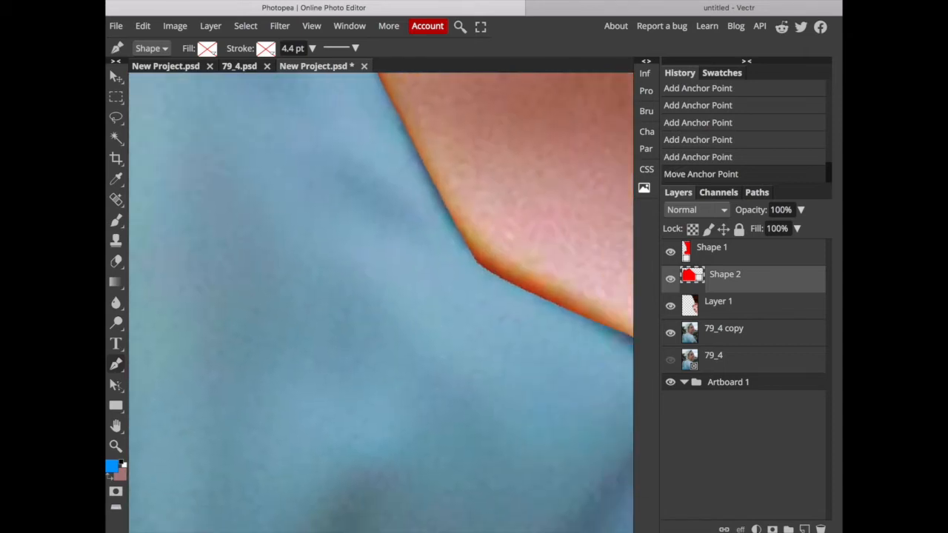
scroll(498, 326, "right", 3)
scroll(498, 326, "down", 2)
key("super+z")
scroll(580, 434, "right", 3)
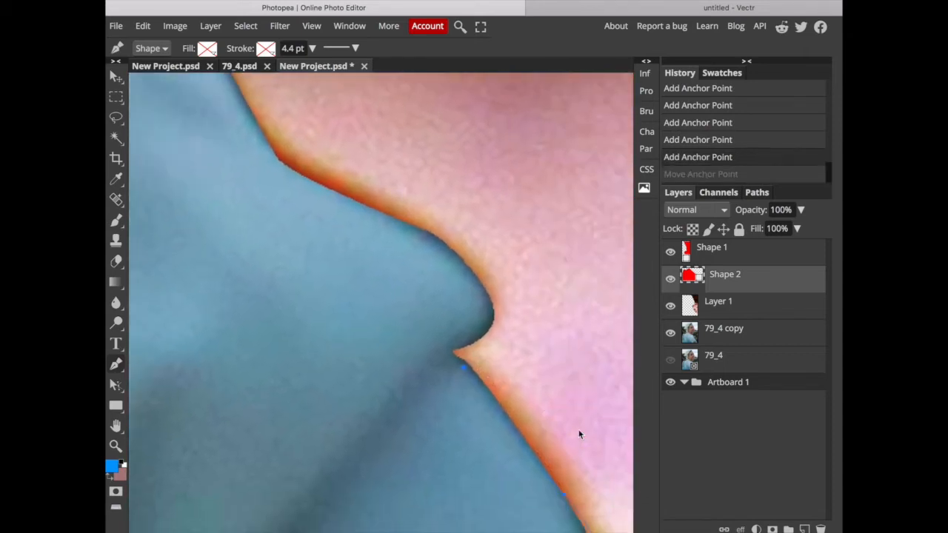
left_click(455, 359)
left_click(454, 349)
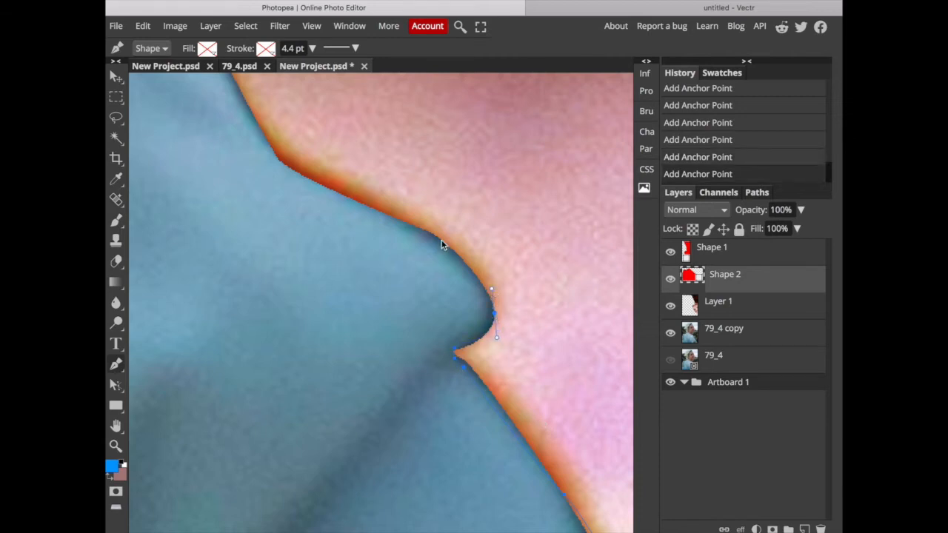
left_click_drag(430, 235, 429, 233)
Trace the near sleeve's outer edge upward from the pointed fold along the background boundary.
scroll(373, 208, "up", 3)
scroll(355, 209, "left", 3)
left_click(305, 155)
scroll(350, 203, "up", 5)
scroll(326, 170, "left", 3)
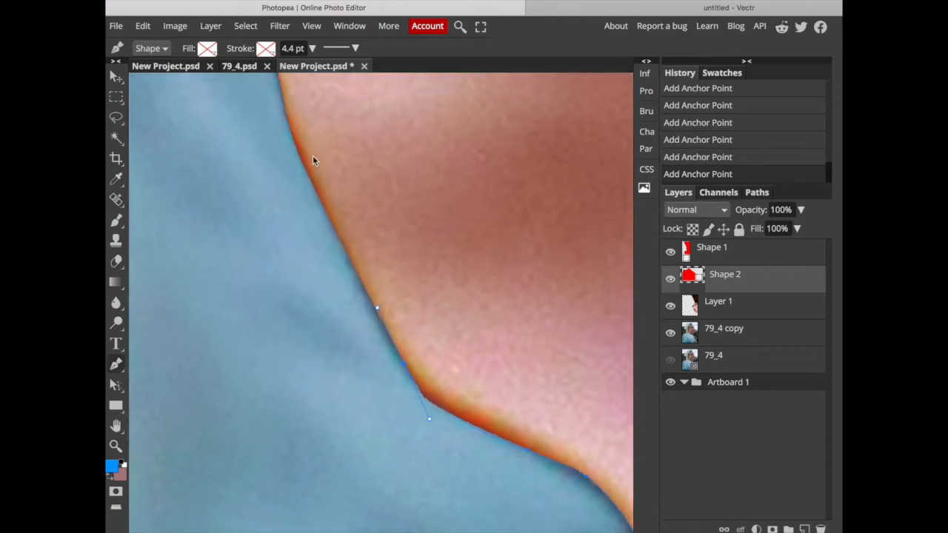
scroll(291, 128, "up", 5)
scroll(291, 128, "left", 2)
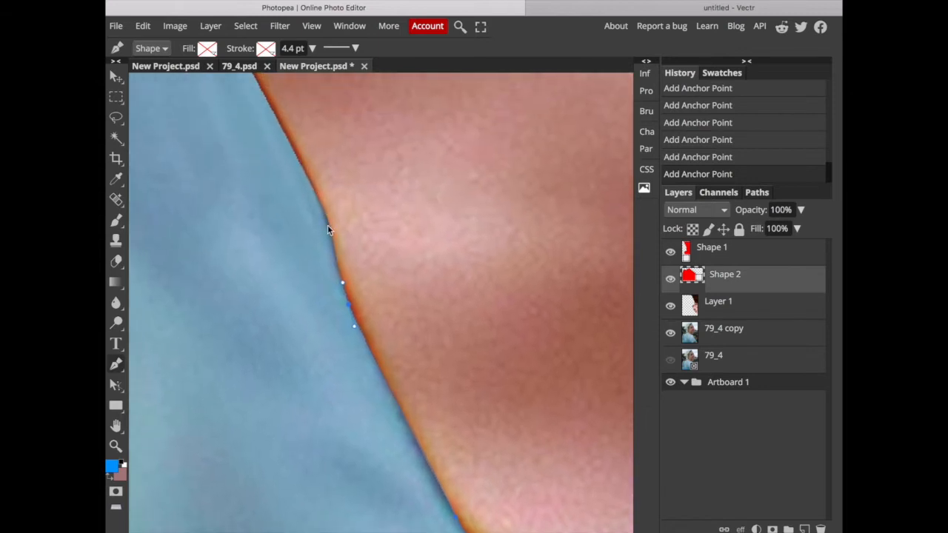
scroll(282, 148, "up", 5)
scroll(281, 148, "left", 2)
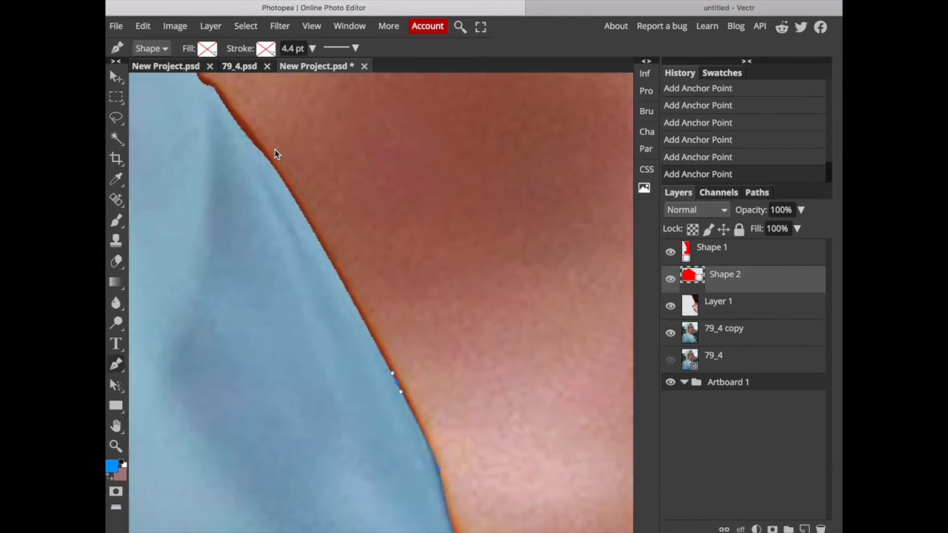
Continue the dress path up the near sleeve's outer edge to the first small notch.
left_click(291, 193)
left_click(257, 148)
left_click(244, 134)
left_click_drag(221, 99, 202, 83)
scroll(202, 84, "up", 1)
scroll(203, 88, "up", 3)
scroll(202, 88, "left", 1)
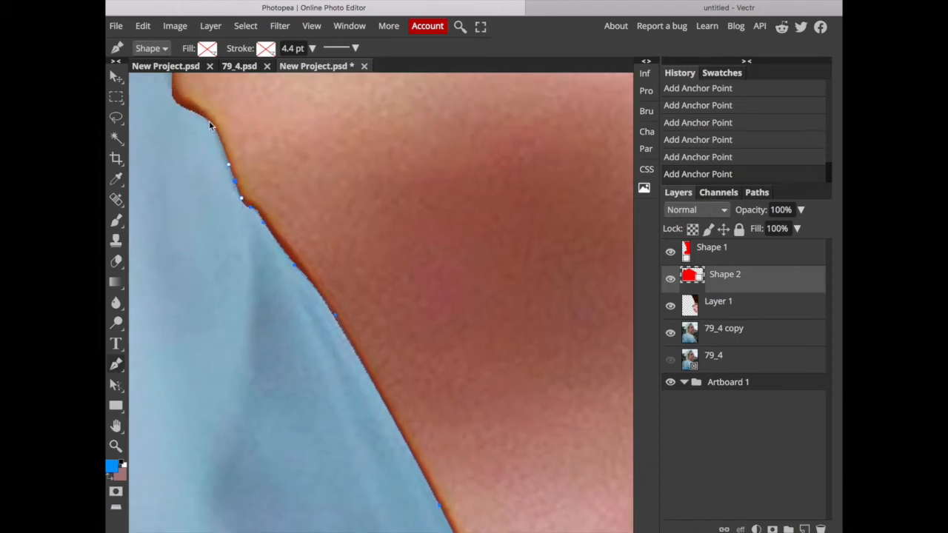
Trace the path around the sleeve's upper notches and over the top of the near shoulder.
scroll(173, 98, "up", 3)
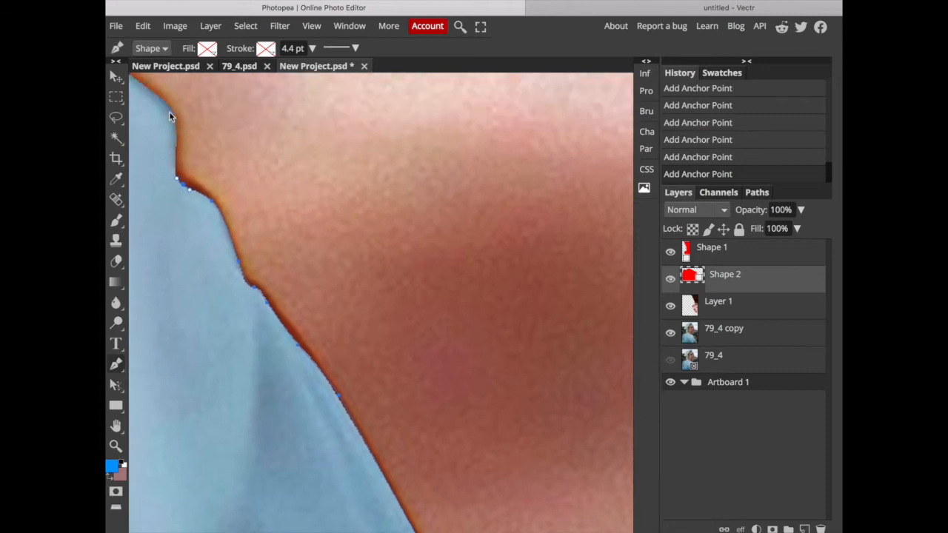
left_click(174, 149)
left_click(177, 128)
scroll(225, 123, "up", 3)
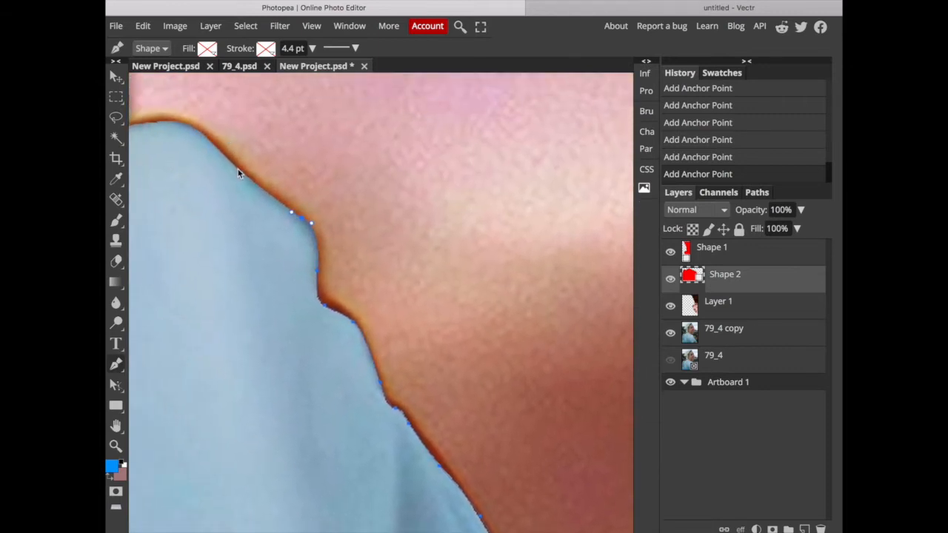
scroll(167, 120, "left", 4)
scroll(183, 124, "up", 2)
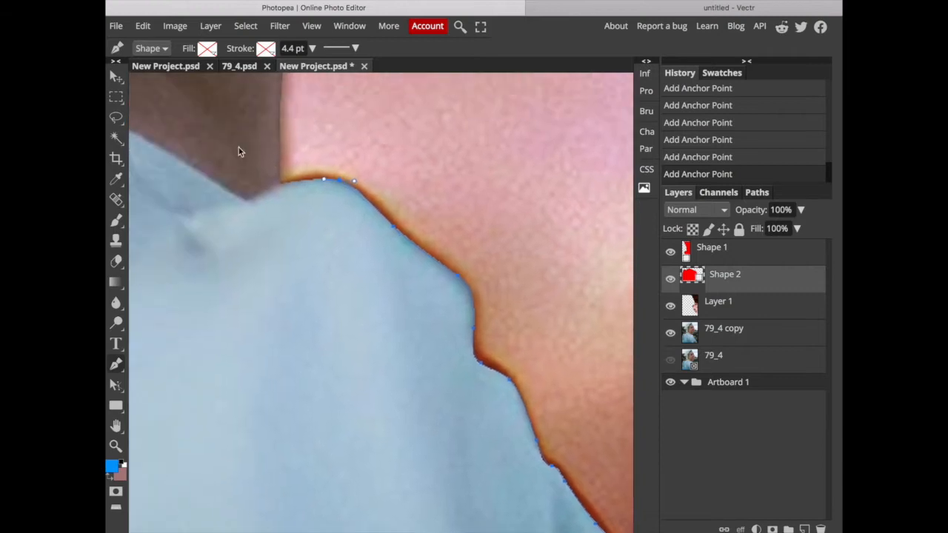
Trace the dress's neckline from the near shoulder toward the back of the neck, following the boundary with the skin.
left_click(192, 164)
left_click(172, 155)
left_click(153, 144)
scroll(196, 178, "left", 3)
scroll(195, 178, "up", 2)
left_click(213, 199)
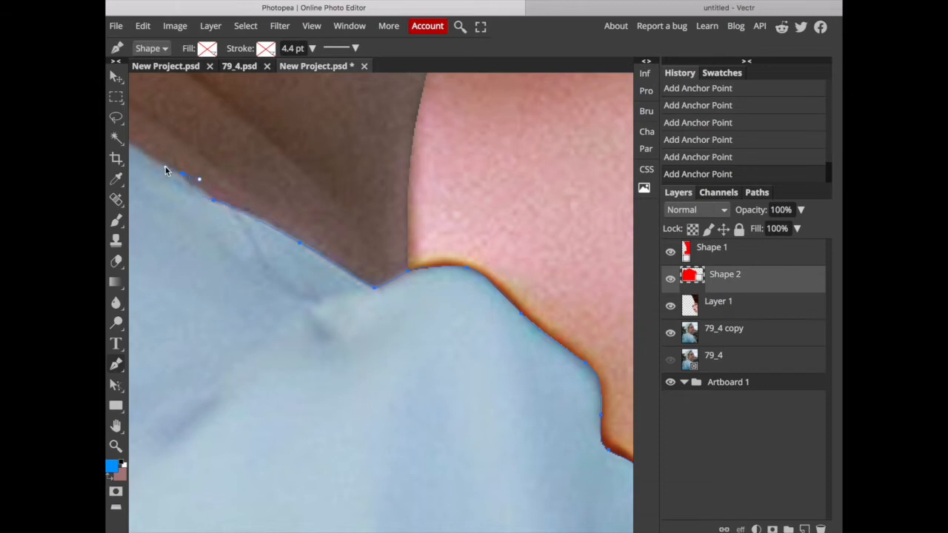
scroll(165, 166, "left", 3)
scroll(165, 166, "up", 3)
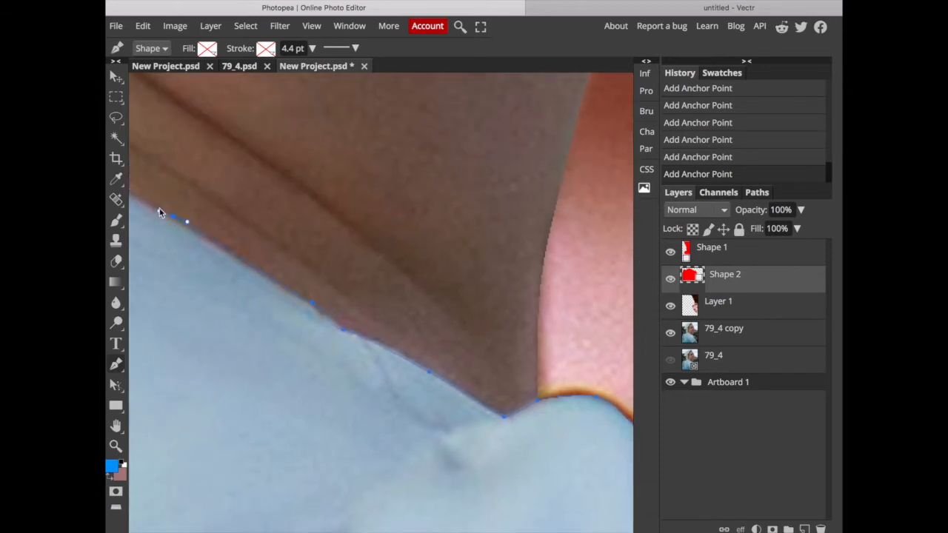
Trace the rest of the neckline along the back of the neck and close the path at its starting anchor.
scroll(160, 206, "up", 1)
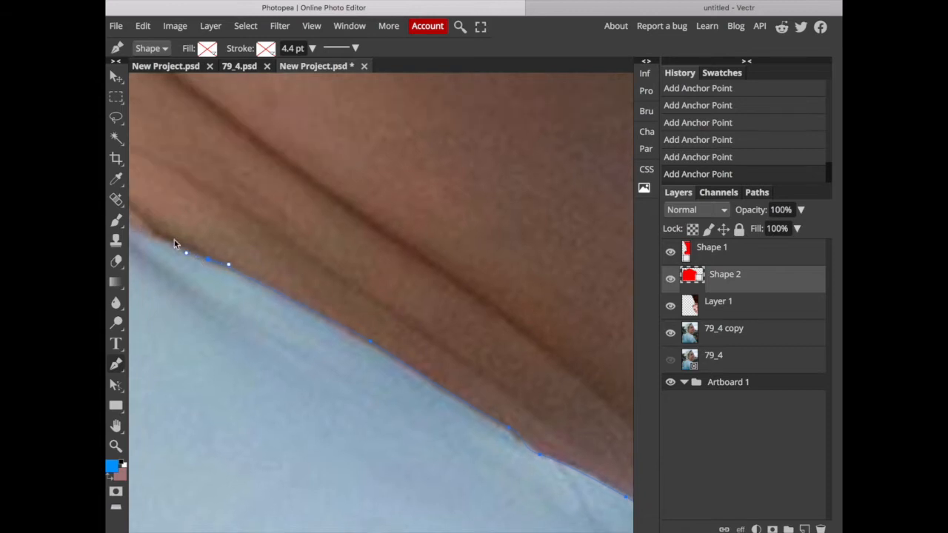
scroll(260, 296, "up", 1)
scroll(245, 294, "left", 2)
scroll(244, 293, "up", 2)
scroll(244, 293, "down", 1)
scroll(244, 293, "right", 1)
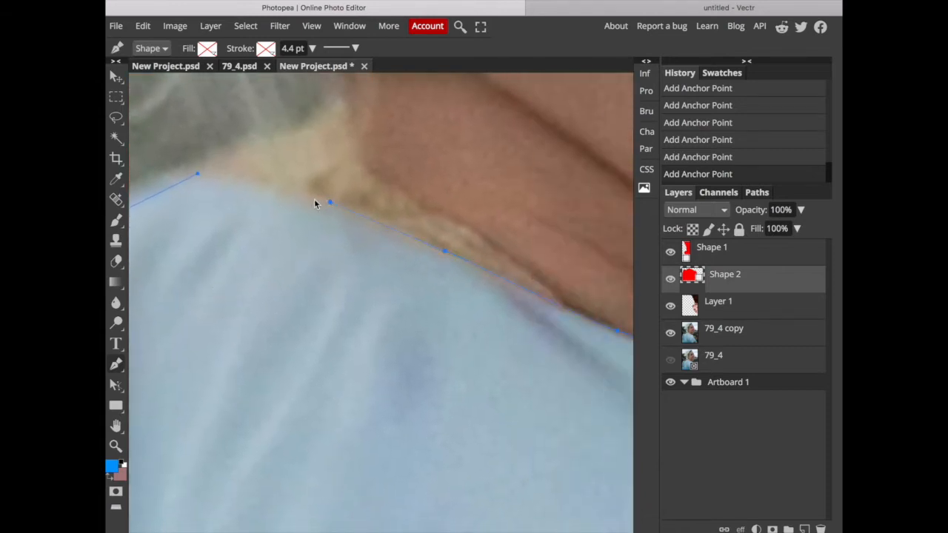
left_click_drag(198, 176, 171, 193)
scroll(317, 187, "down", 5)
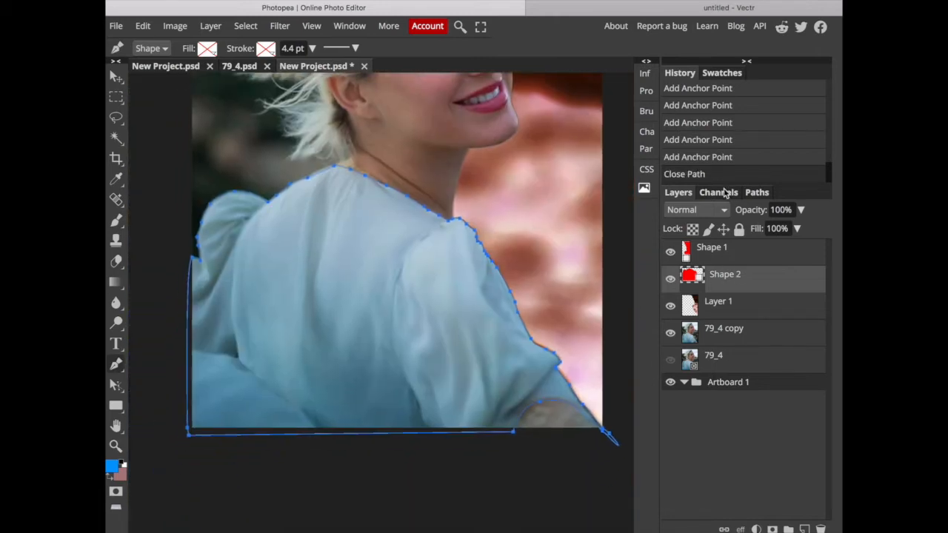
Load the closed "Shape 2" dress path as a selection.
left_click(756, 192)
right_click(696, 224)
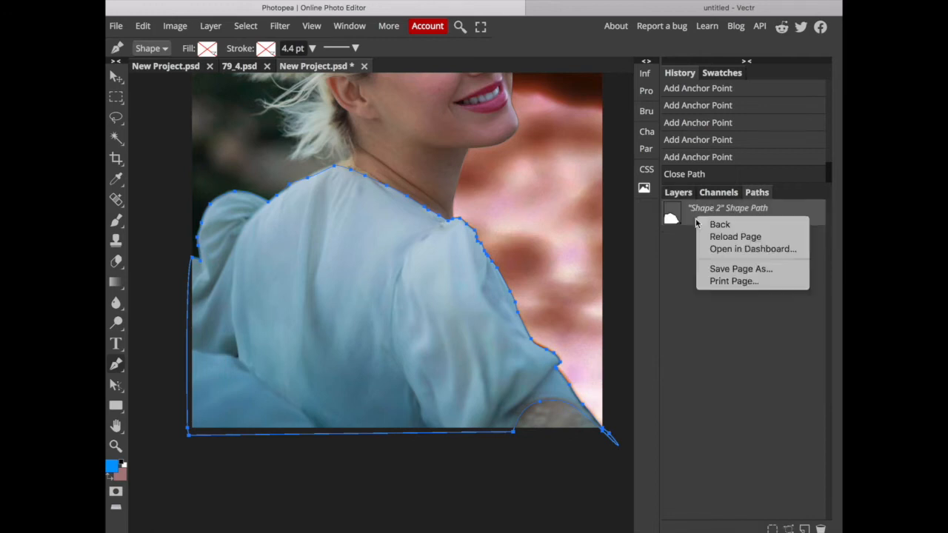
left_click(695, 212)
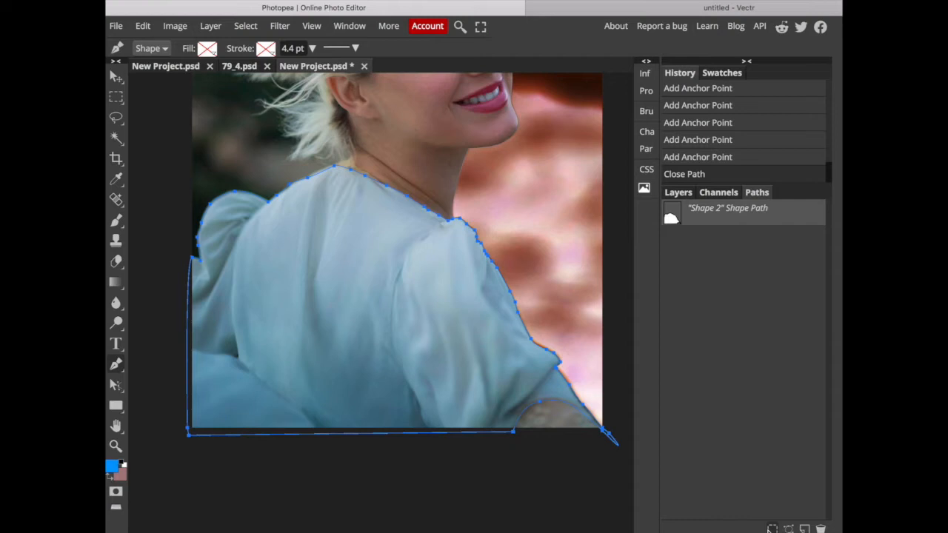
left_click(772, 528)
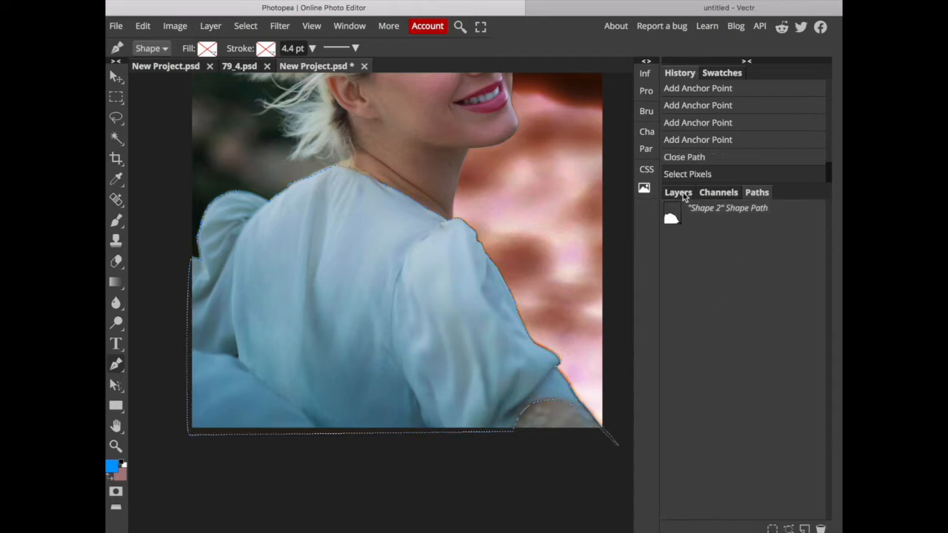
Copy the selected dress from the 79_4 copy layer, paste it as a new layer, and check the cutout with the photo temporarily hidden.
left_click(683, 192)
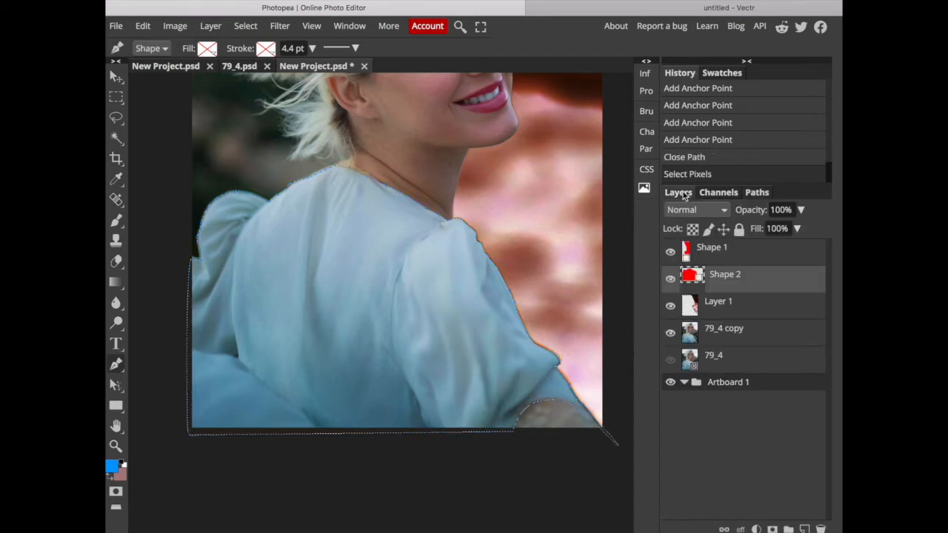
left_click(729, 339)
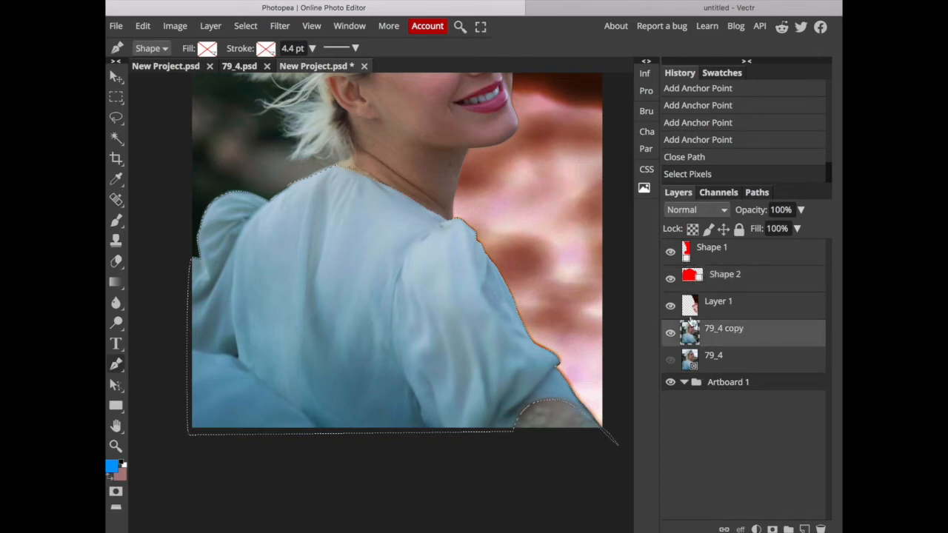
left_click(144, 26)
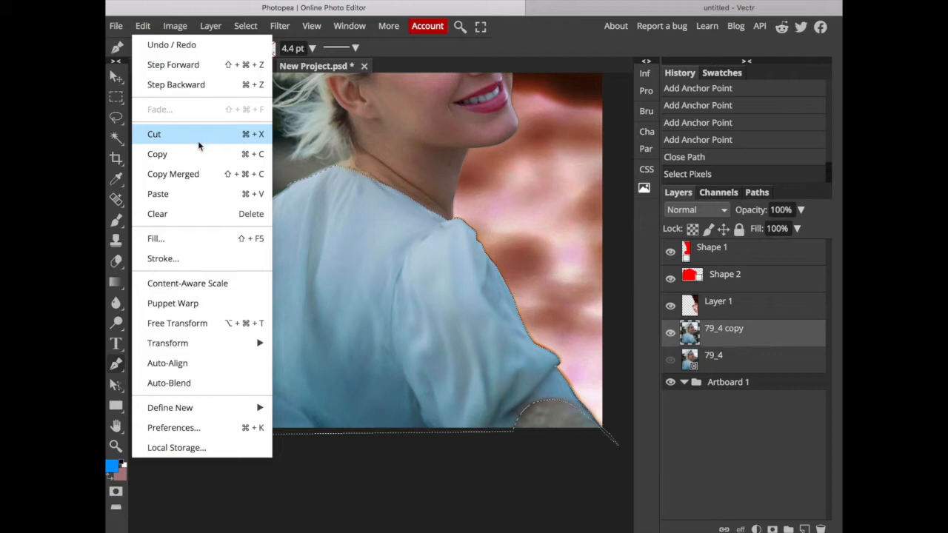
left_click(190, 158)
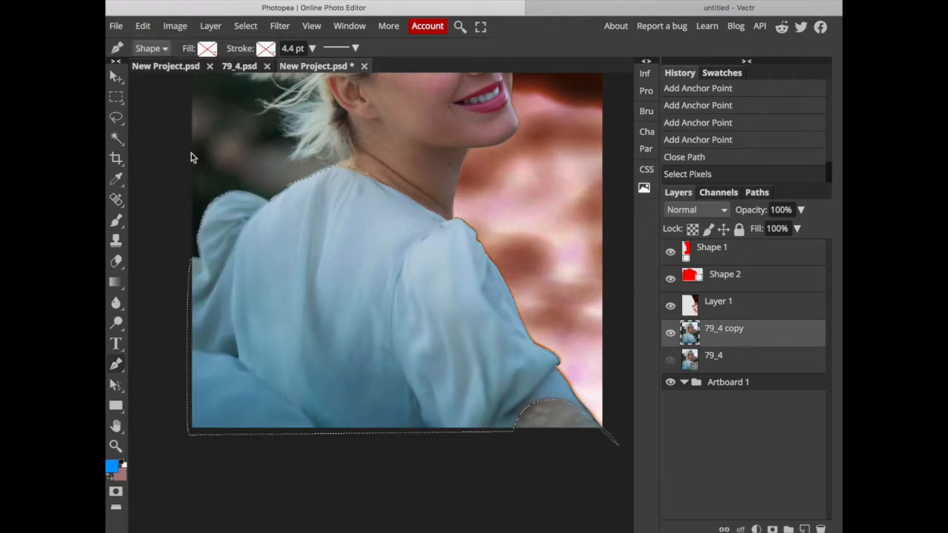
left_click(143, 26)
left_click(168, 194)
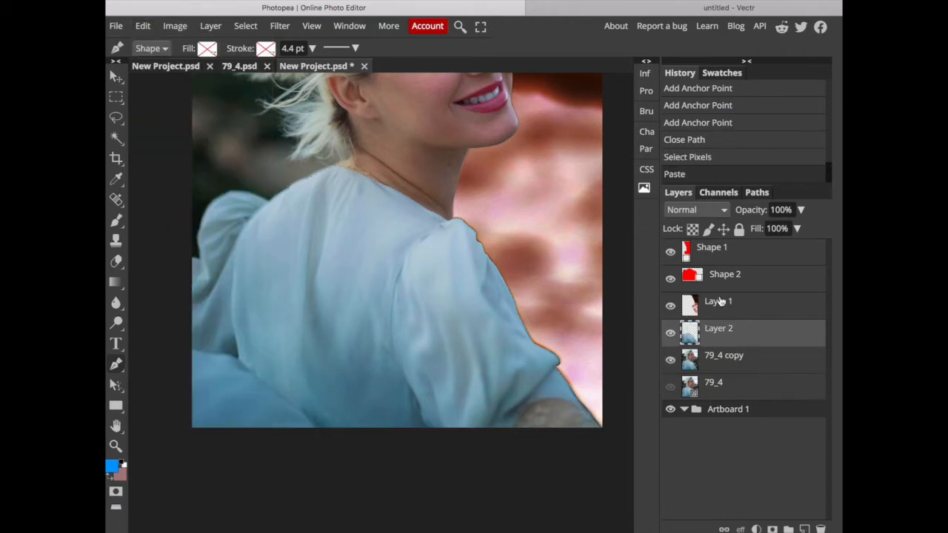
left_click(671, 361)
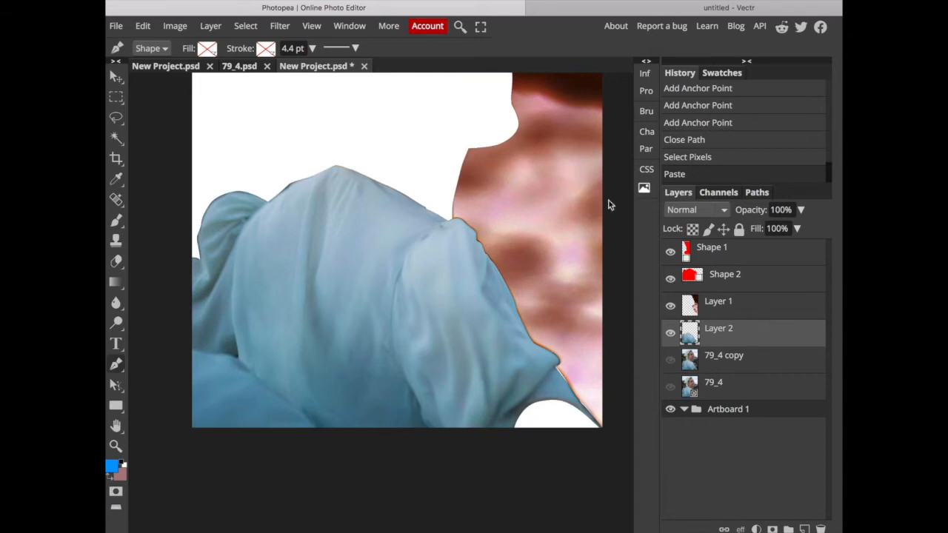
left_click(670, 360)
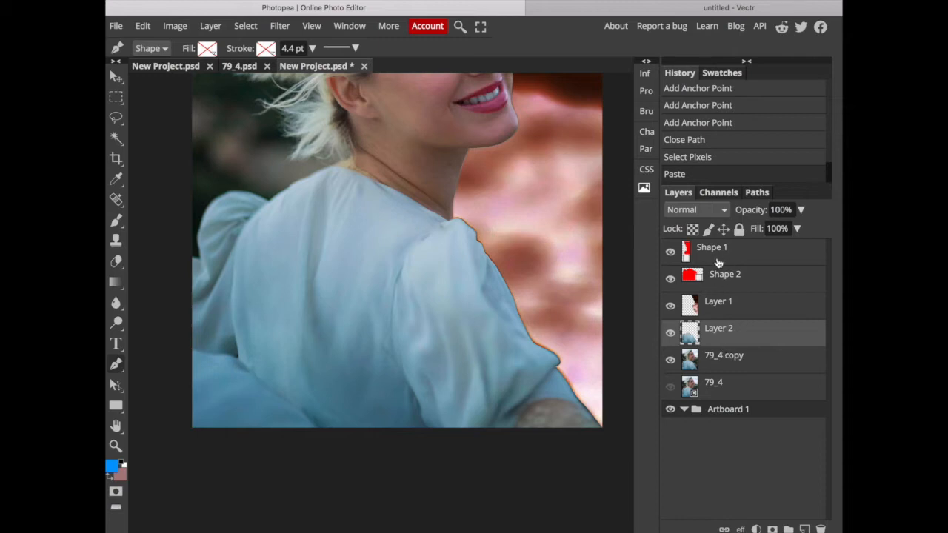
Load the Shape 2 path as a selection again and return to the layer list.
left_click(731, 289)
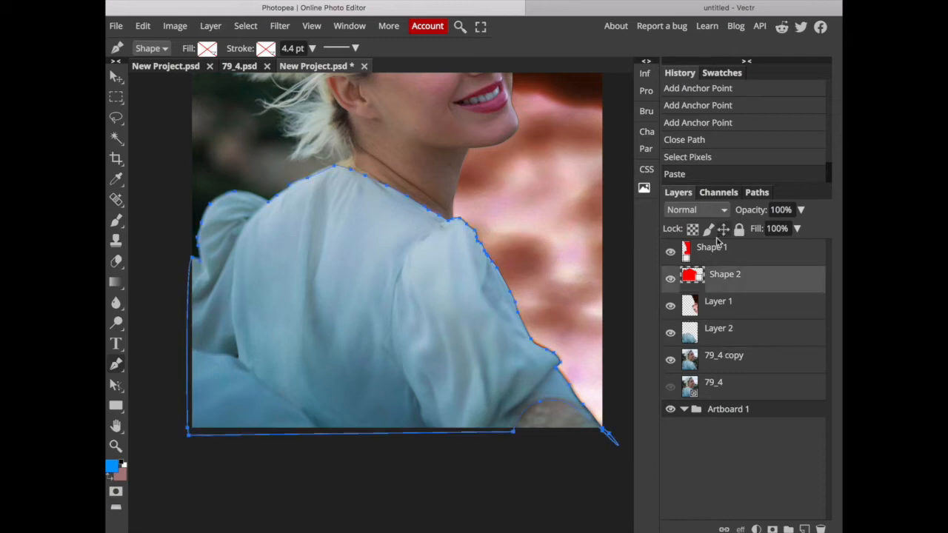
left_click(746, 193)
left_click(772, 529)
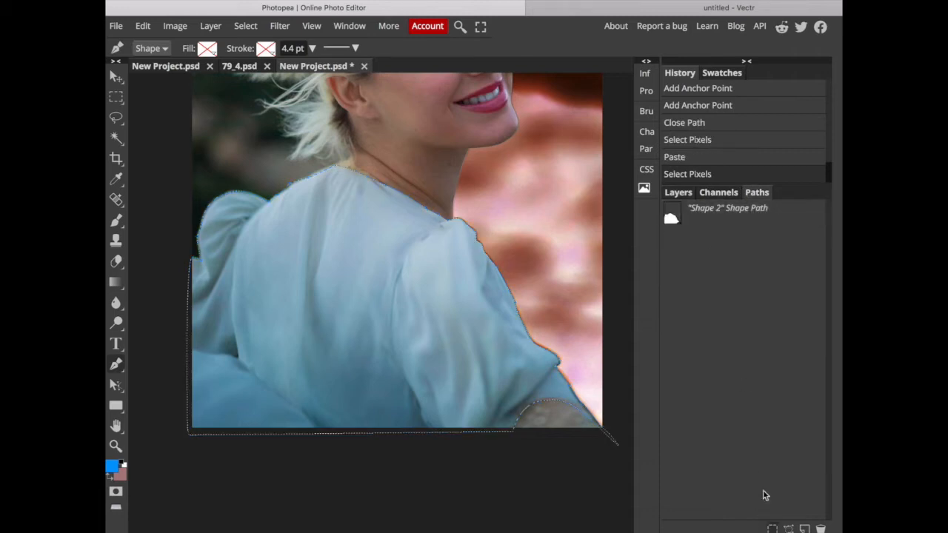
left_click(677, 192)
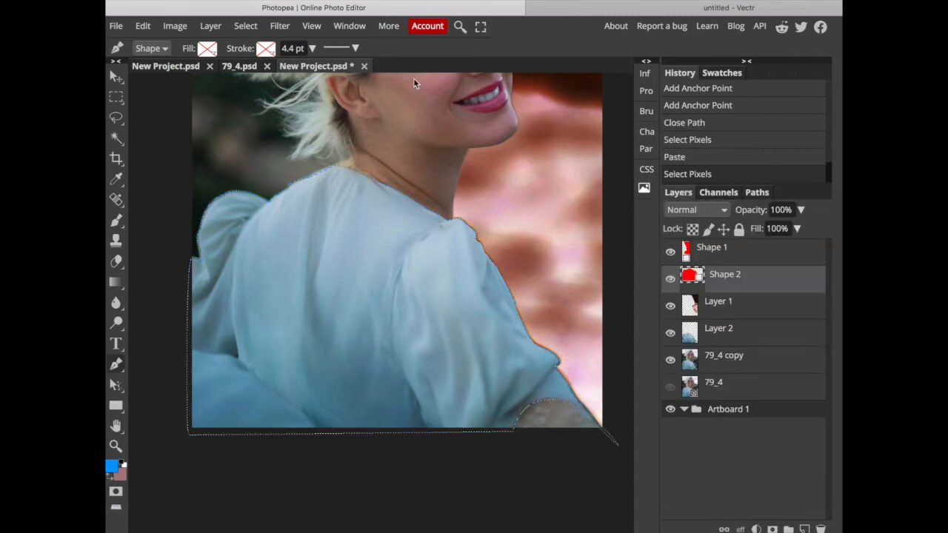
Place the black-and-white doodle pattern image in the document and rasterize its layer.
left_click(116, 28)
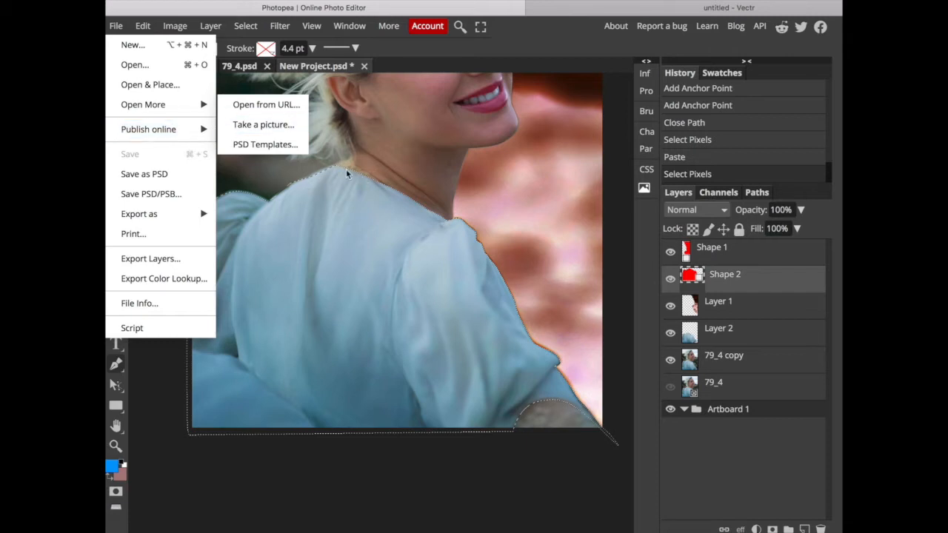
left_click(158, 86)
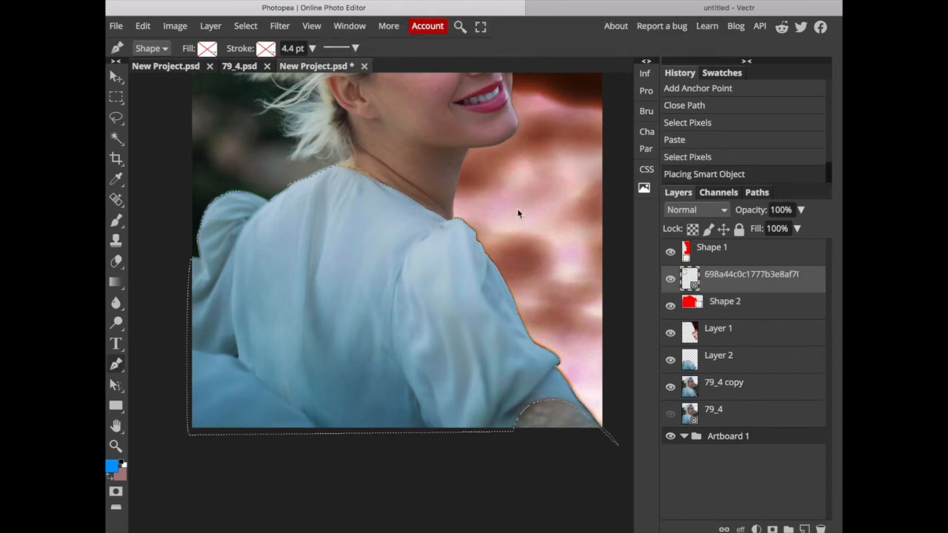
right_click(689, 287)
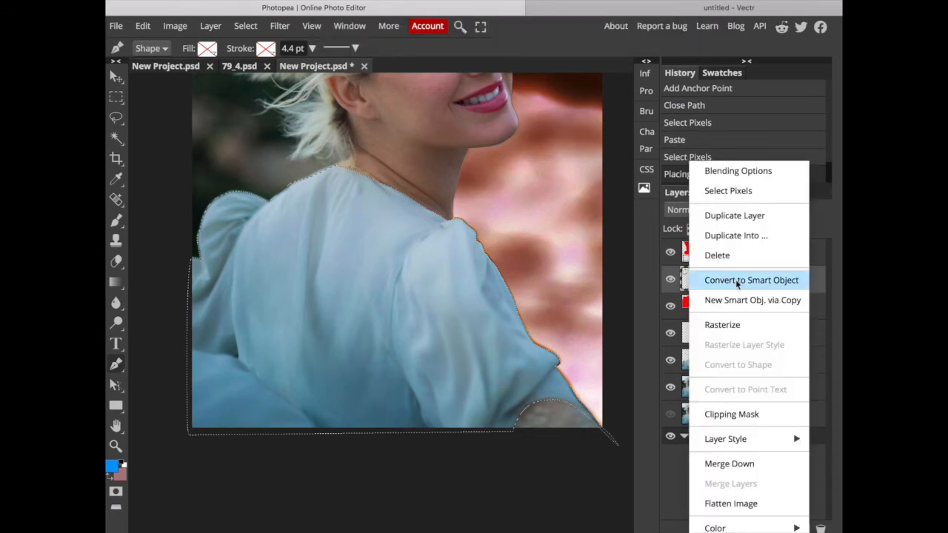
left_click(735, 324)
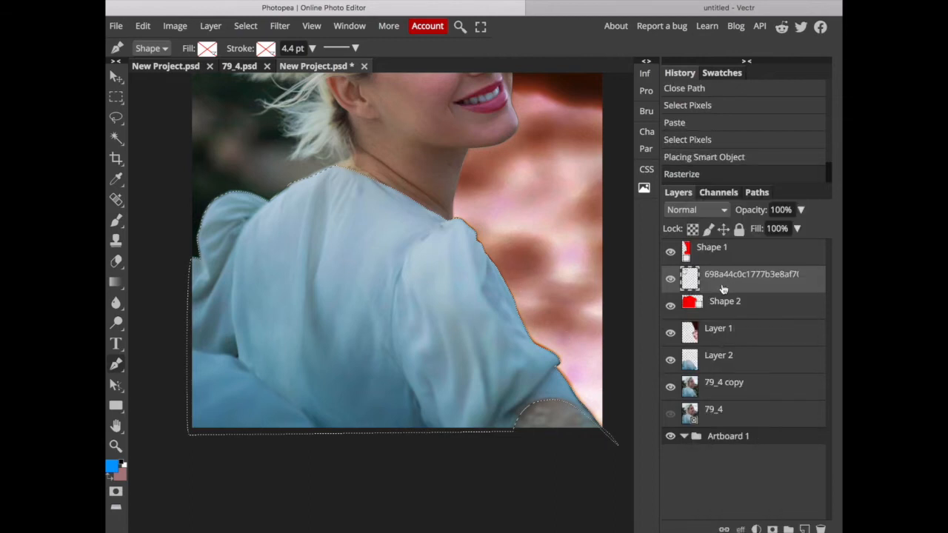
scroll(548, 267, "up", 3)
left_click_drag(295, 141, 333, 229)
left_click_drag(694, 279, 819, 528)
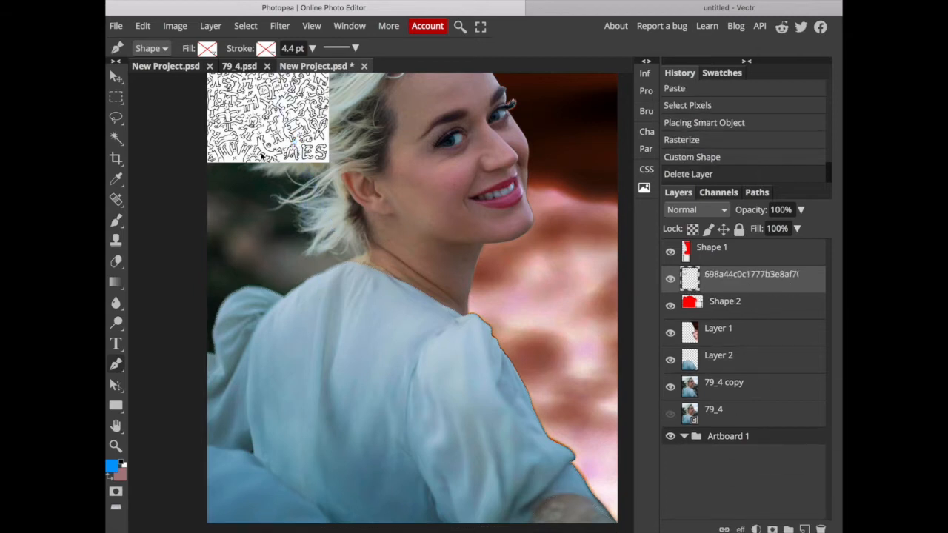
Free-transform the doodle pattern, moving it over the dress and scaling it proportionally to 275.66%.
left_click(144, 30)
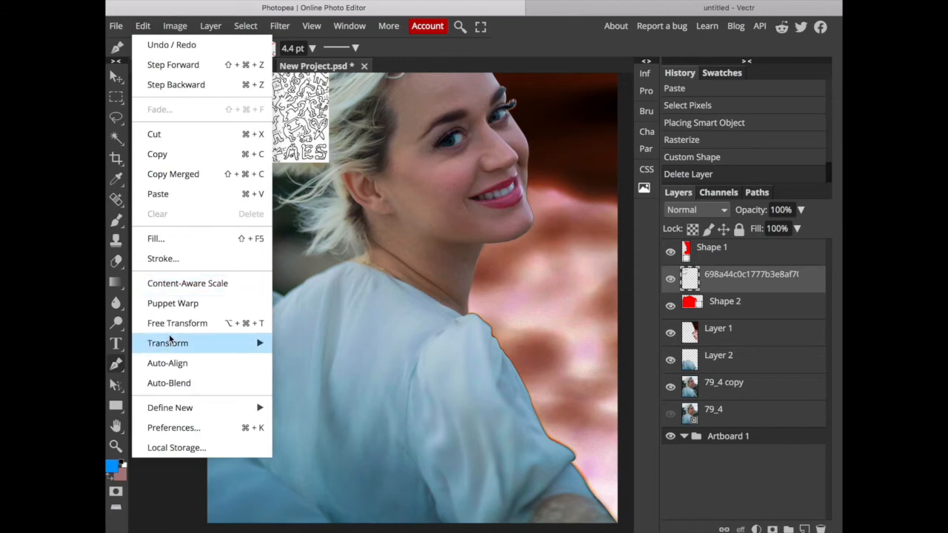
left_click(194, 323)
mouse_move(282, 126)
left_mouse_down()
mouse_move(283, 197)
mouse_move(334, 353)
mouse_move(368, 322)
mouse_move(365, 311)
mouse_move(324, 306)
left_mouse_up()
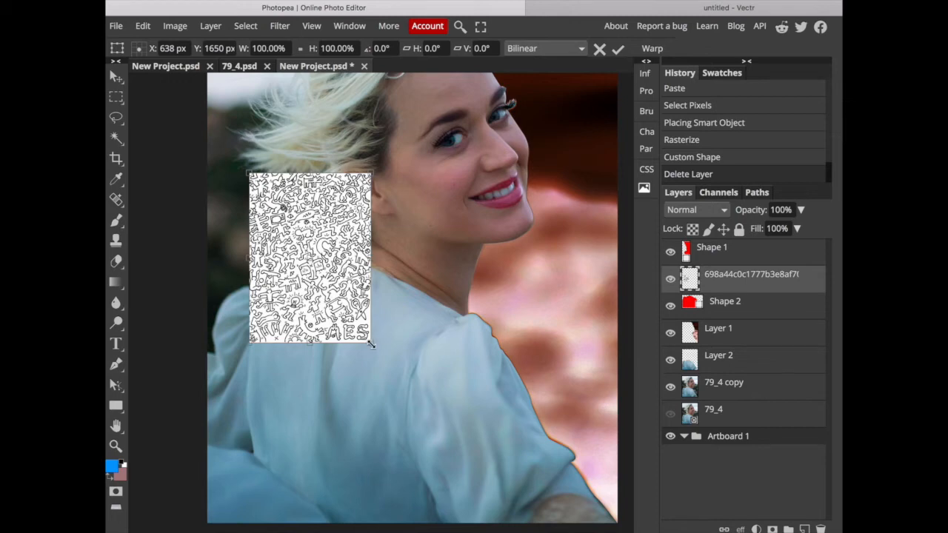
mouse_move(371, 344)
left_mouse_down()
mouse_move(470, 379)
mouse_move(585, 447)
left_mouse_up()
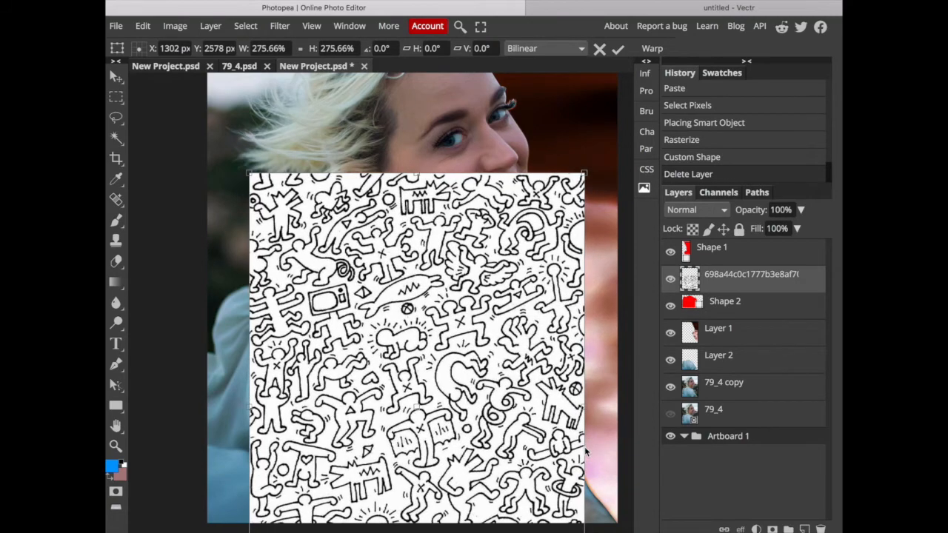
scroll(604, 216, "down", 3)
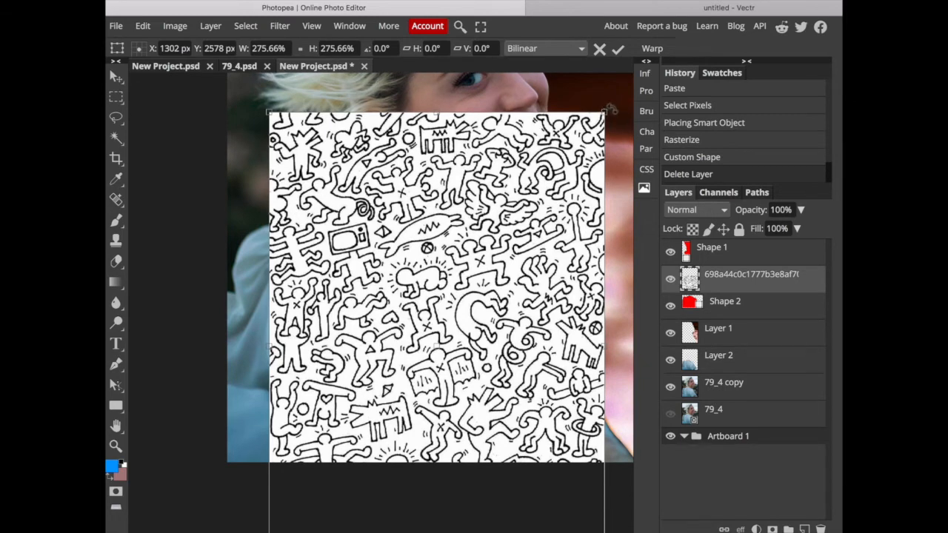
Rotate the doodle pattern to -82.9°, position it over the whole dress, and apply the transform.
mouse_move(611, 109)
left_mouse_down()
mouse_move(568, 87)
mouse_move(293, 120)
mouse_move(211, 220)
mouse_move(314, 275)
left_mouse_up()
left_click_drag(359, 297, 338, 316)
scroll(338, 316, "right", 3)
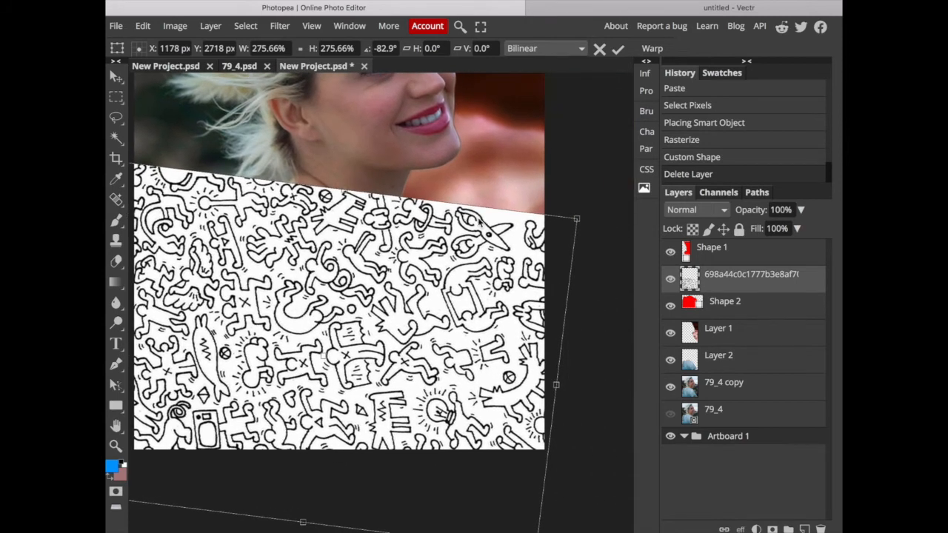
scroll(480, 223, "left", 1)
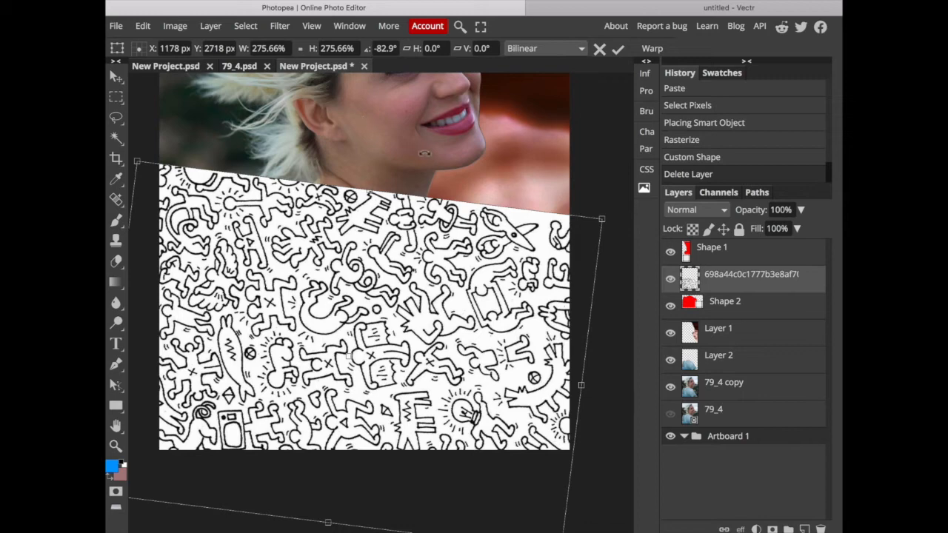
key("Return")
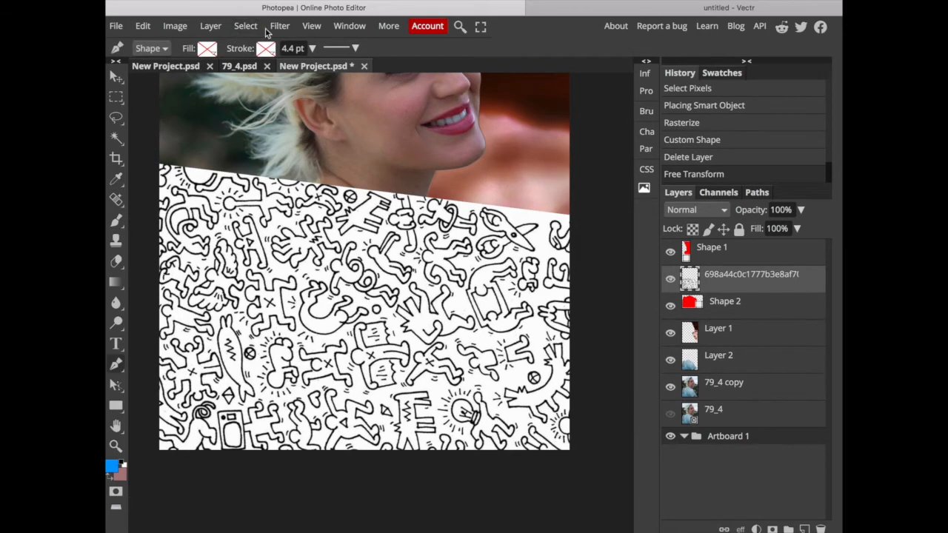
left_click(245, 26)
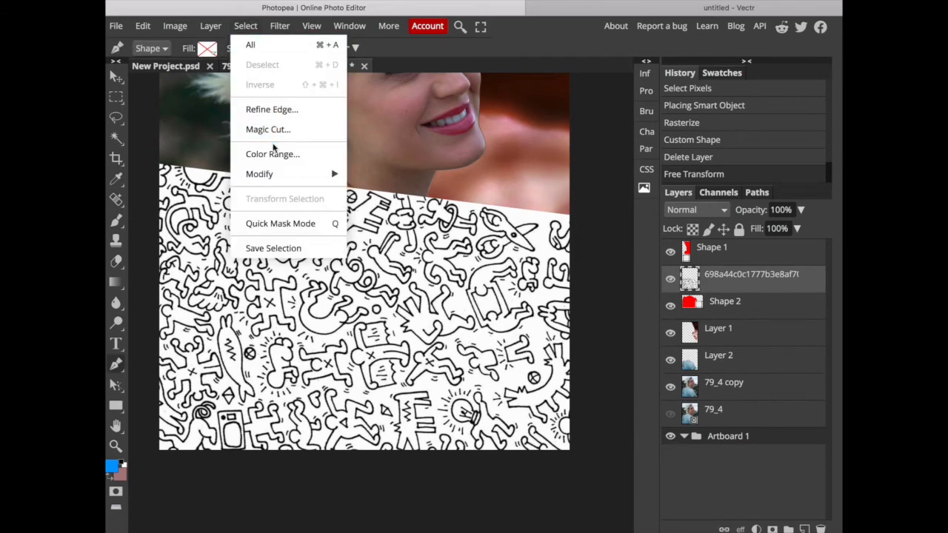
mouse_move(314, 173)
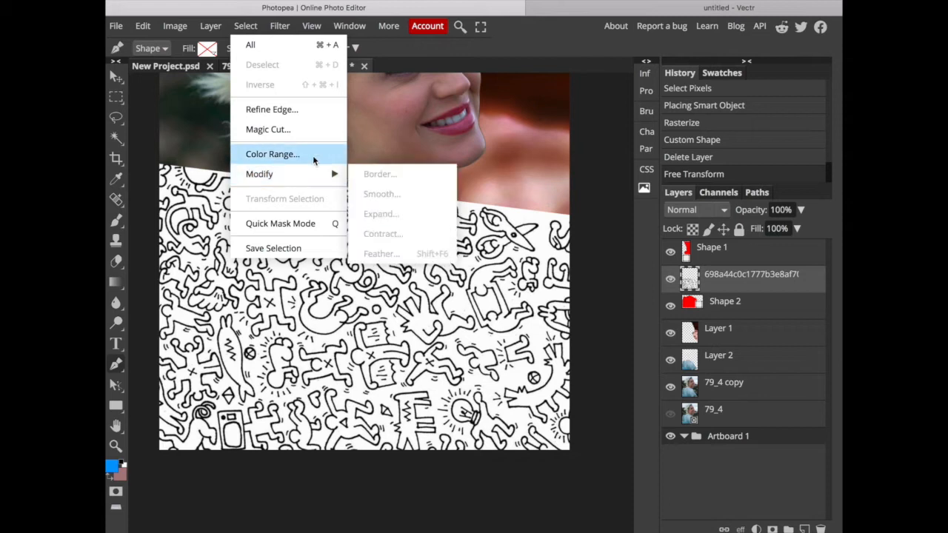
left_click(532, 176)
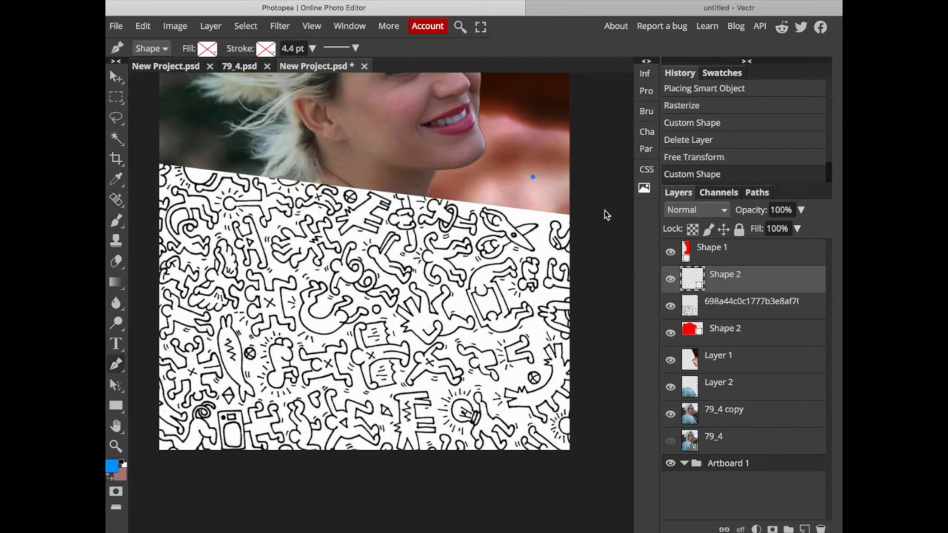
key("Delete")
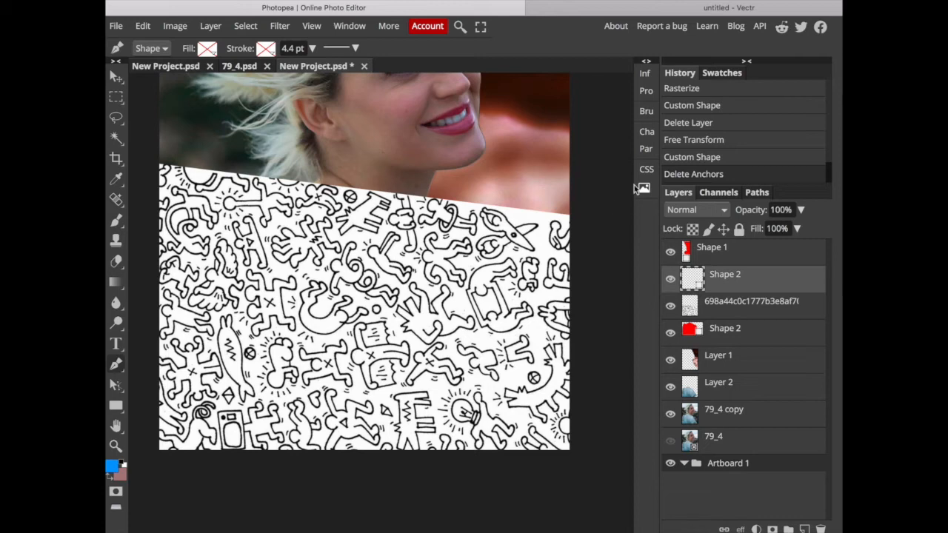
key("Delete")
Hide every layer on the artboard except the doodle pattern layer.
left_click(671, 305)
left_click(670, 252)
left_click(670, 333)
left_click(670, 360)
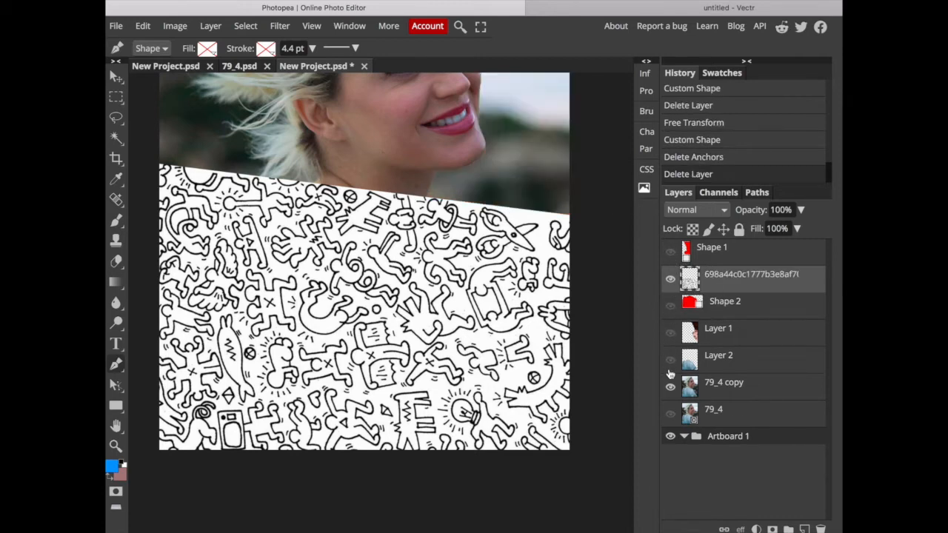
left_click(670, 387)
left_click(670, 414)
left_click(670, 414)
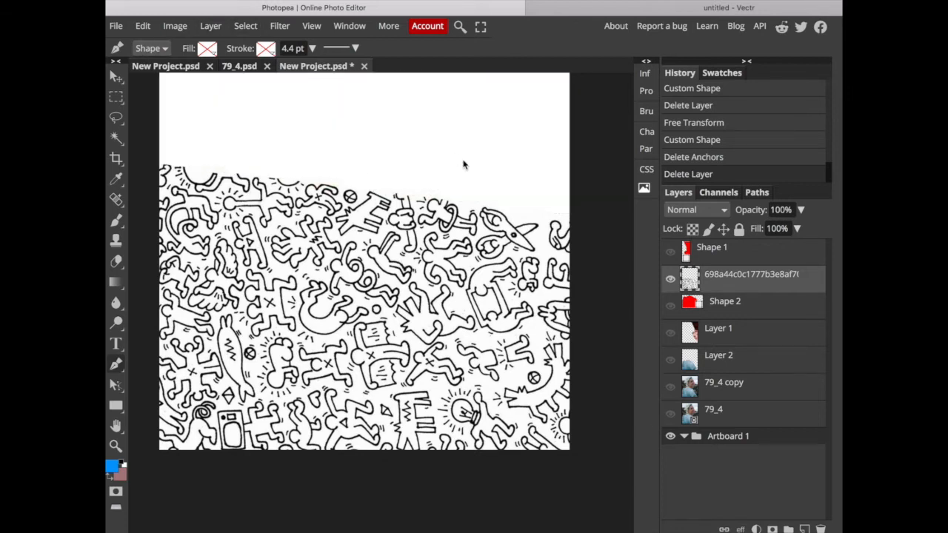
Select the doodle pattern's white areas with Color Range at a fuzziness of 200 and delete them.
left_click(260, 25)
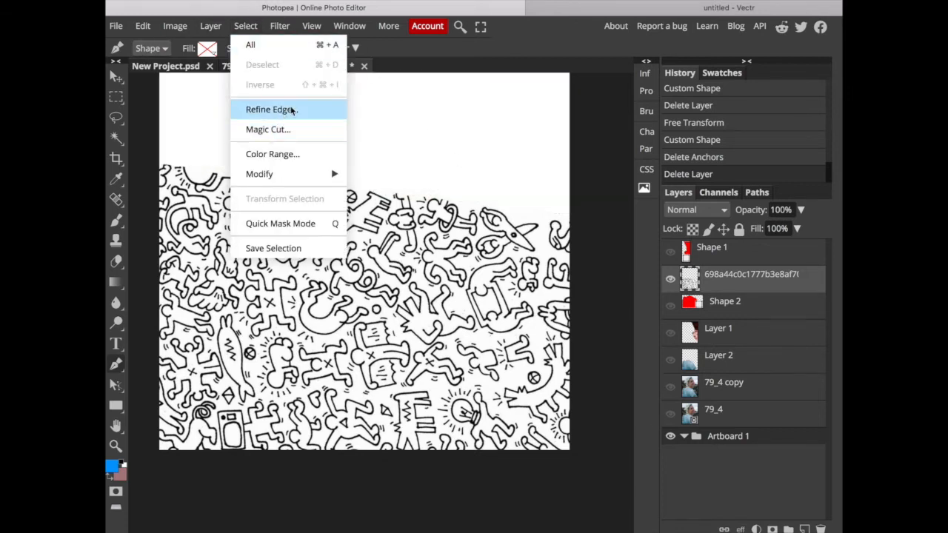
left_click(274, 155)
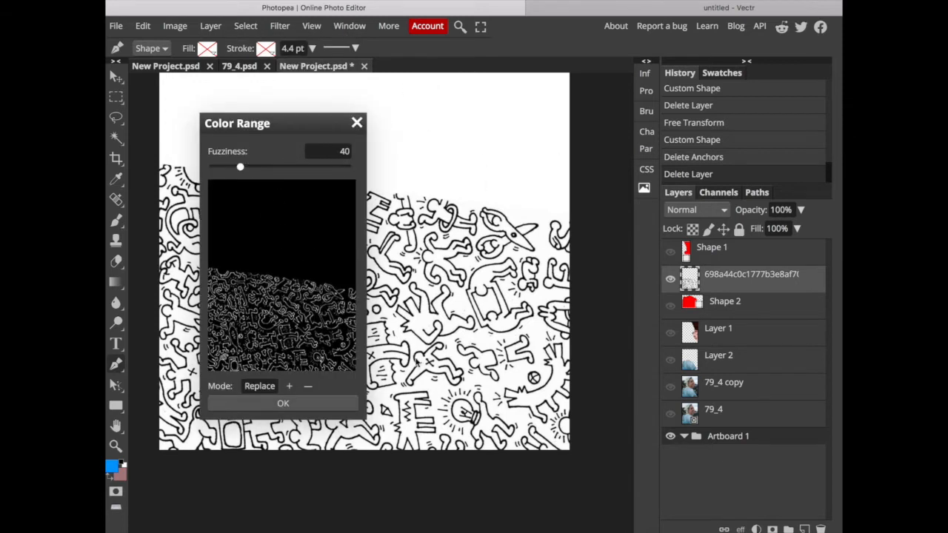
left_click(434, 301)
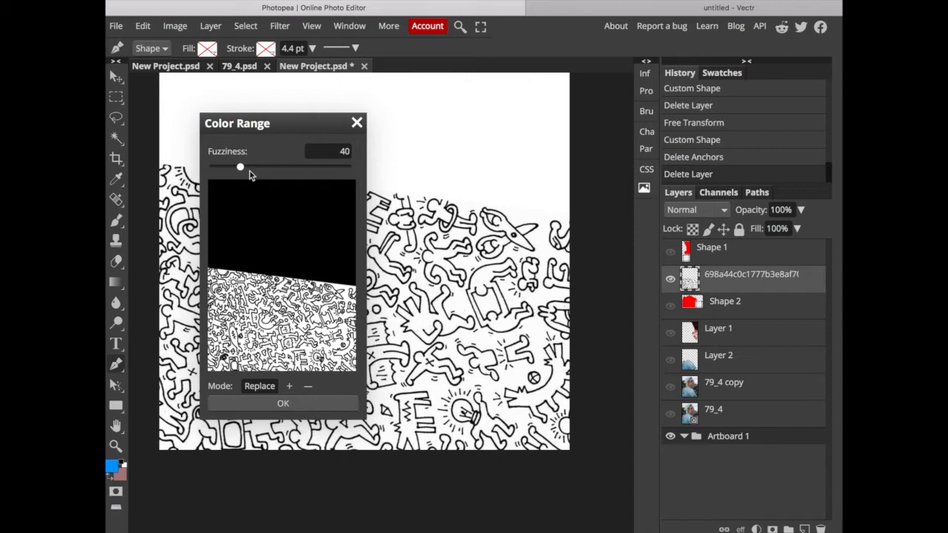
left_click_drag(343, 161, 201, 159)
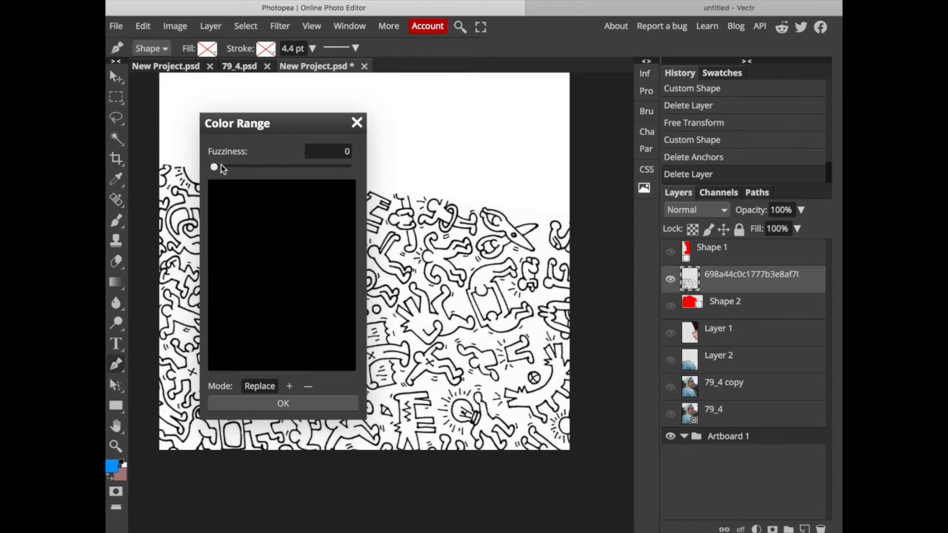
left_click_drag(222, 168, 362, 170)
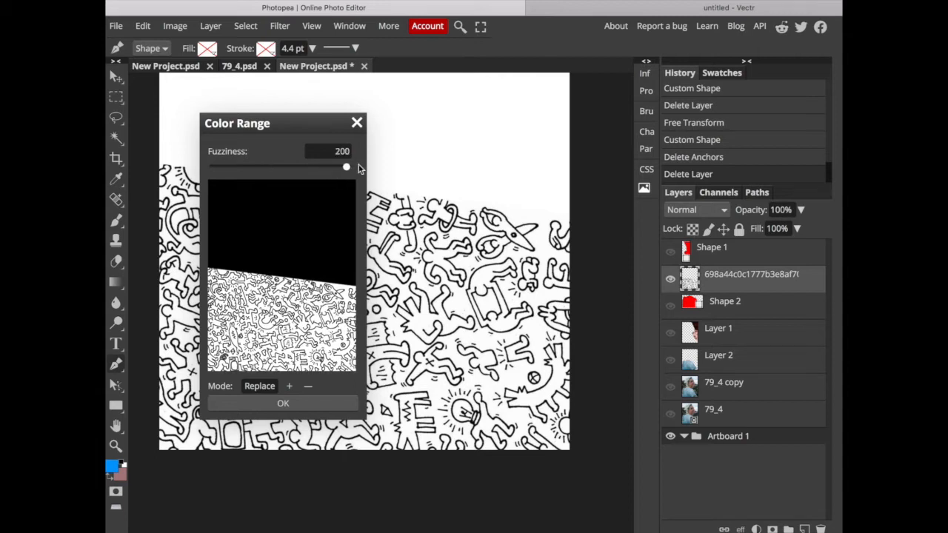
left_click(283, 403)
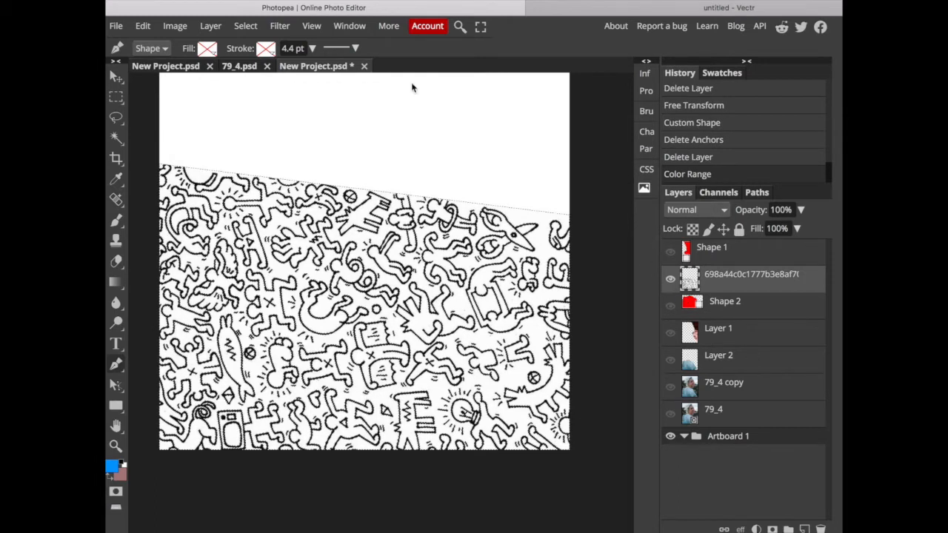
key("Delete")
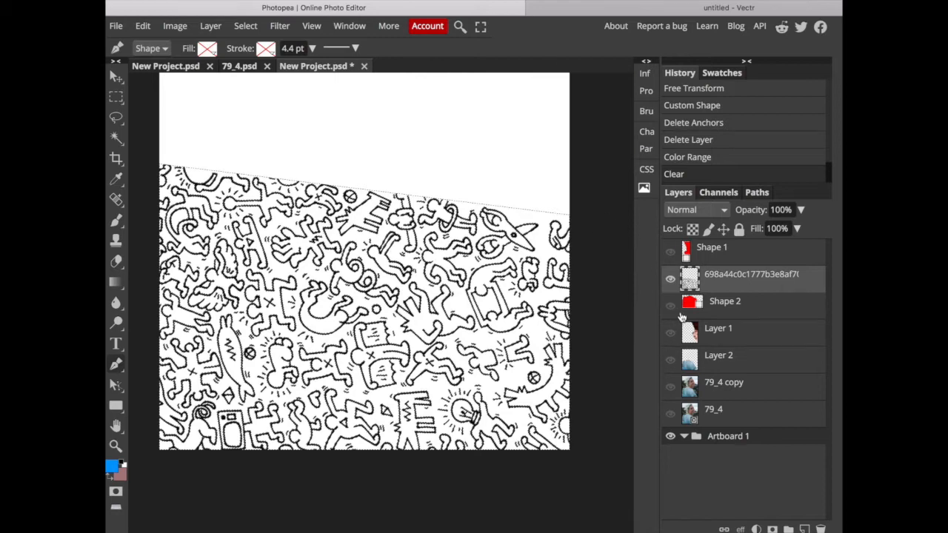
Show Layer 2 beneath the doodle lines and clear the selection.
left_click(670, 361)
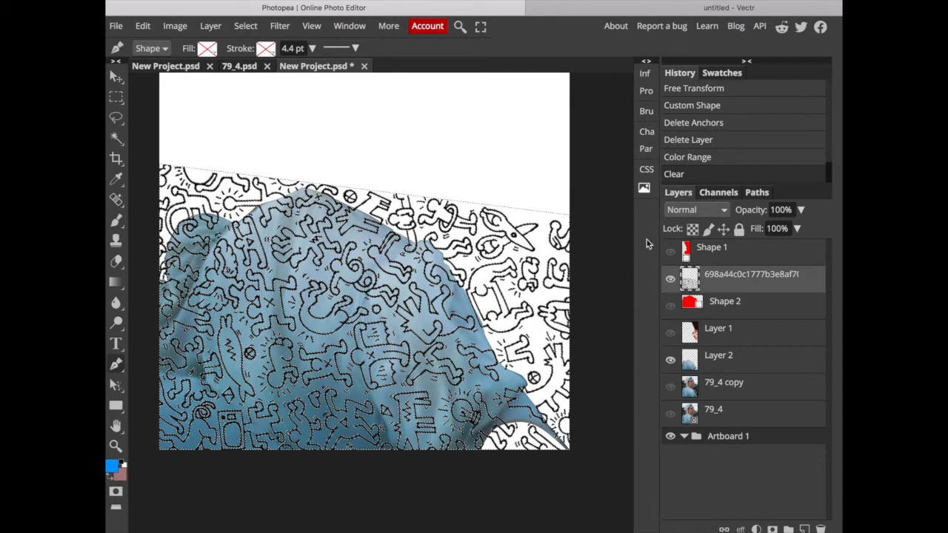
left_click(116, 97)
left_click(258, 123)
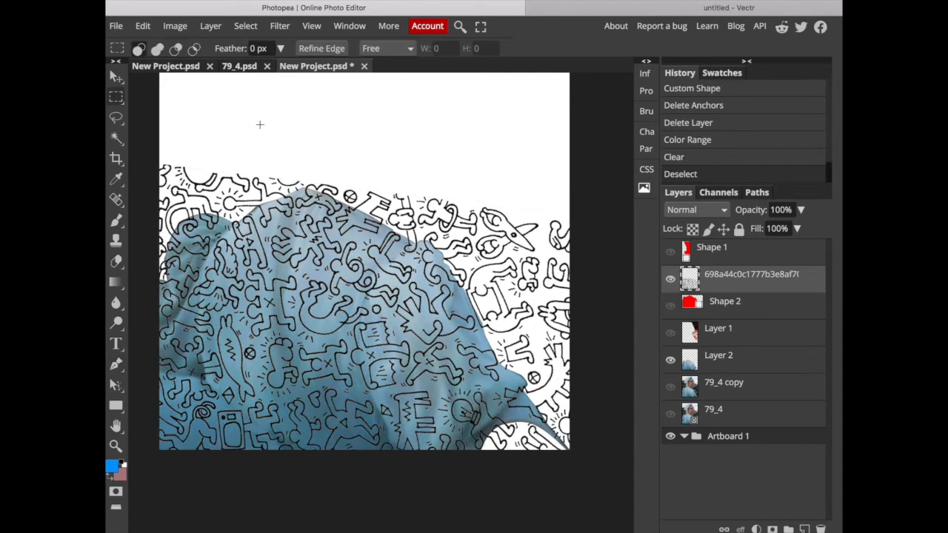
Show Shape 1, Shape 2, Layer 1 and 79_4 copy again, and hide Layer 2.
left_click(669, 253)
left_click(672, 309)
left_click(670, 334)
left_click(670, 360)
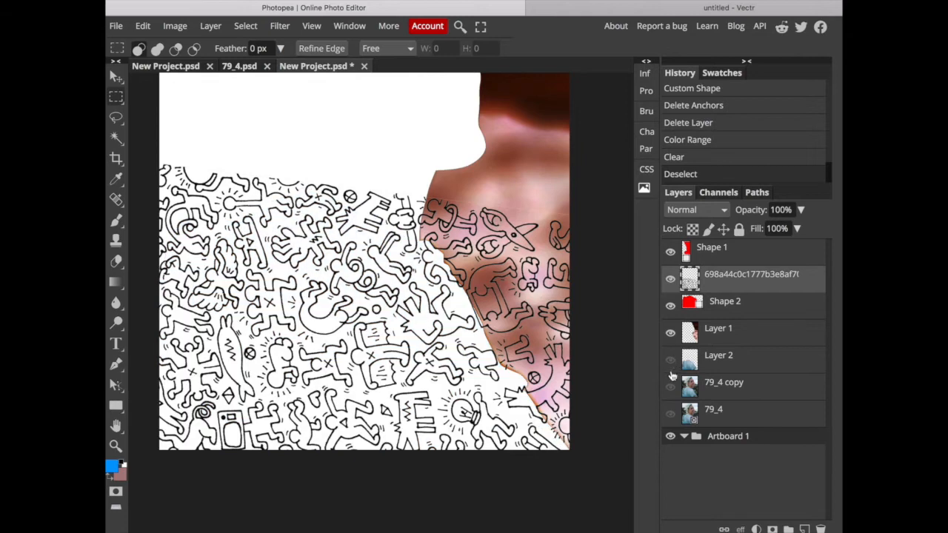
left_click(671, 387)
left_click(670, 414)
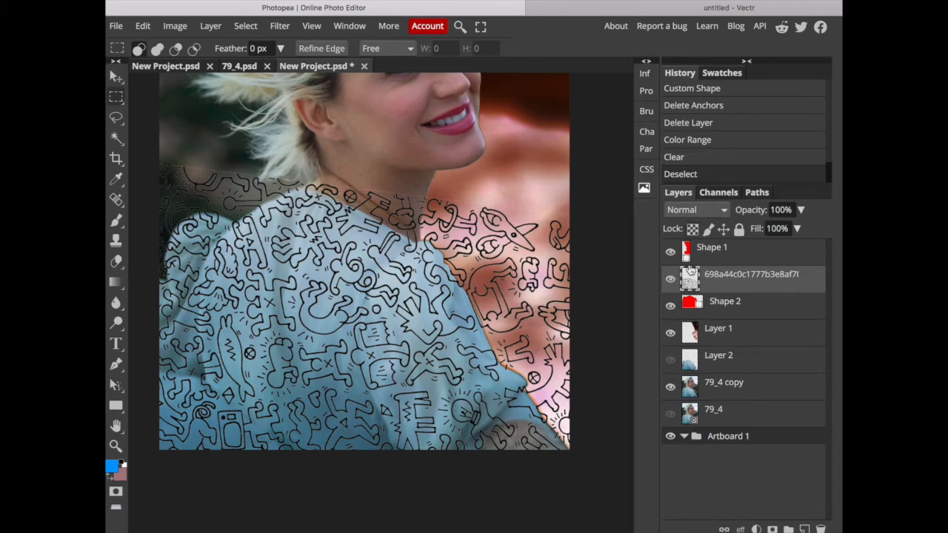
Load the Shape 2 path around the dress as a selection and return to the layer list.
left_click(743, 309)
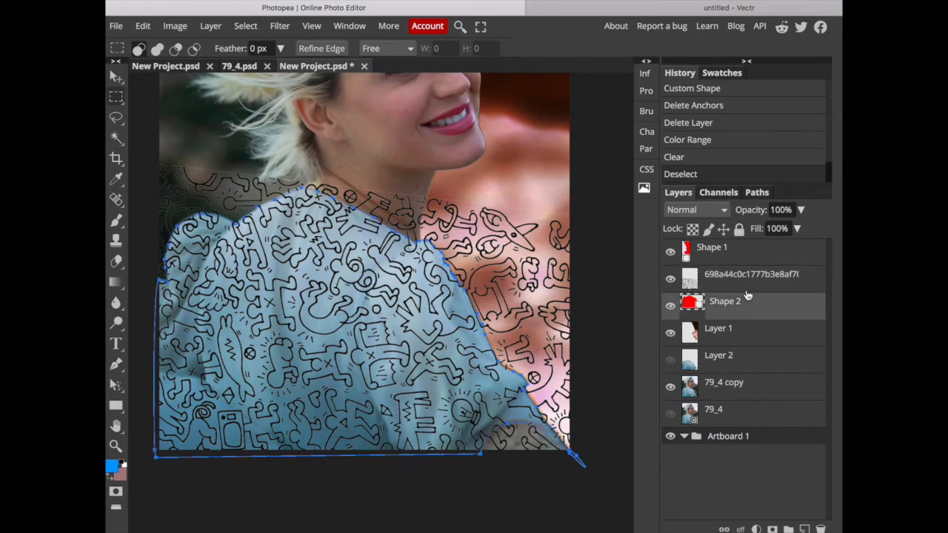
left_click(756, 193)
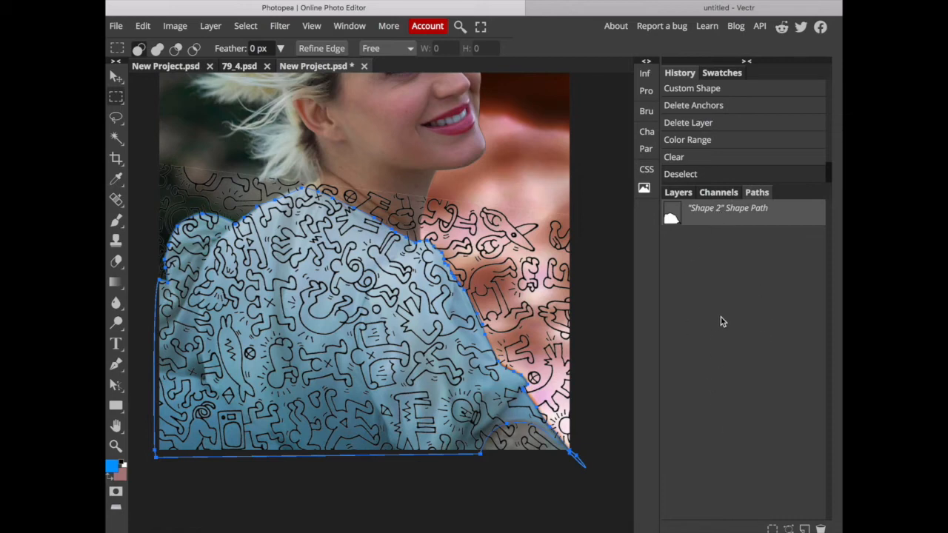
left_click(772, 529)
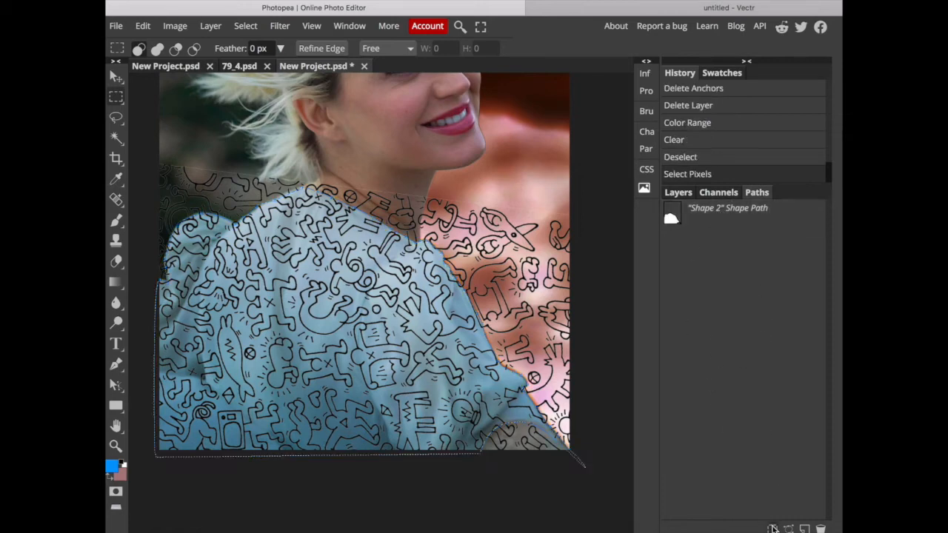
left_click(677, 192)
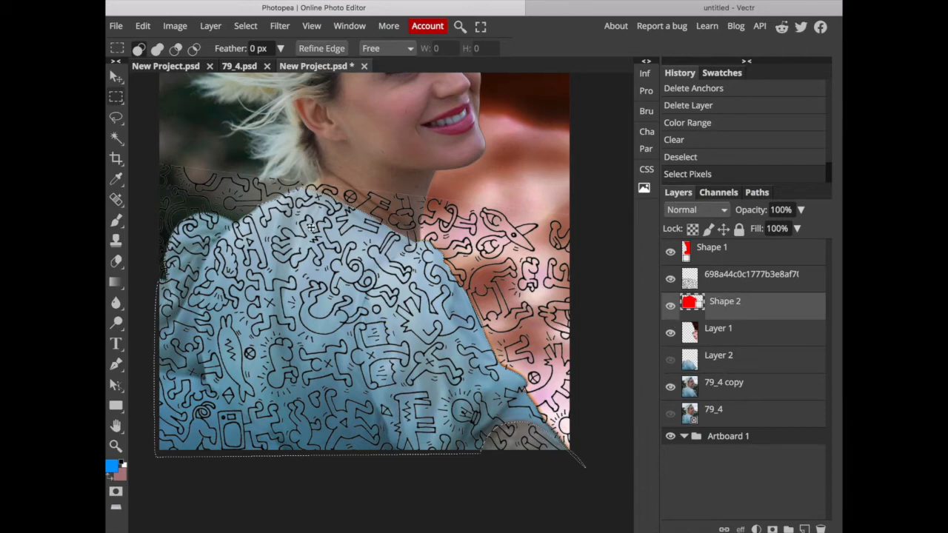
On the doodle pattern layer, invert the dress selection, delete the lines outside the dress, and deselect.
left_click(761, 283)
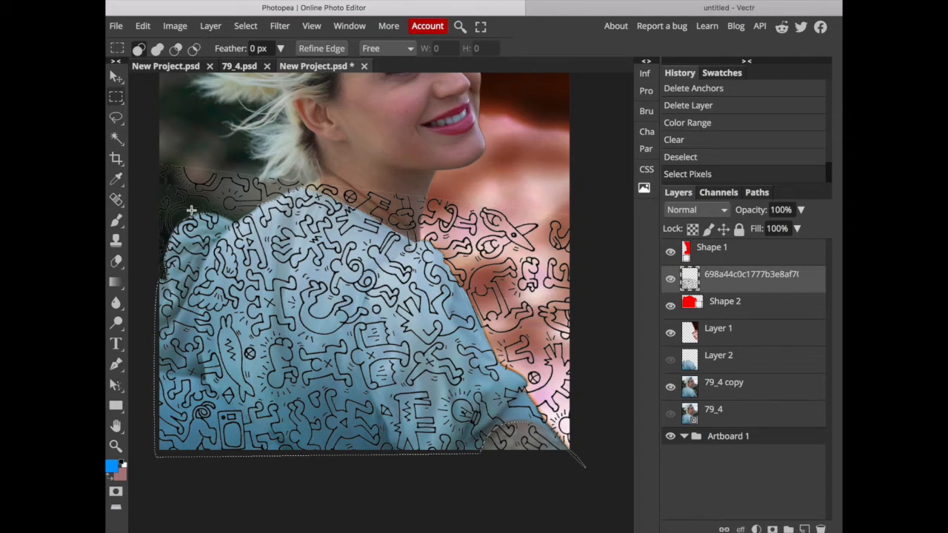
scroll(548, 256, "up", 3)
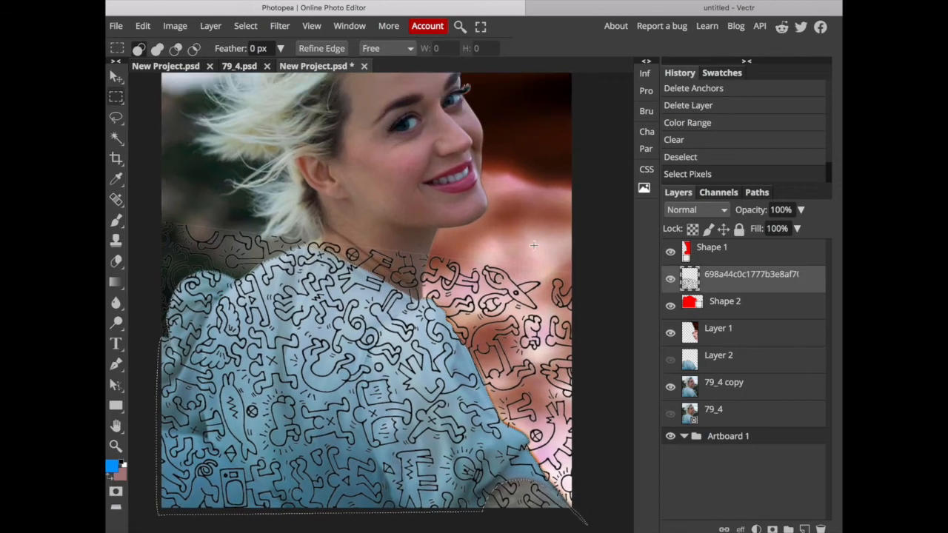
left_click(245, 27)
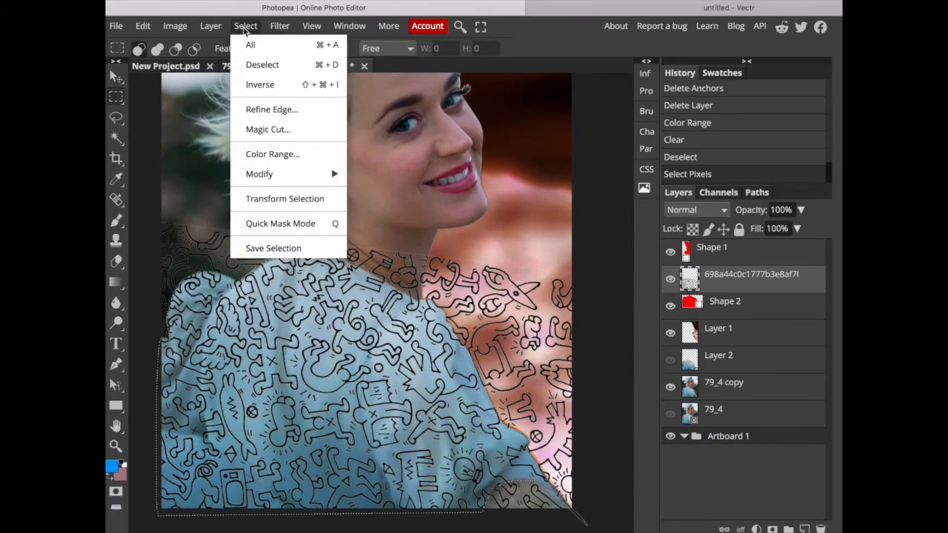
left_click(260, 85)
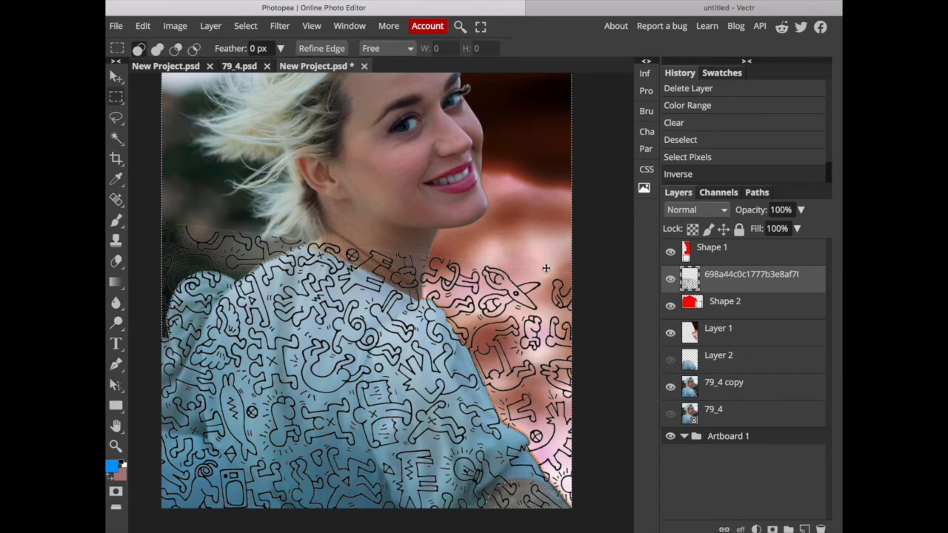
key("Delete")
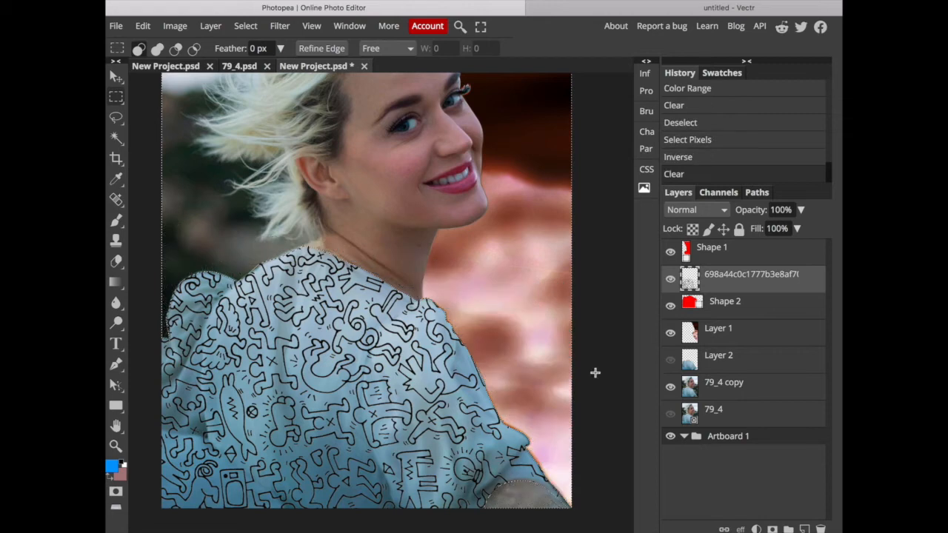
scroll(594, 373, "down", 3)
scroll(594, 372, "left", 1)
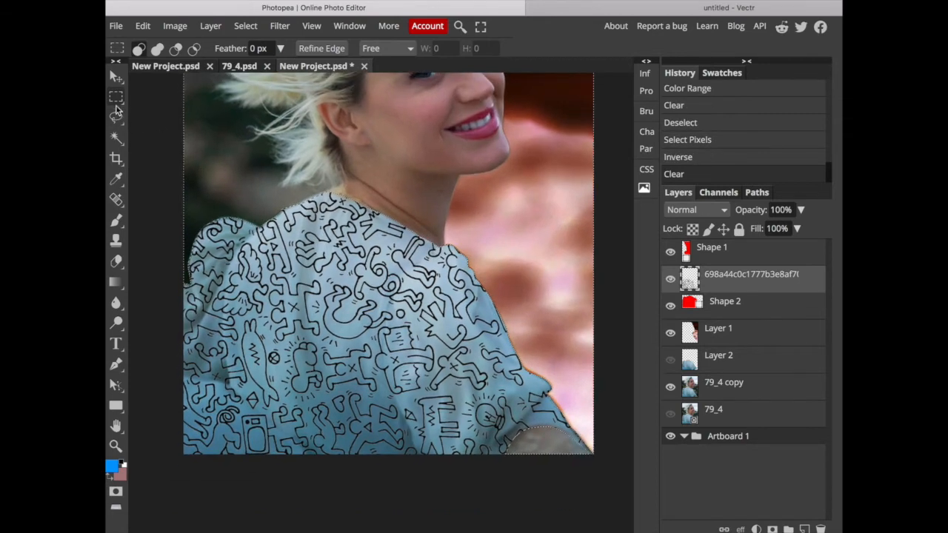
key("ctrl+d")
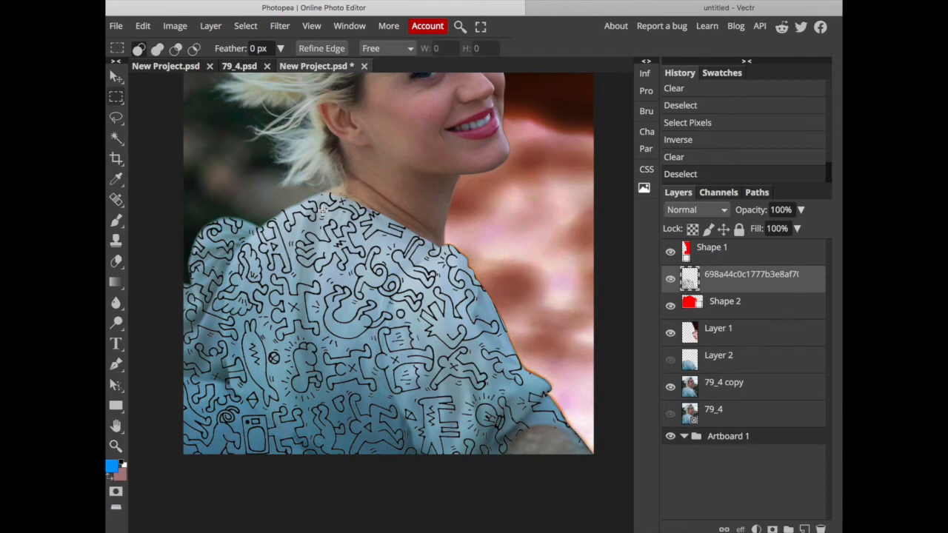
Show Layer 2 instead of 79_4 copy and adjust its brightness to -44 and its contrast to the maximum.
left_click(718, 362)
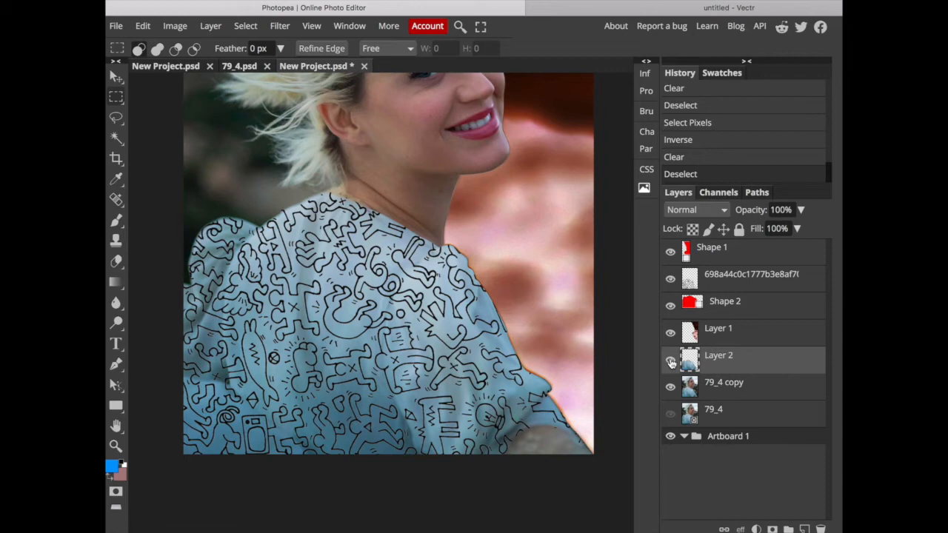
left_click(671, 388)
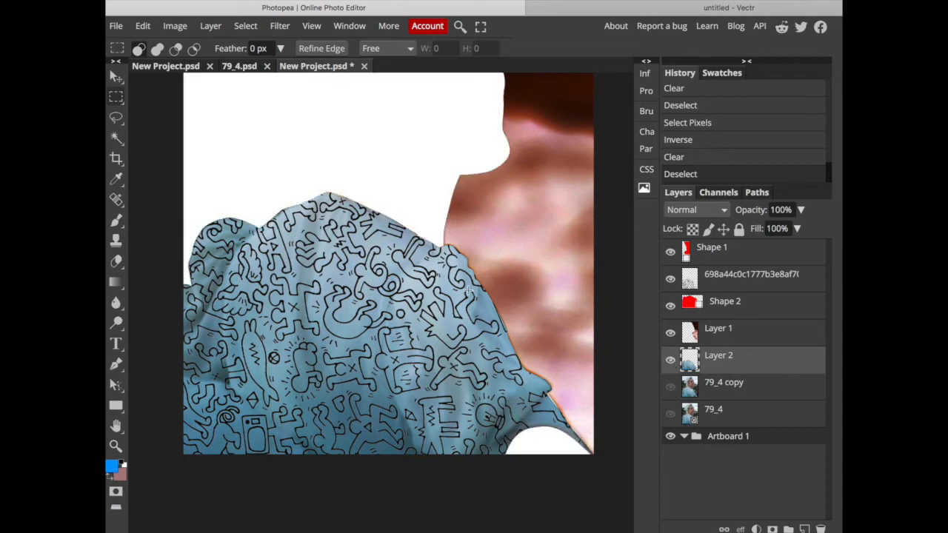
left_click(176, 28)
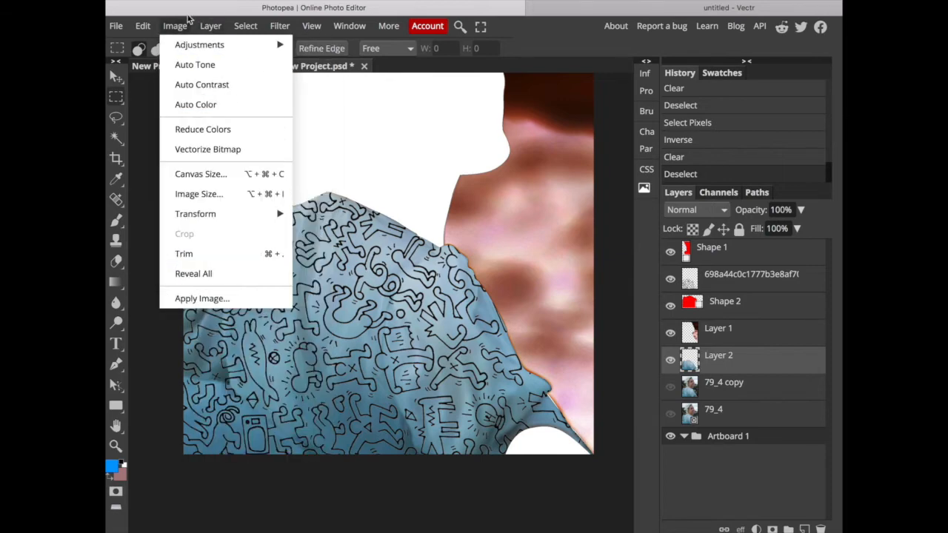
mouse_move(275, 44)
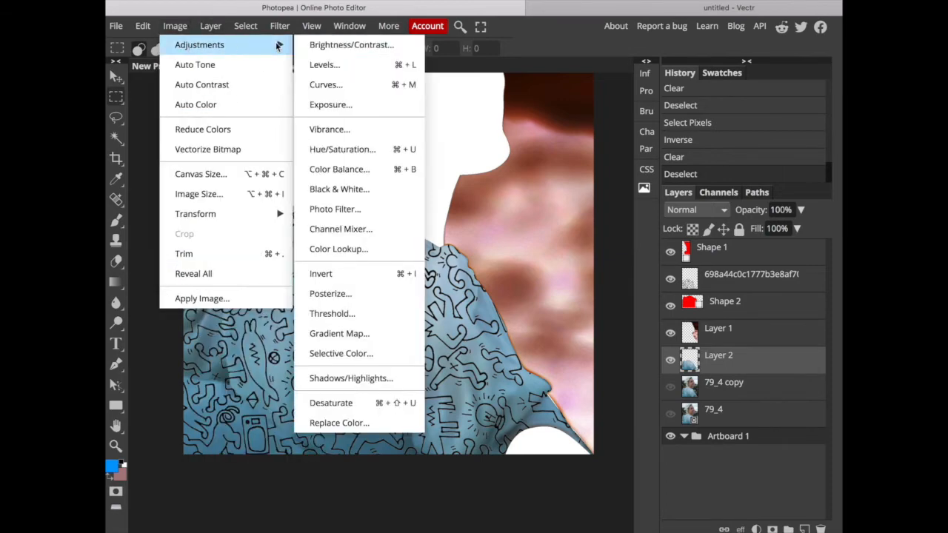
left_click(358, 45)
left_click_drag(303, 205, 372, 202)
left_click_drag(304, 166, 278, 169)
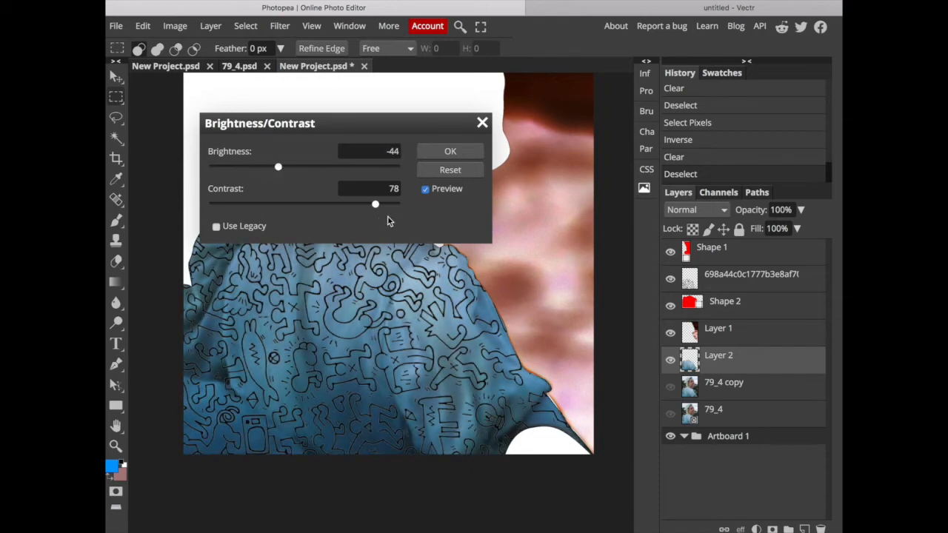
left_click_drag(378, 206, 401, 206)
left_click(447, 153)
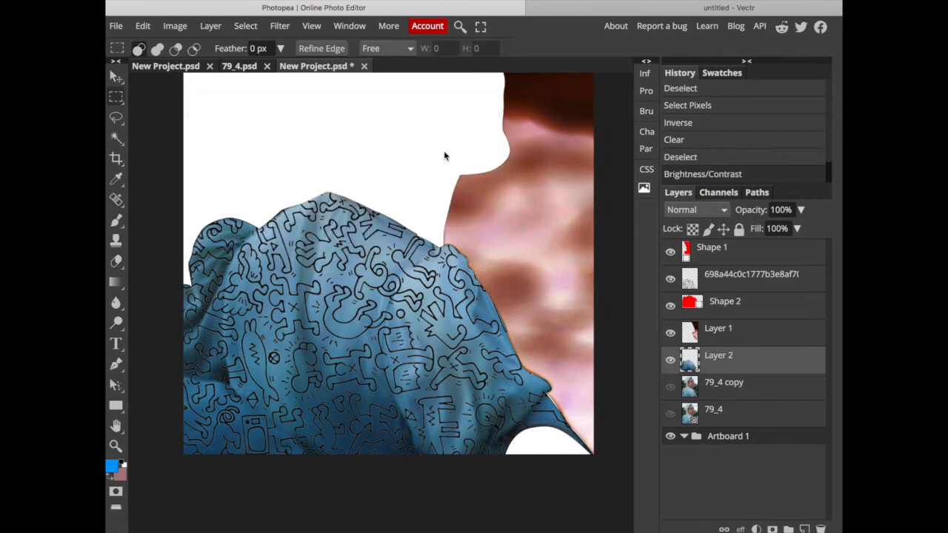
Show the 79_4 copy layer and toggle Layer 1 and Layer 2 off and on to compare the edits with the photo.
left_click(670, 359)
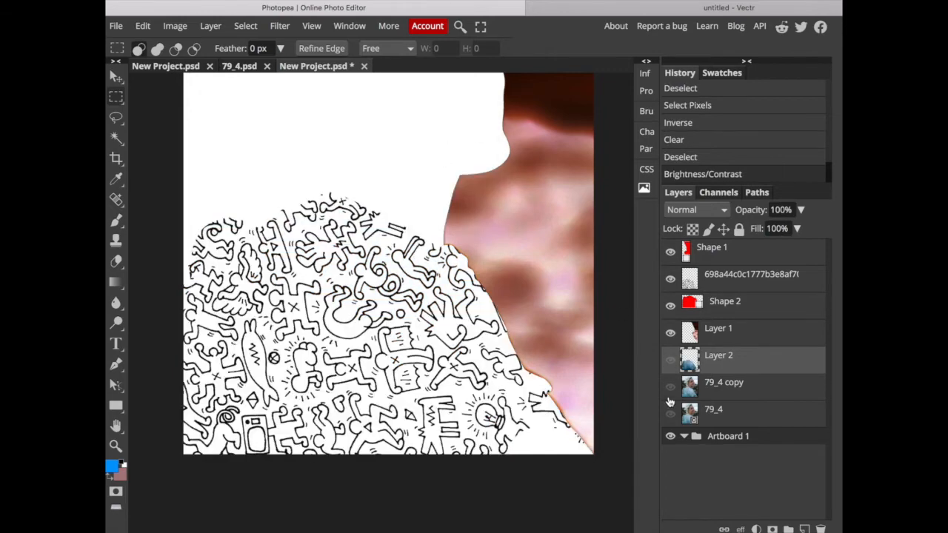
left_click(669, 387)
left_click(670, 334)
left_click(670, 335)
left_click(670, 361)
left_click(670, 361)
left_click(670, 361)
left_click(670, 360)
left_click(670, 360)
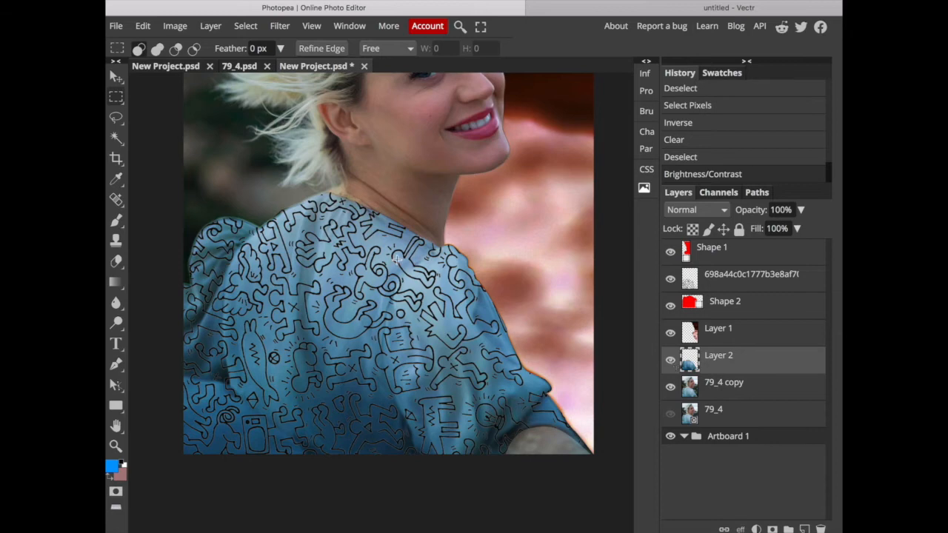
scroll(397, 259, "up", 3)
key("super+minus")
key("super+minus")
key("super+minus")
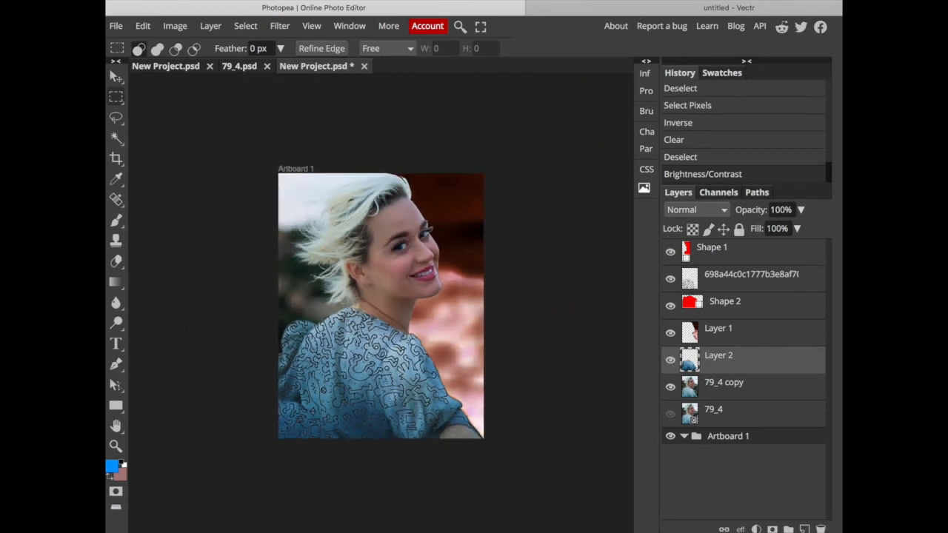
key("super+plus")
key("super+plus")
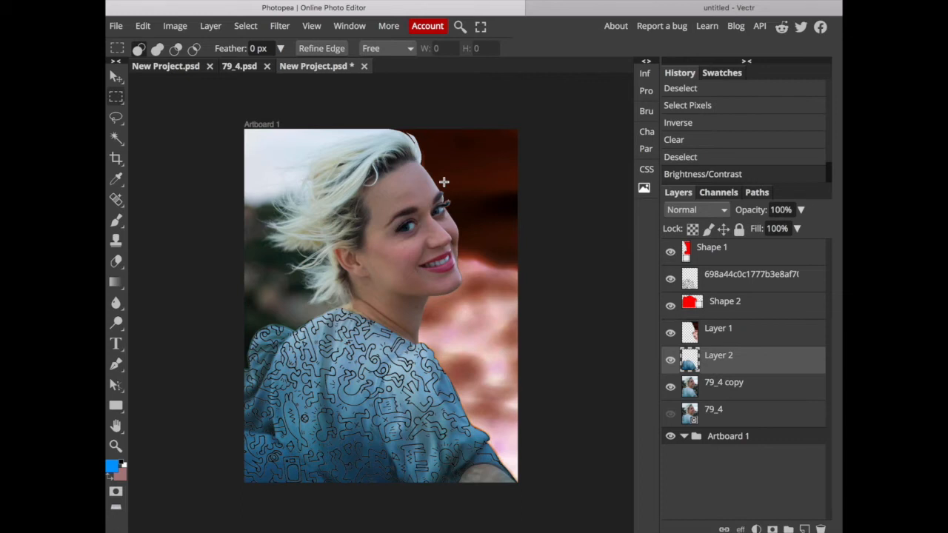
Switch to the blank Vectr document and insert the original photo of the woman.
left_click(650, 9)
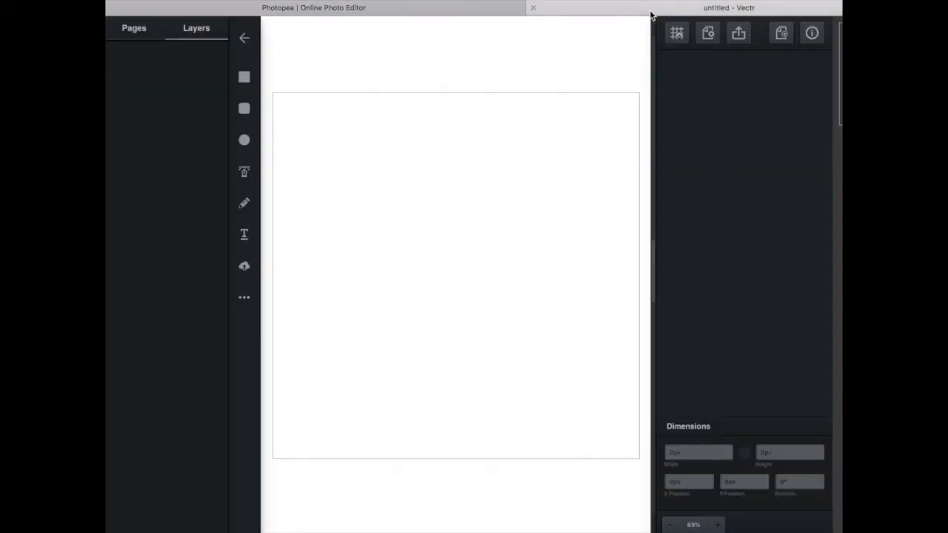
left_click(244, 8)
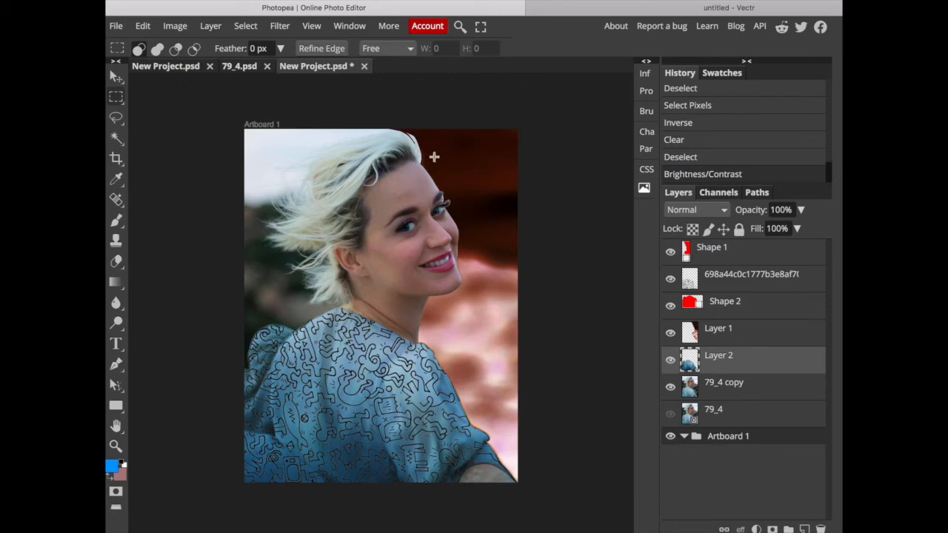
left_click(682, 7)
left_click(363, 10)
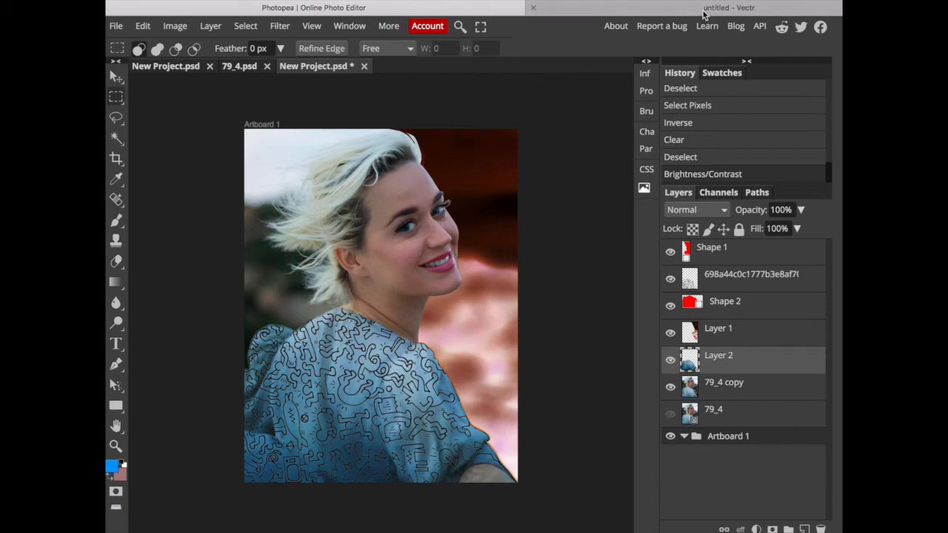
left_click(601, 14)
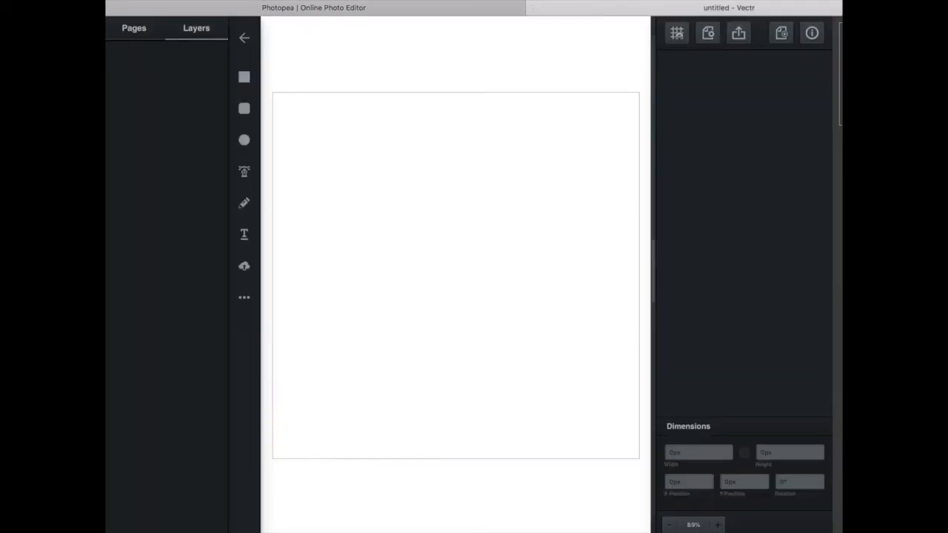
key("ctrl+v")
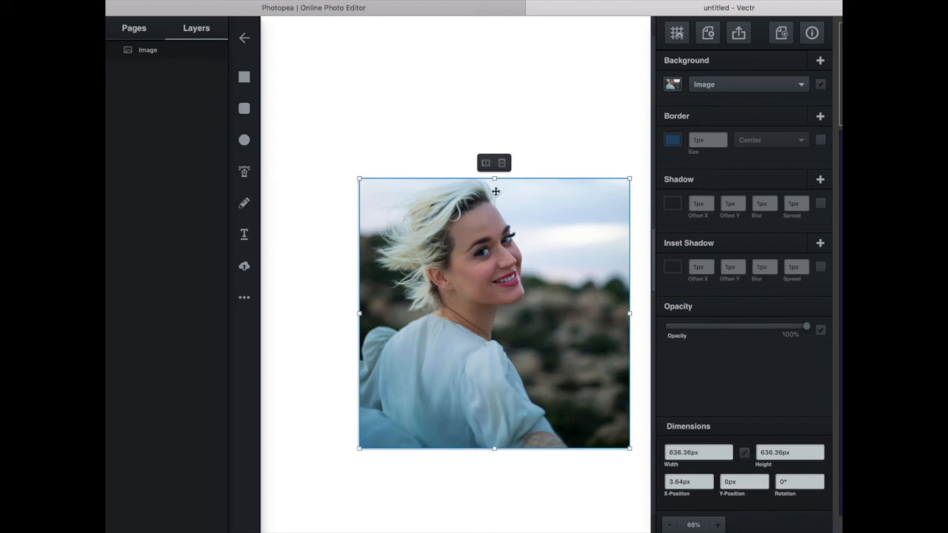
Start a Pen tool path at the peak of the upper lip and trace along the lip to slightly beyond the mouth corner.
scroll(495, 192, "up", 5)
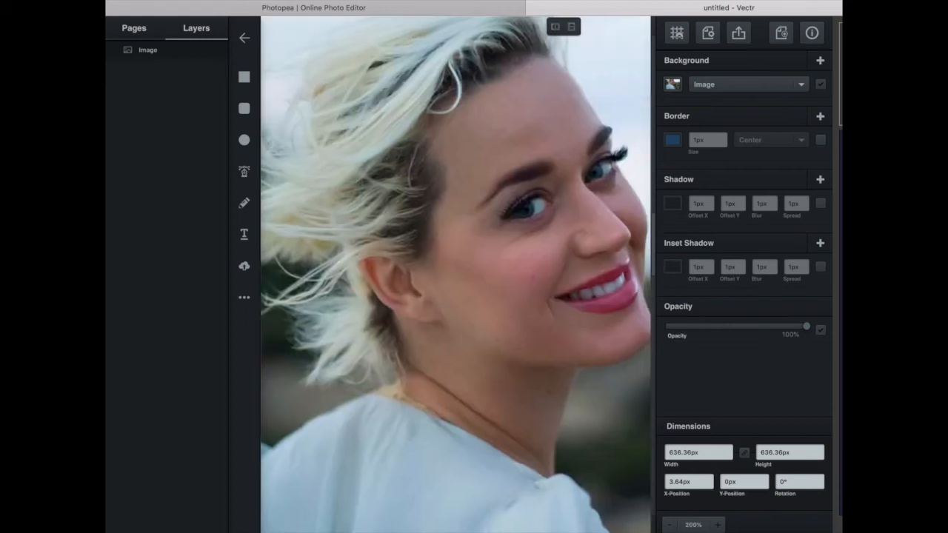
scroll(455, 274, "right", 2)
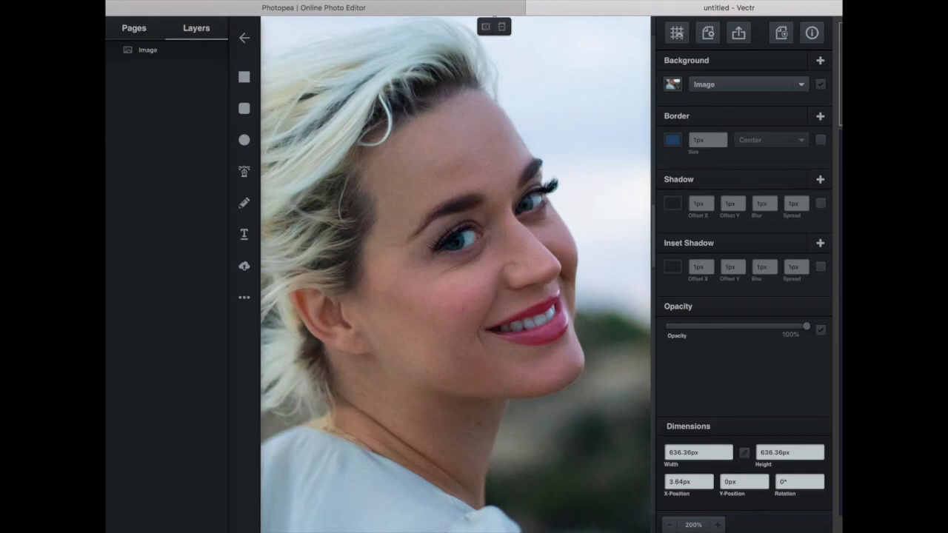
left_click(244, 172)
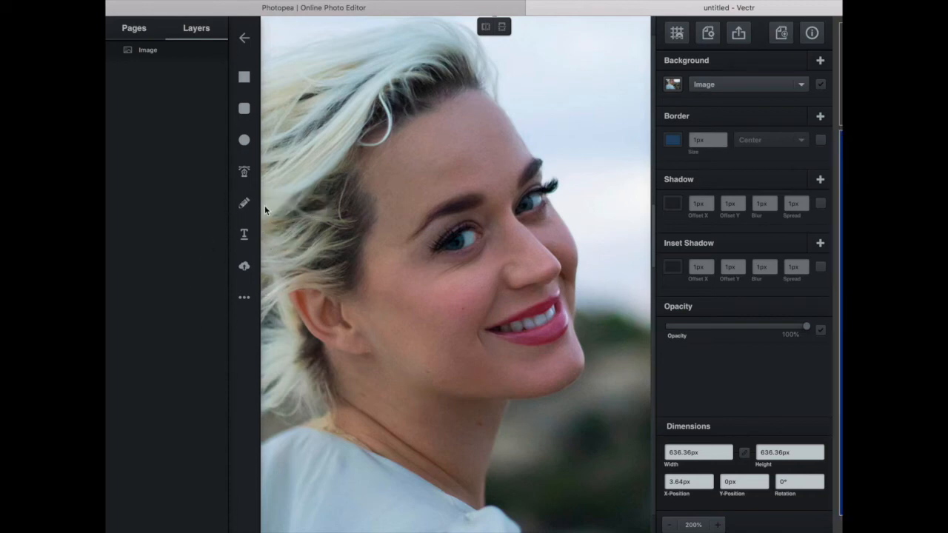
left_click(244, 172)
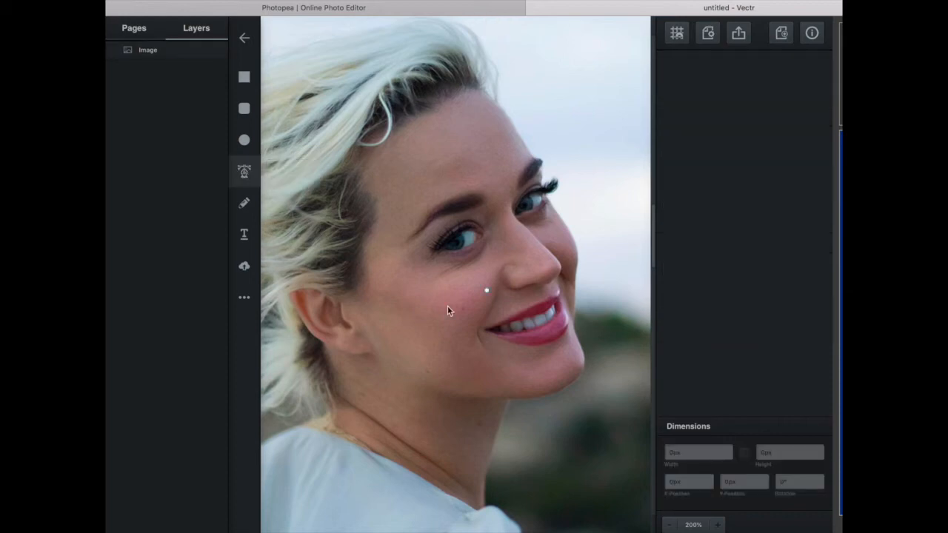
left_click(546, 305)
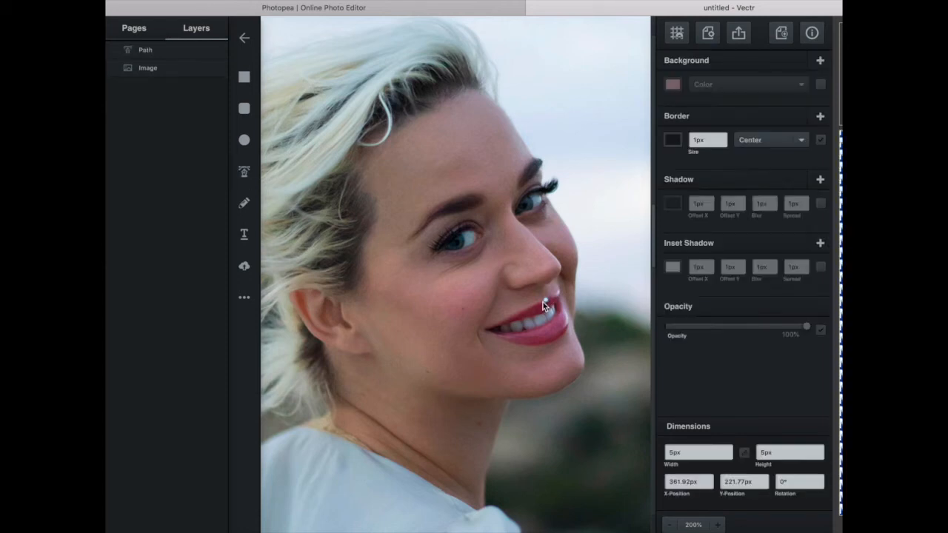
left_click(542, 307)
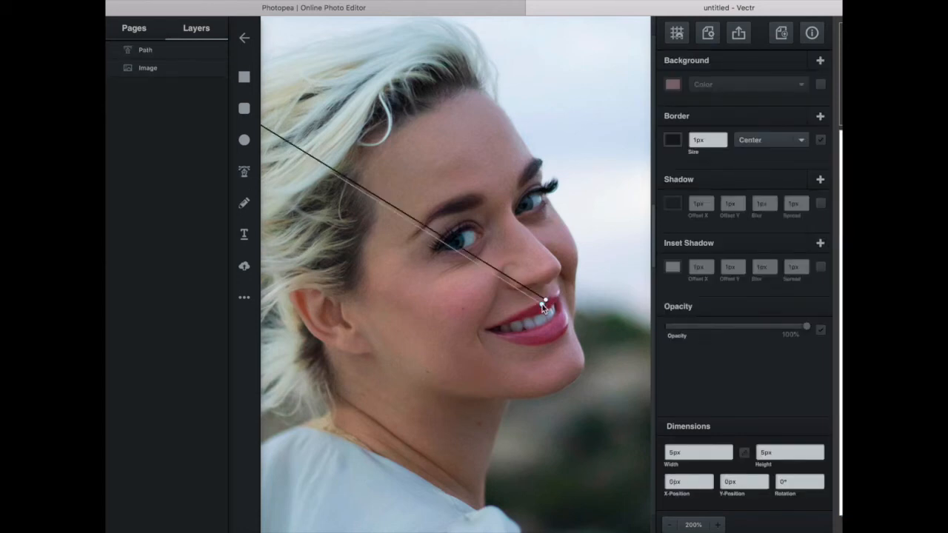
key("super+z")
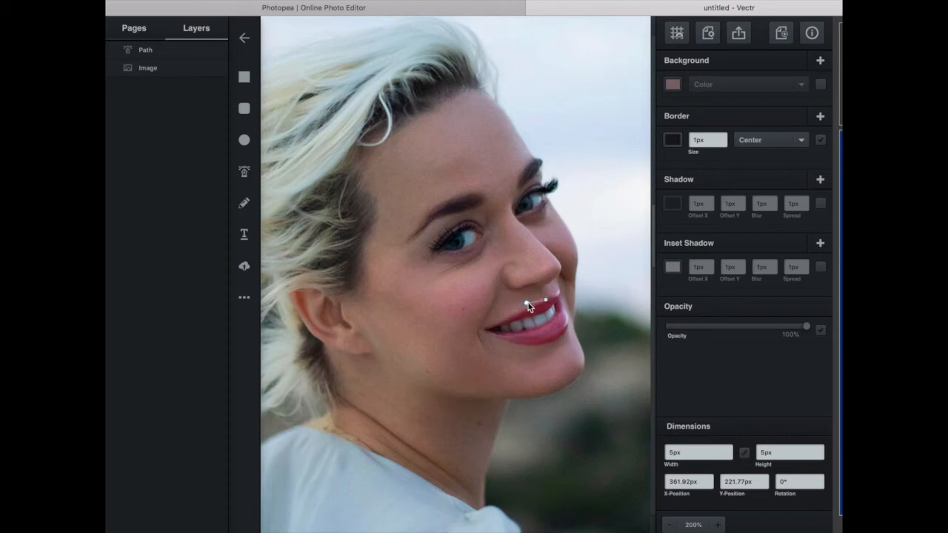
left_click(534, 308)
left_click(528, 309)
left_click(504, 319)
left_click(467, 329)
left_click_drag(459, 331, 453, 331)
Continue the path in a curve below the lower lip and close it at the upper lip, about 85 by 46 px overall.
left_click_drag(519, 357, 569, 325)
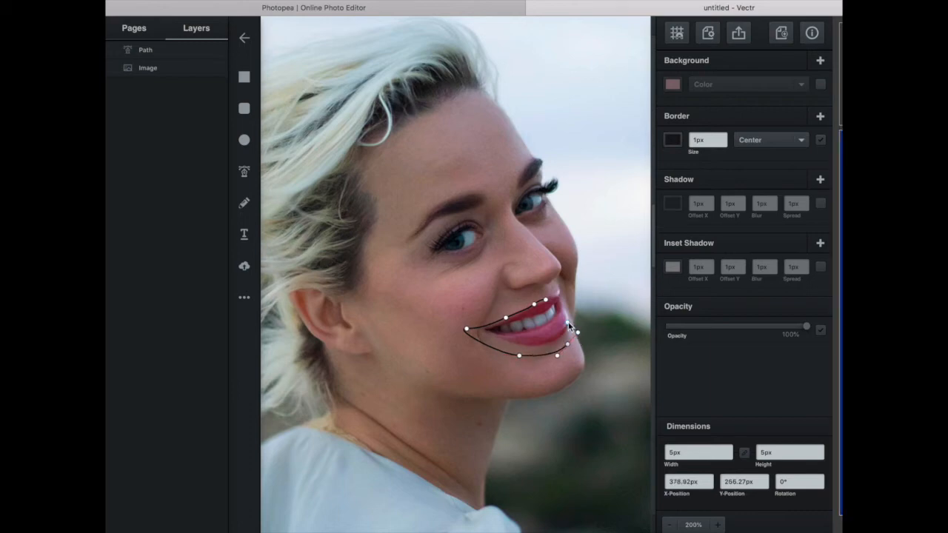
left_click(572, 321)
left_click(559, 300)
key("super+equal")
key("super+equal")
key("super+equal")
scroll(508, 379, "right", 3)
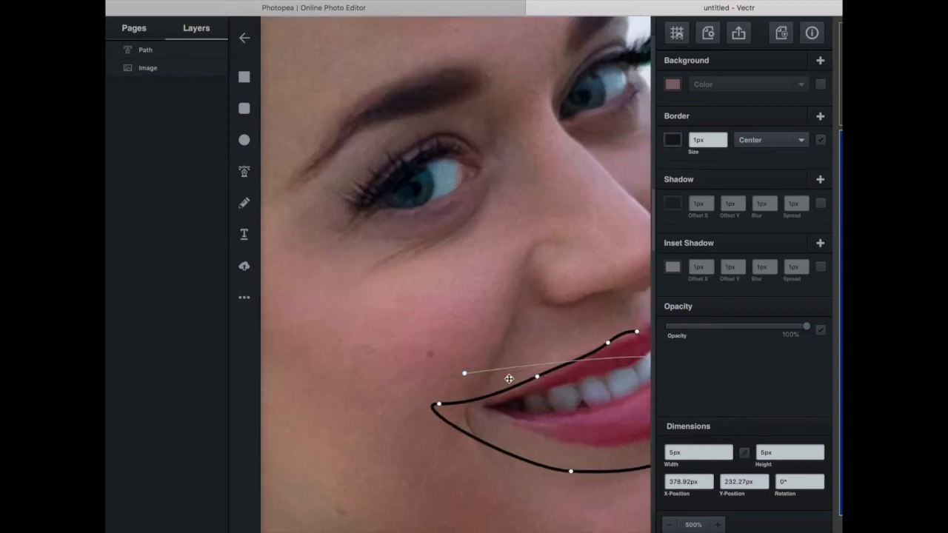
scroll(470, 379, "right", 1)
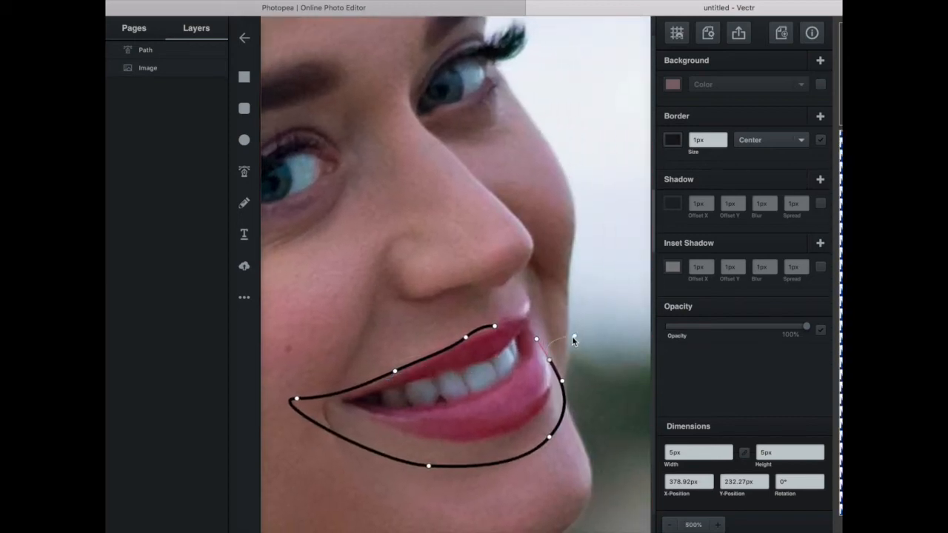
left_click(530, 326)
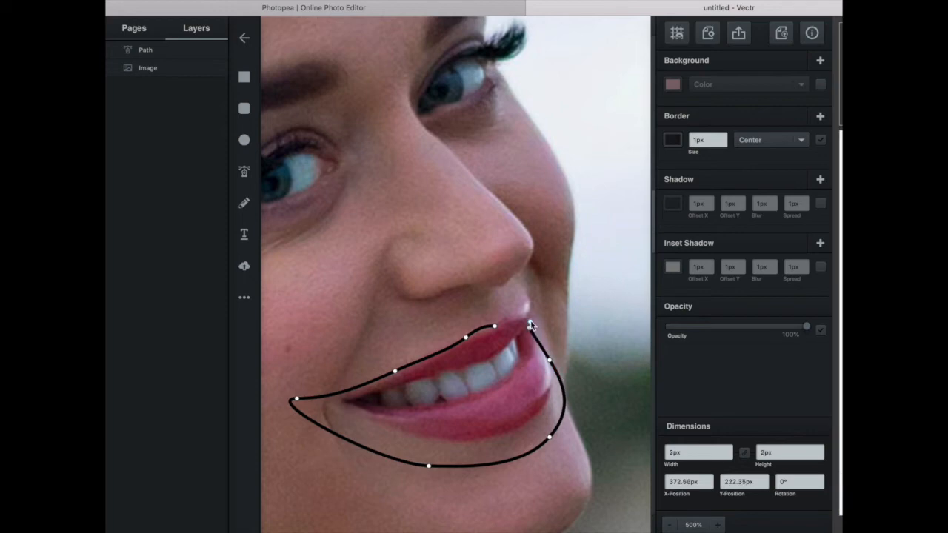
left_click_drag(530, 318, 494, 328)
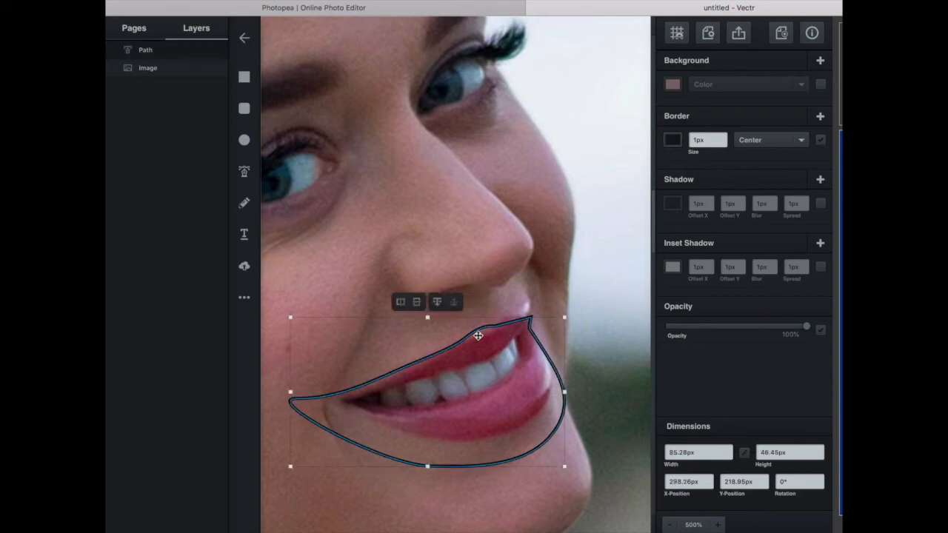
Edit the mouth outline's anchor points and add one to form the dip and peak of the upper lip.
double_click(486, 328)
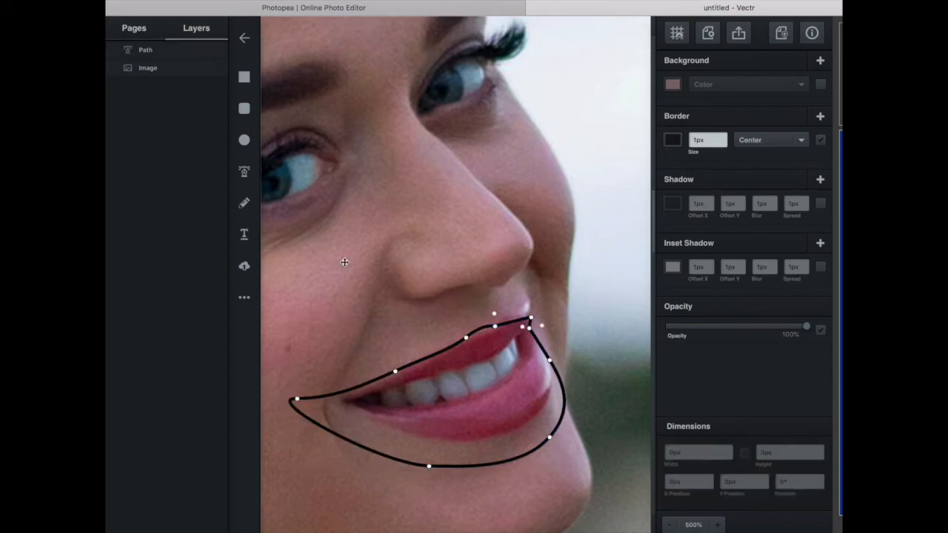
left_click(495, 327)
left_click_drag(496, 327, 516, 317)
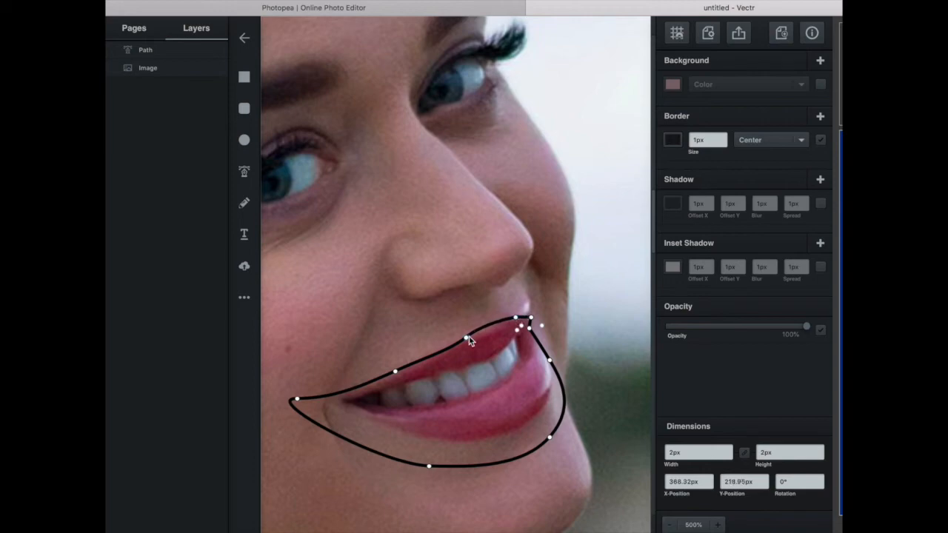
left_click(459, 343)
left_click(486, 330)
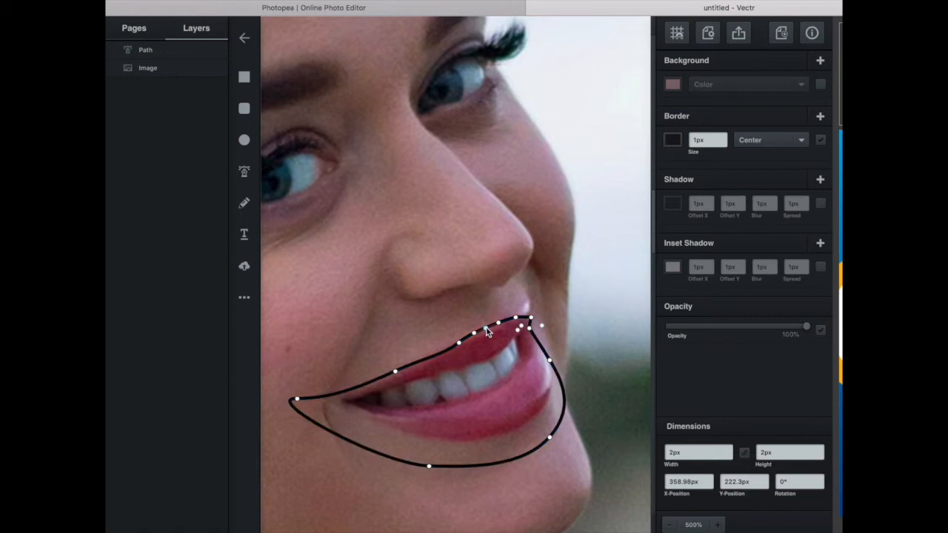
left_click_drag(489, 330, 491, 333)
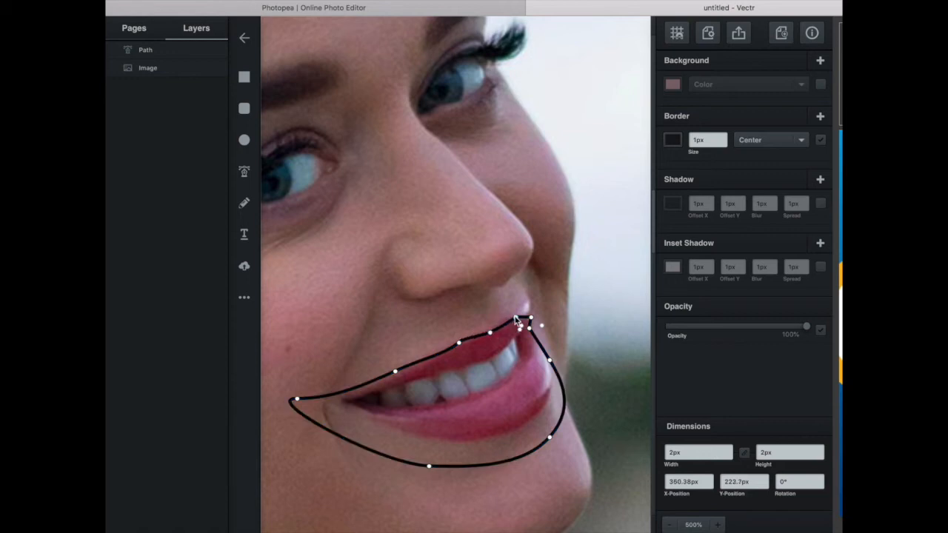
left_click(507, 317)
Draw a closed tongue shape about 74 by 54 px with the Pen tool, hanging from the teeth down past the chin.
left_click(246, 176)
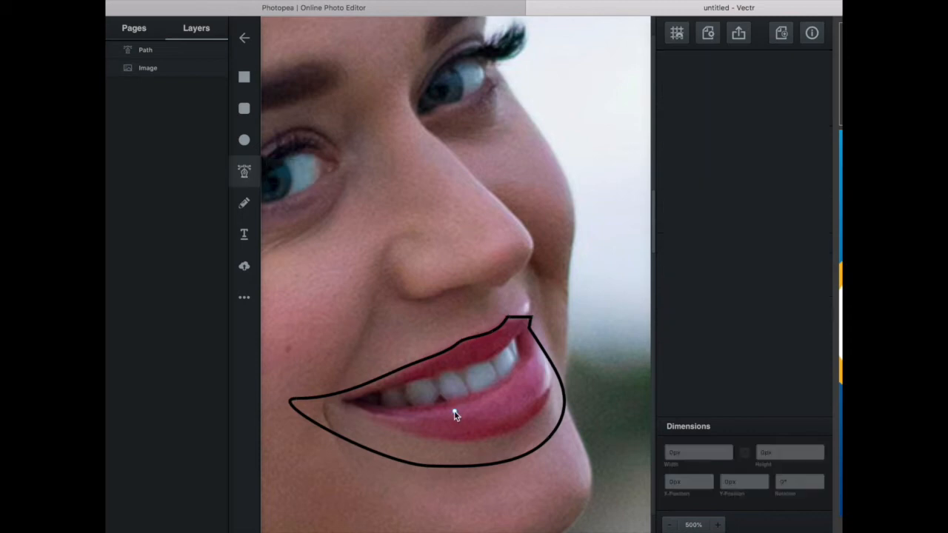
left_click(404, 408)
left_click_drag(498, 421, 533, 459)
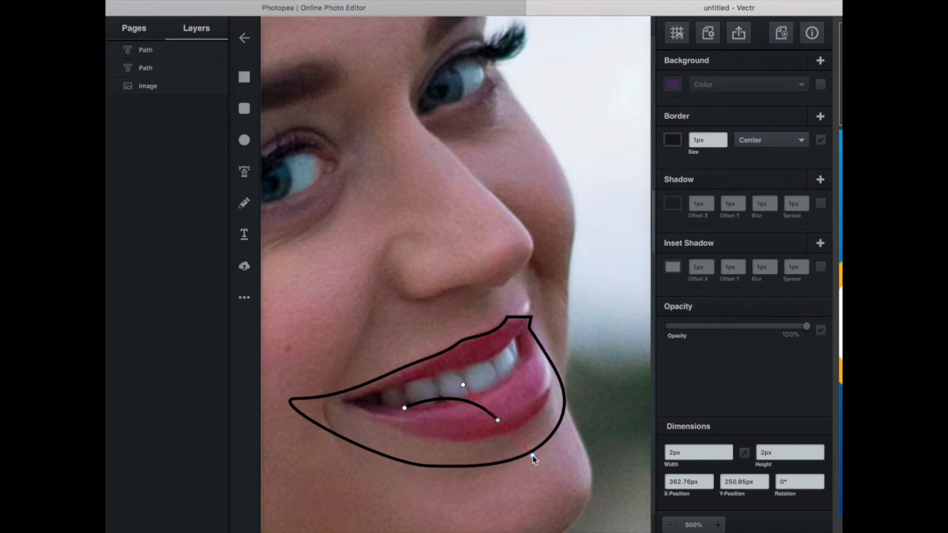
left_click_drag(545, 514, 624, 454)
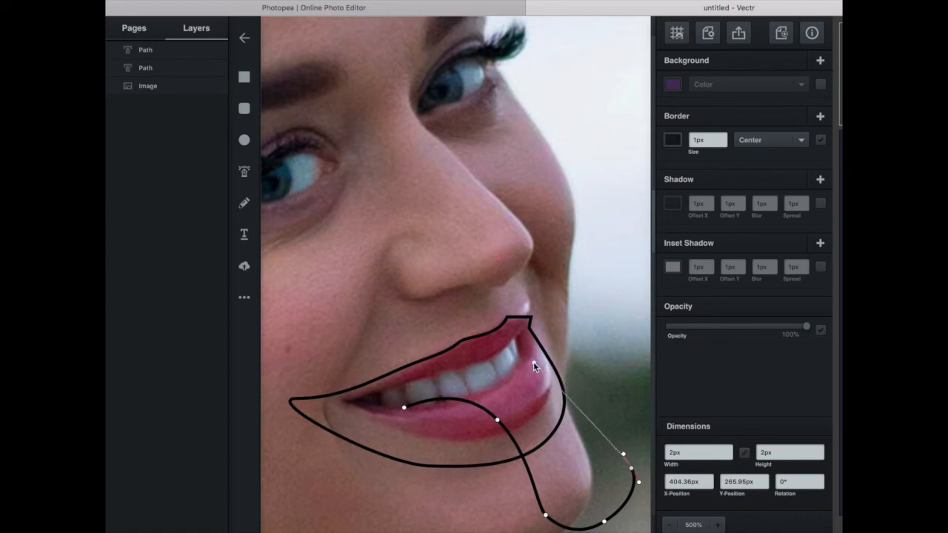
left_click_drag(561, 368, 448, 383)
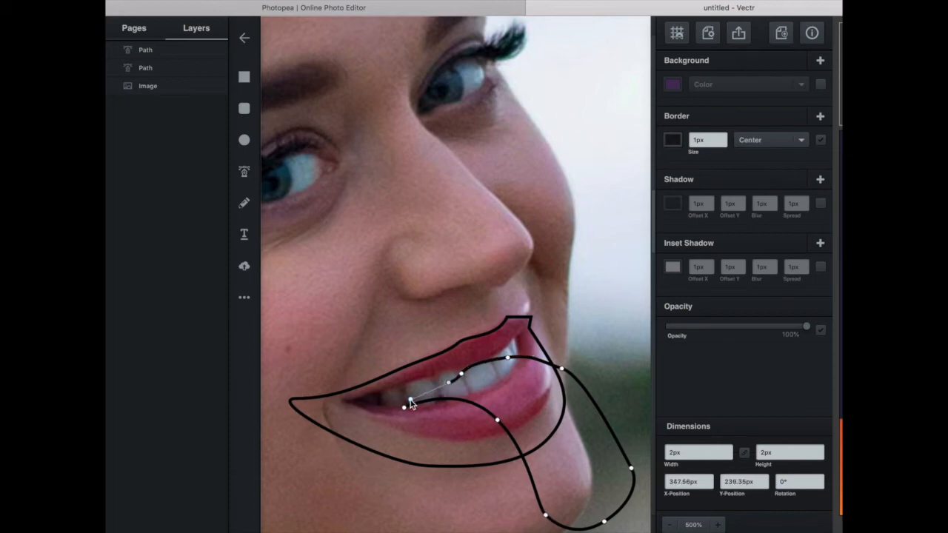
left_click_drag(398, 407, 400, 412)
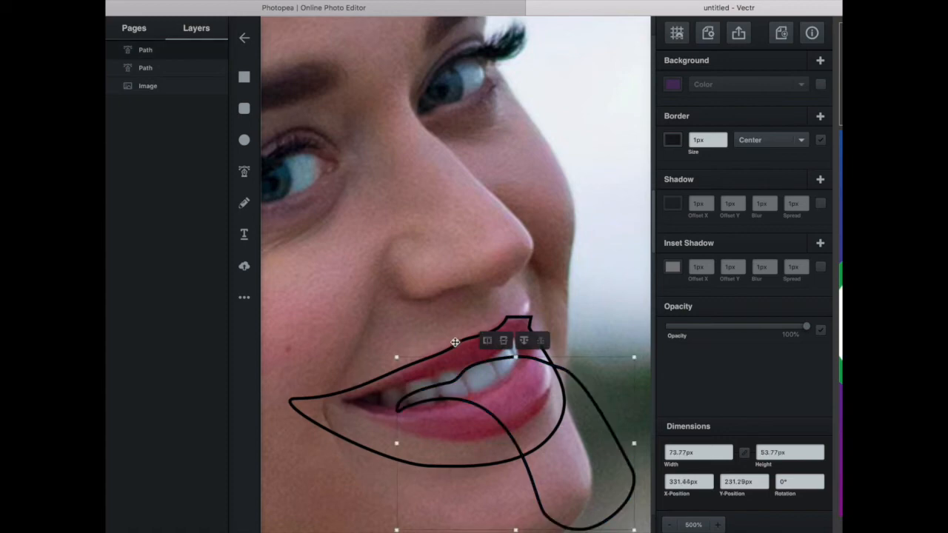
Move the anchor points on the outer side and tip of the tongue inward to narrow it.
double_click(586, 388)
left_click(564, 373)
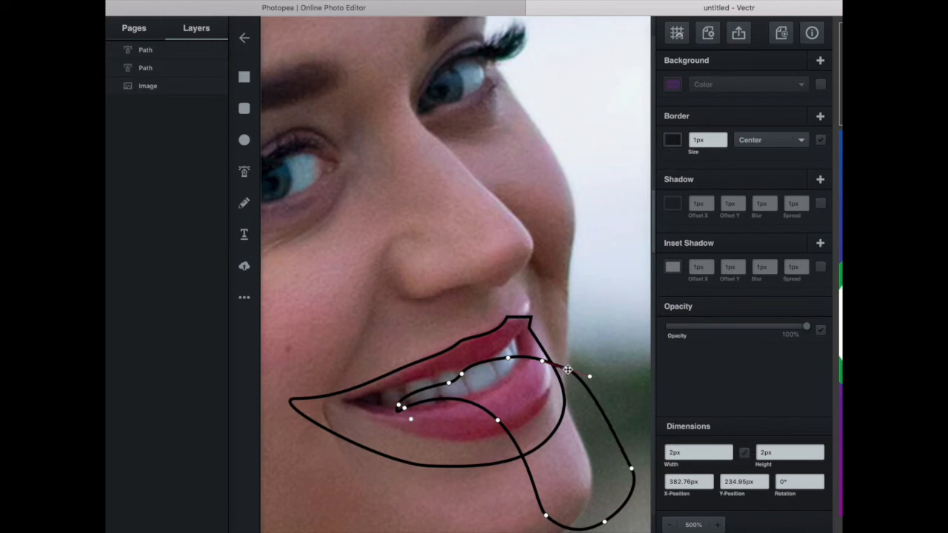
left_click(565, 371)
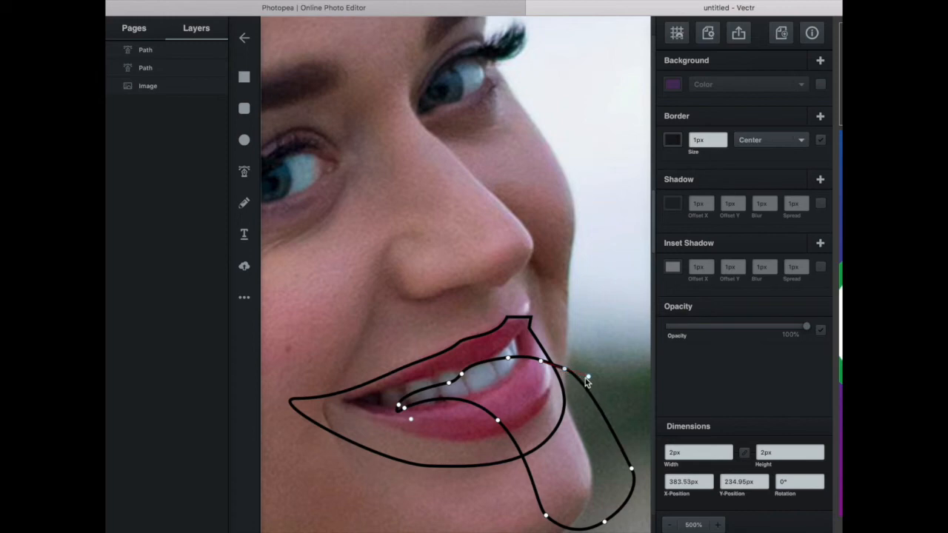
left_click_drag(587, 378, 571, 375)
left_click_drag(631, 468, 618, 468)
left_click_drag(605, 524, 597, 519)
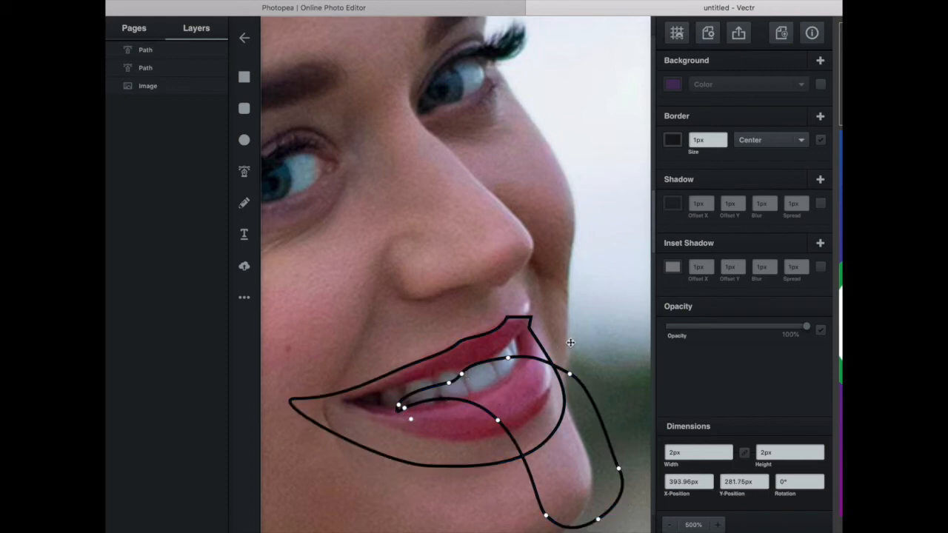
Draw an open curved centre line along the tongue with the Pen tool, from the teeth down to just above the tip.
left_click(245, 171)
left_click(447, 290)
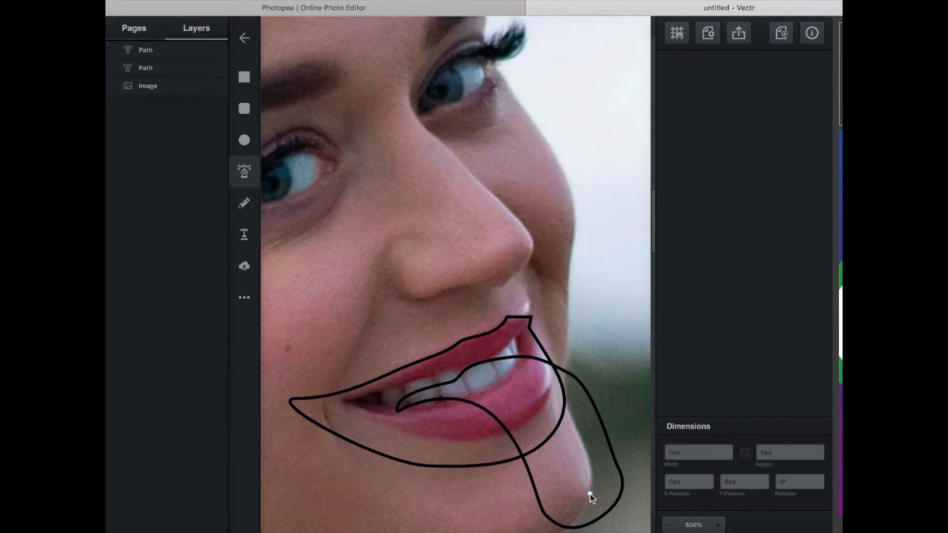
left_click(454, 382)
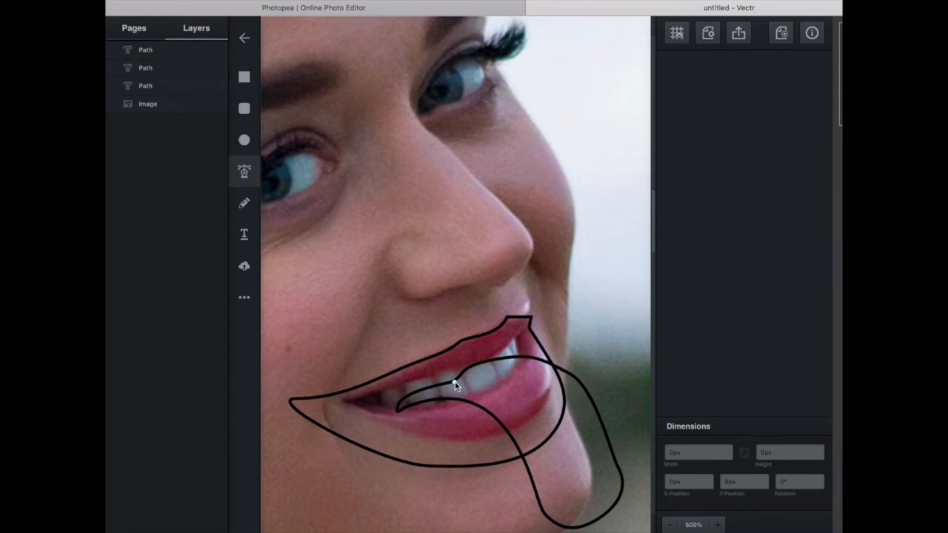
left_click_drag(540, 399, 565, 440)
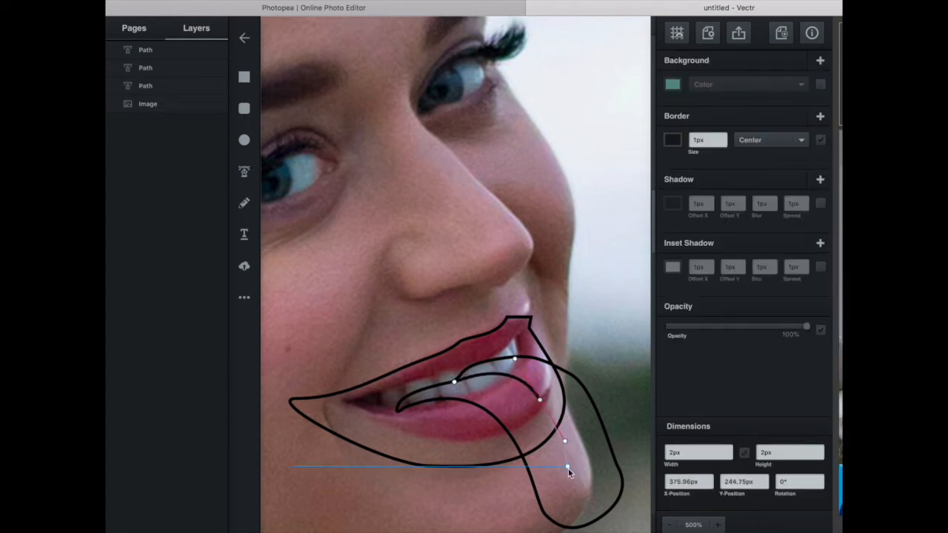
left_click_drag(581, 488, 579, 503)
left_click(591, 508)
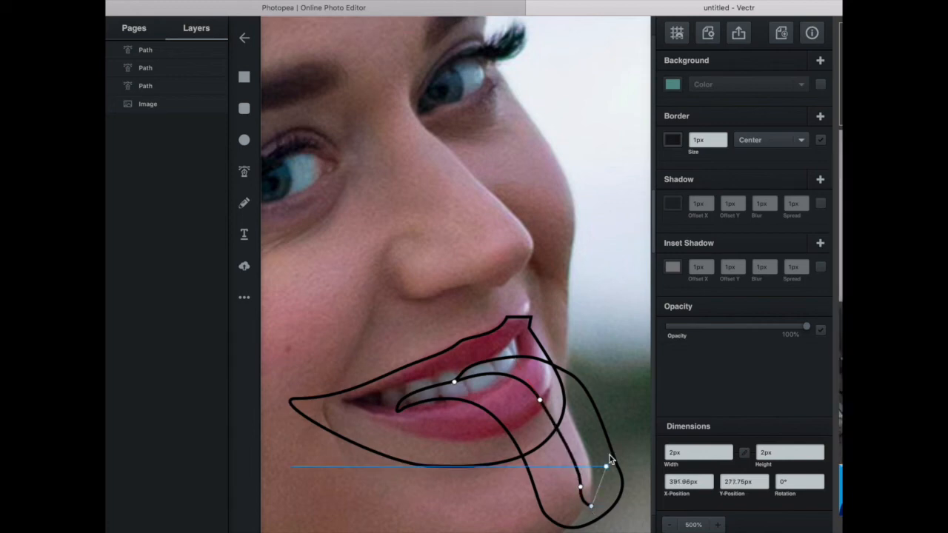
left_click(247, 83)
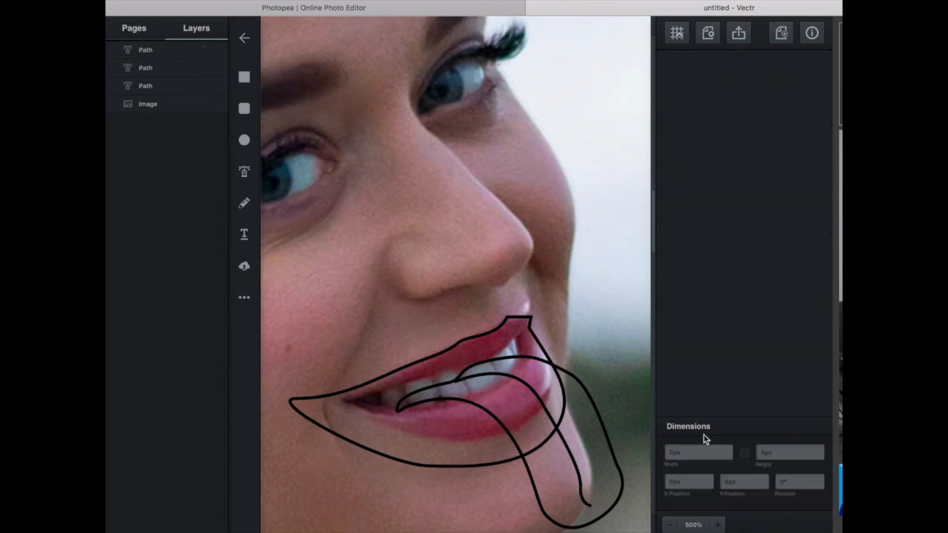
Add an anchor point to the tongue's centre line just past its start at the teeth.
left_click(465, 381)
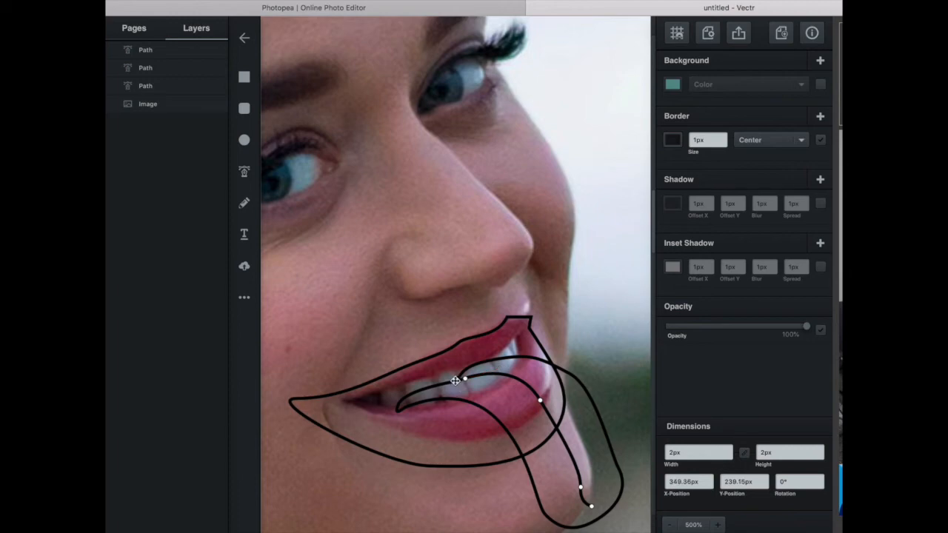
left_click(542, 295)
key("r")
left_click(362, 151)
Fill the mouth shape with dark red #a40b0e.
left_click(419, 365)
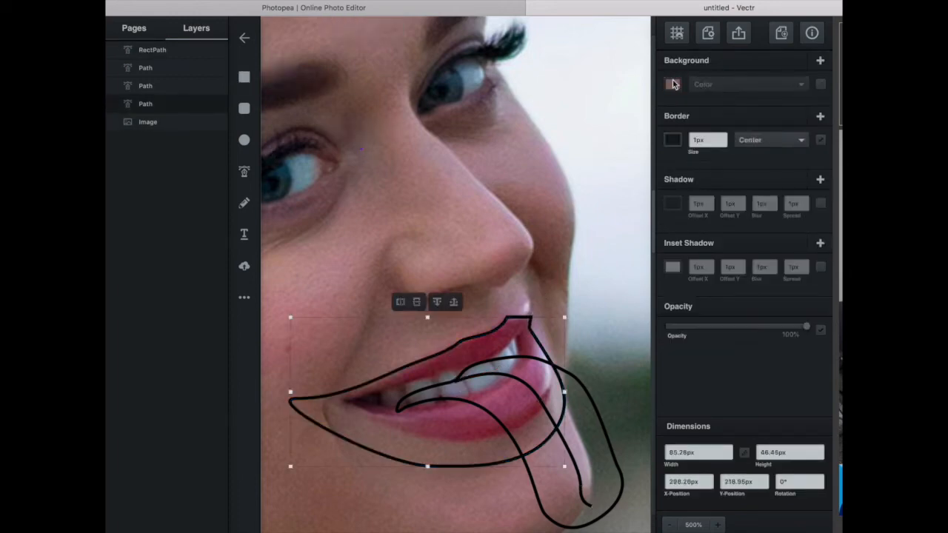
left_click(673, 84)
left_click(624, 67)
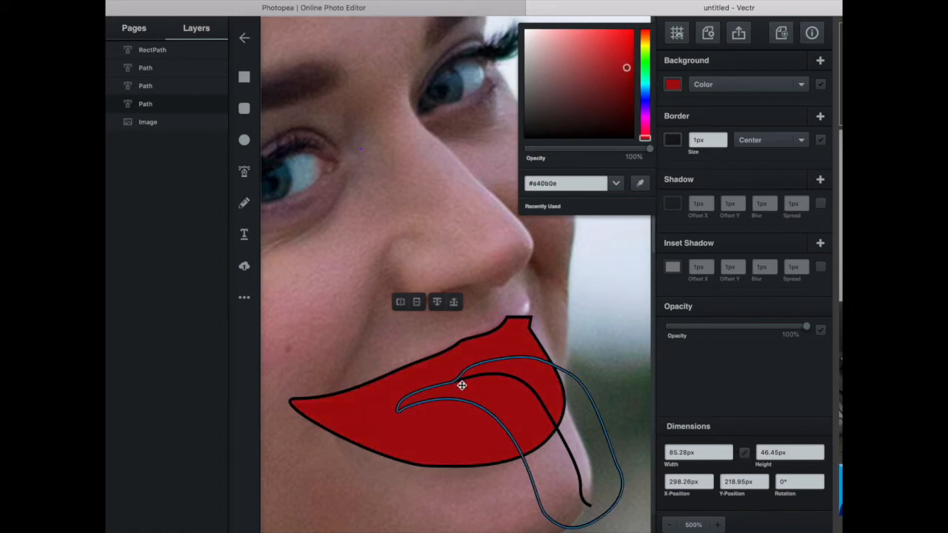
Fill the tongue shape with a muted purplish pink.
left_click(494, 363)
left_click(672, 84)
left_click_drag(646, 121, 645, 132)
left_click(580, 71)
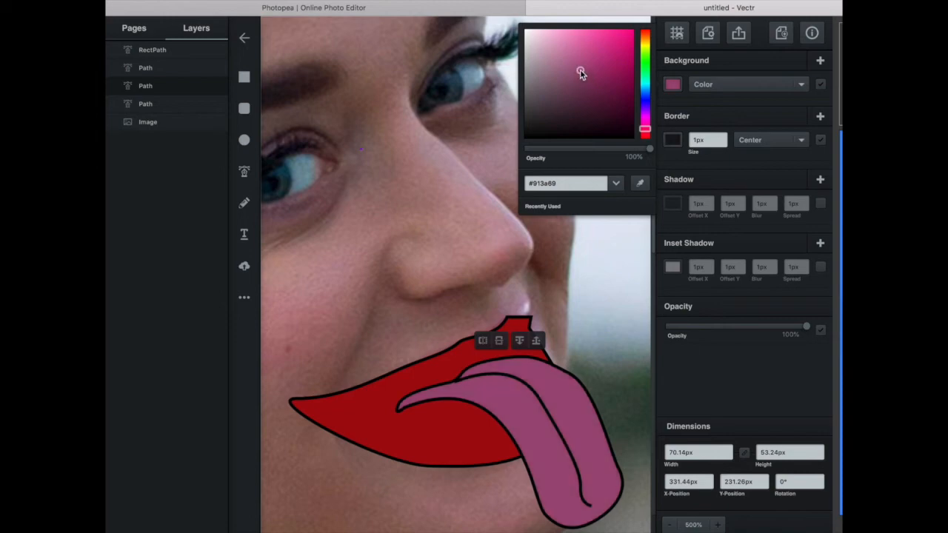
left_click(677, 106)
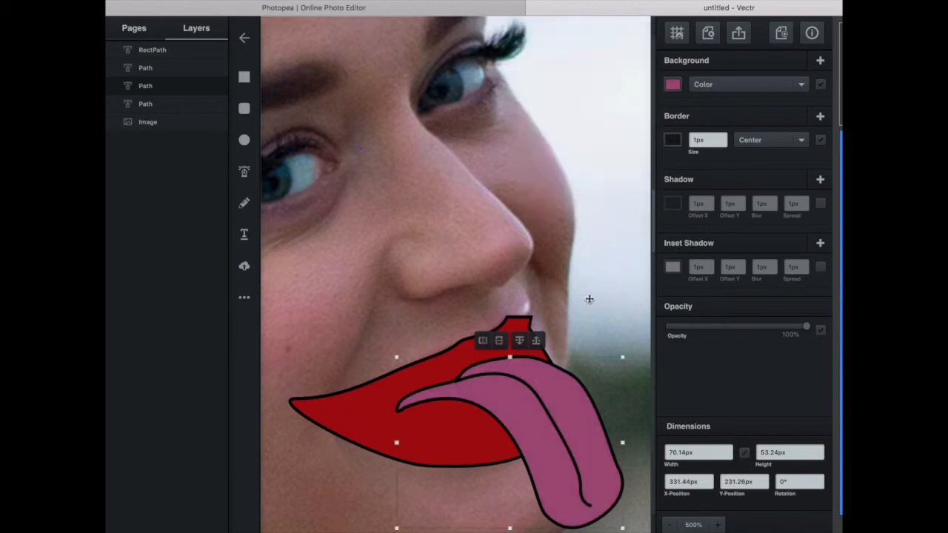
left_click(531, 386)
left_click(748, 140)
left_click(764, 179)
left_click(456, 362)
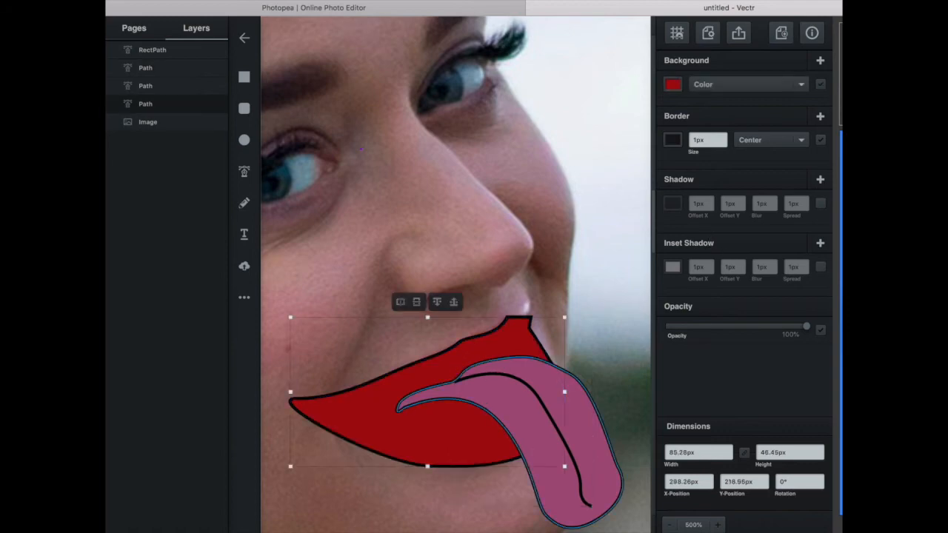
Open the tongue's centre line for anchor editing around its start near the teeth.
scroll(462, 371, "up", 3)
left_click(472, 360)
double_click(459, 372)
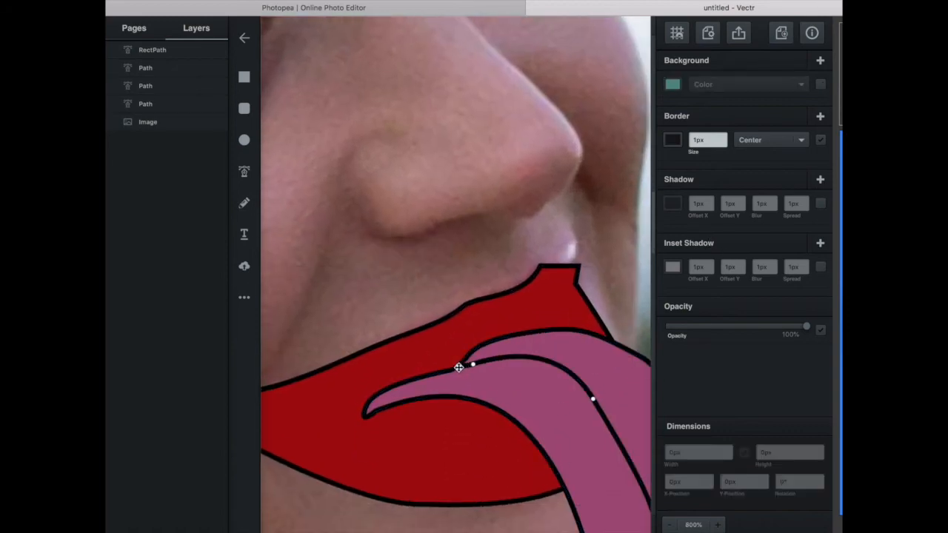
left_click(495, 258)
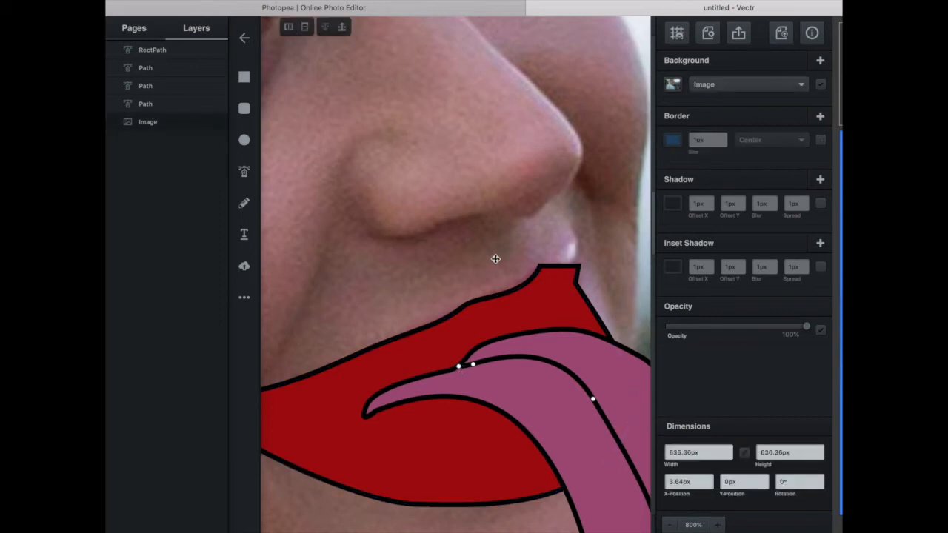
left_click(244, 74)
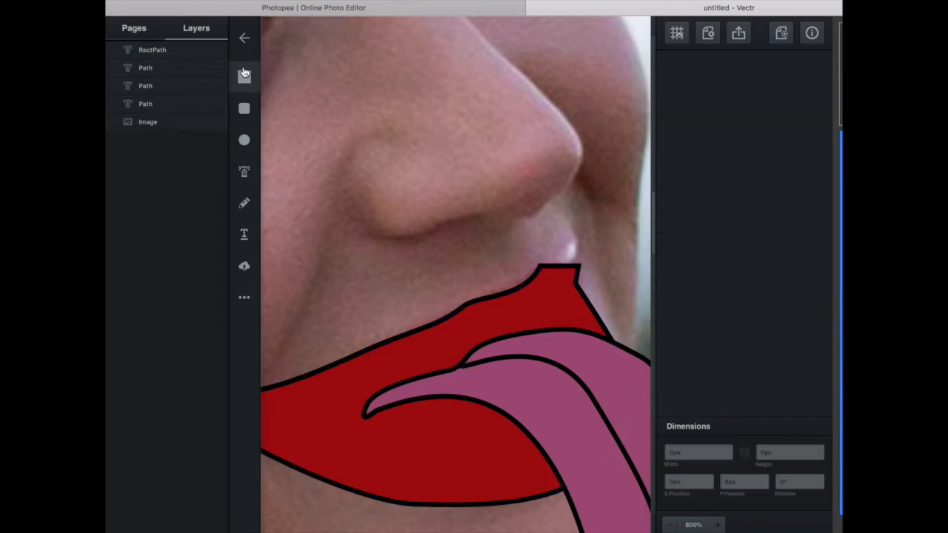
scroll(451, 197, "down", 3)
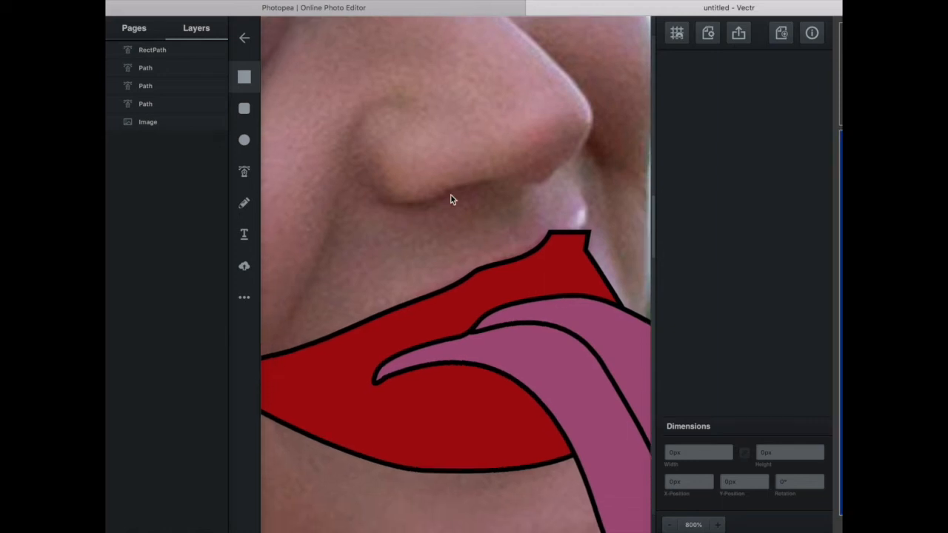
left_click(477, 319)
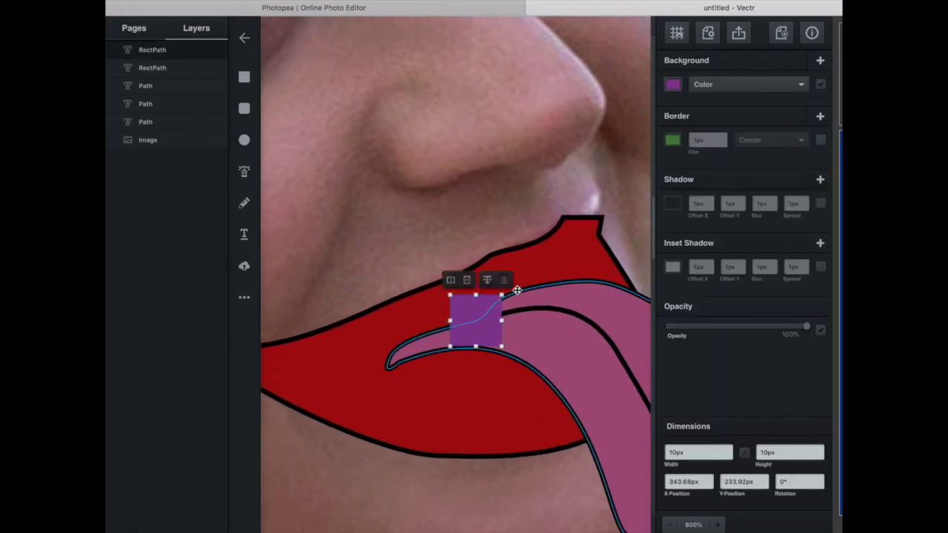
key("Delete")
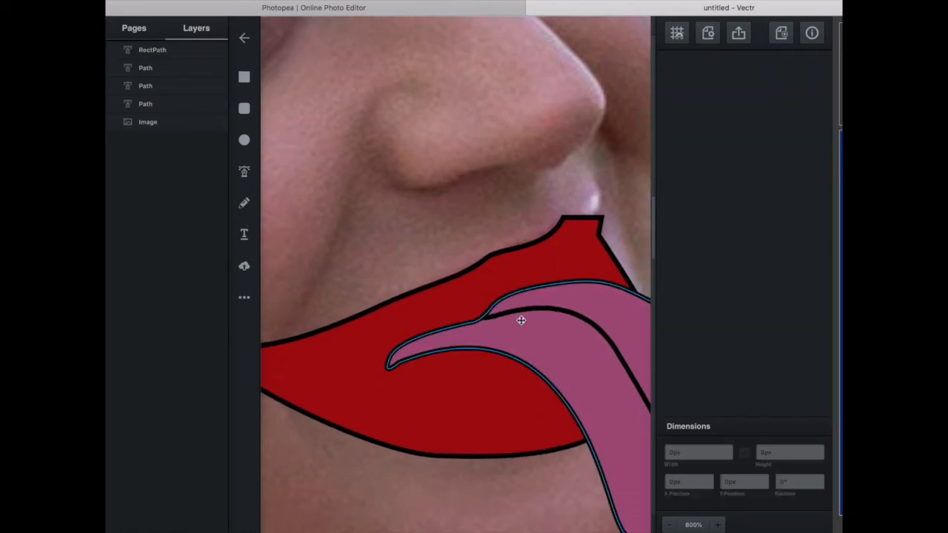
Adjust the tongue outline's anchor points on its upper edge so it flows smoothly into the start of the centre line.
left_click(472, 329)
left_click(466, 325)
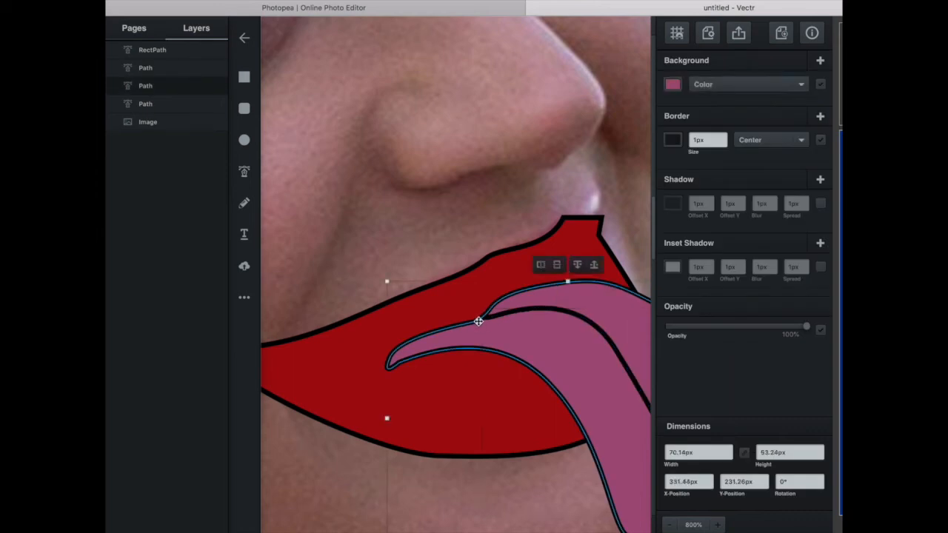
double_click(469, 325)
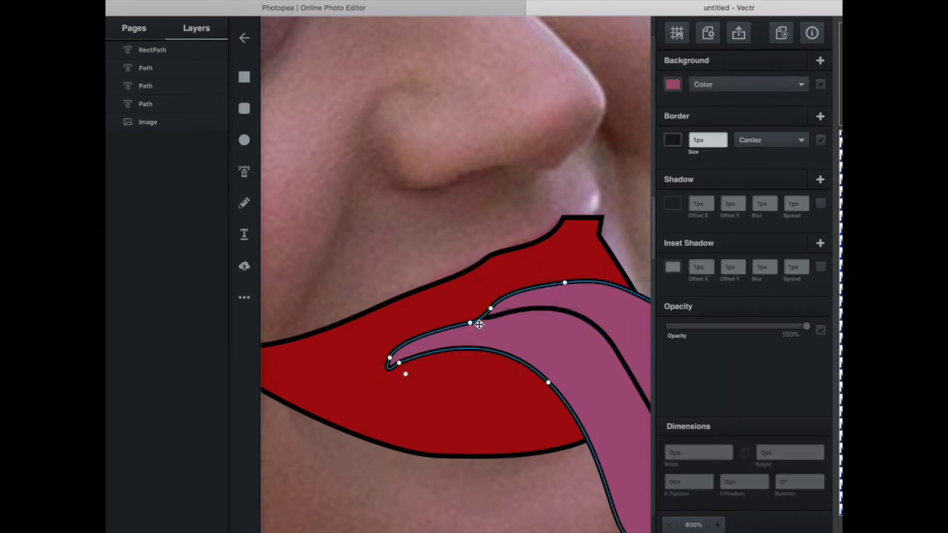
left_click(470, 325)
double_click(471, 325)
left_click_drag(444, 334, 441, 334)
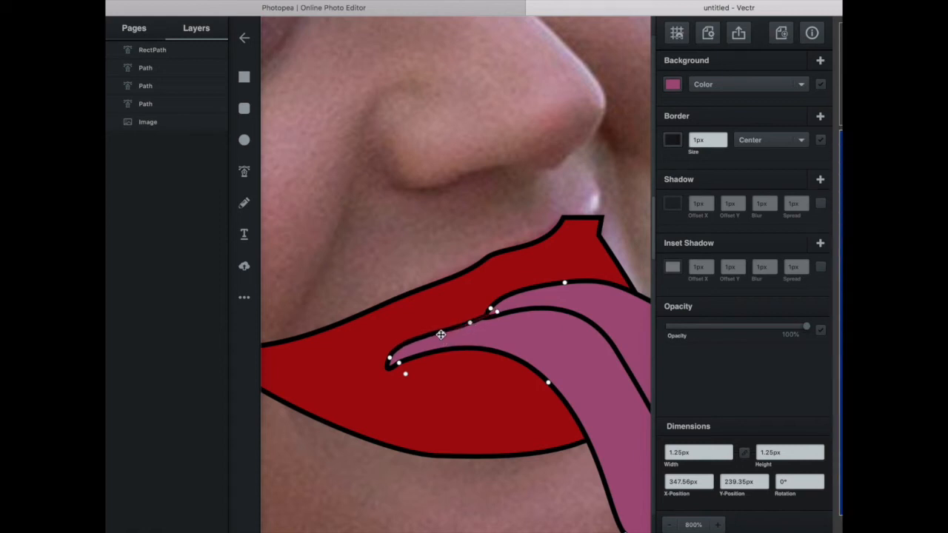
left_click_drag(470, 323, 464, 322)
Adjust the tongue outline's anchor points at its pointed inner end to clean up the corner and lower edge.
left_click(454, 401)
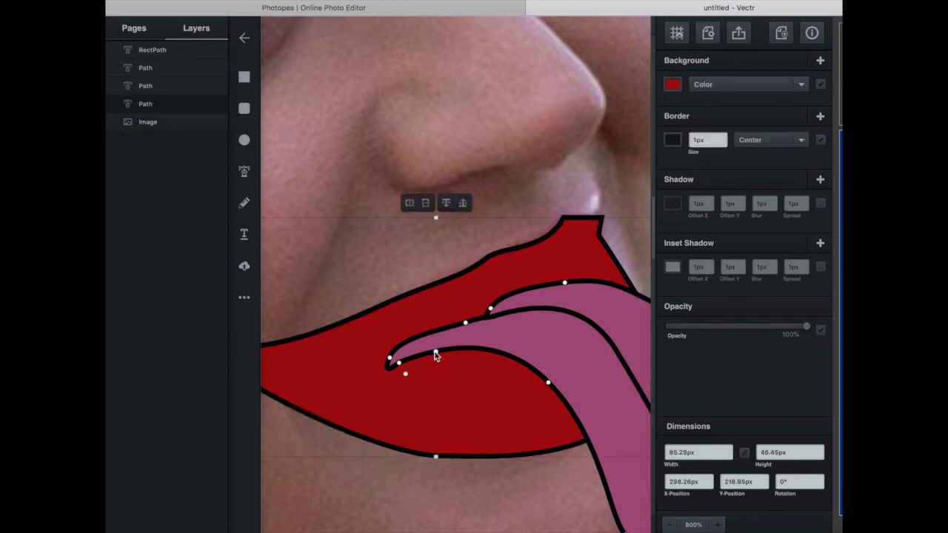
left_click(398, 367)
left_click(398, 363)
left_click_drag(360, 359, 388, 363)
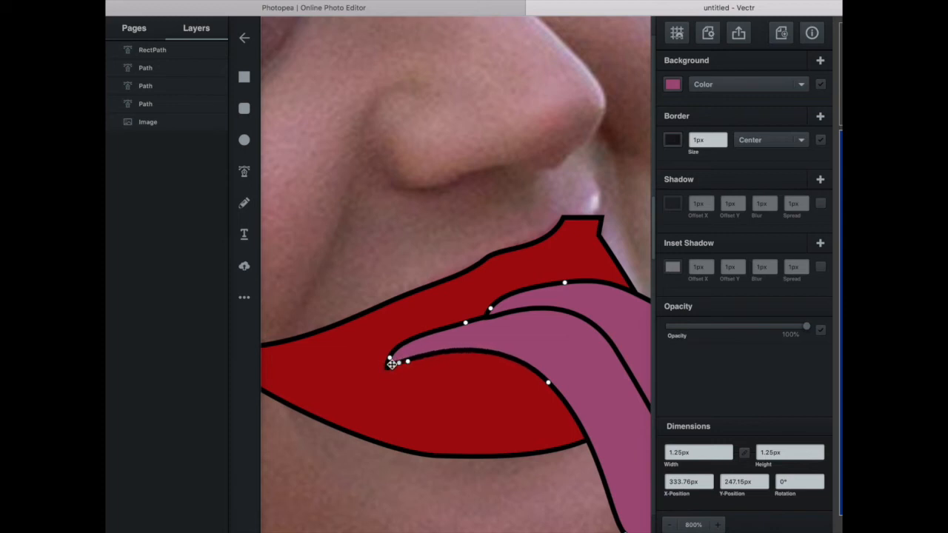
left_click(432, 245)
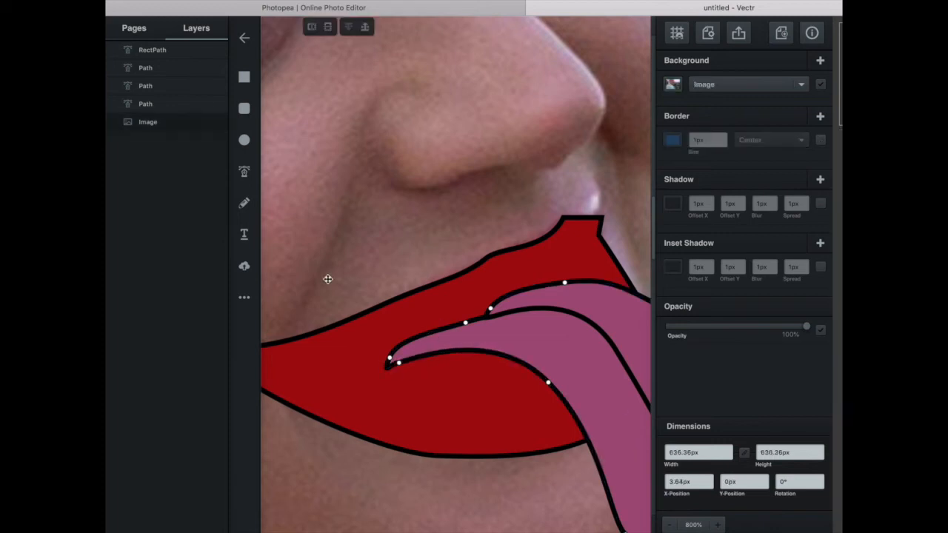
Draw a curved lip-parting line with the Pen tool from the tongue's pointed inner end to the mouth's outer corner.
left_click(245, 172)
left_click(458, 339)
scroll(457, 340, "left", 3)
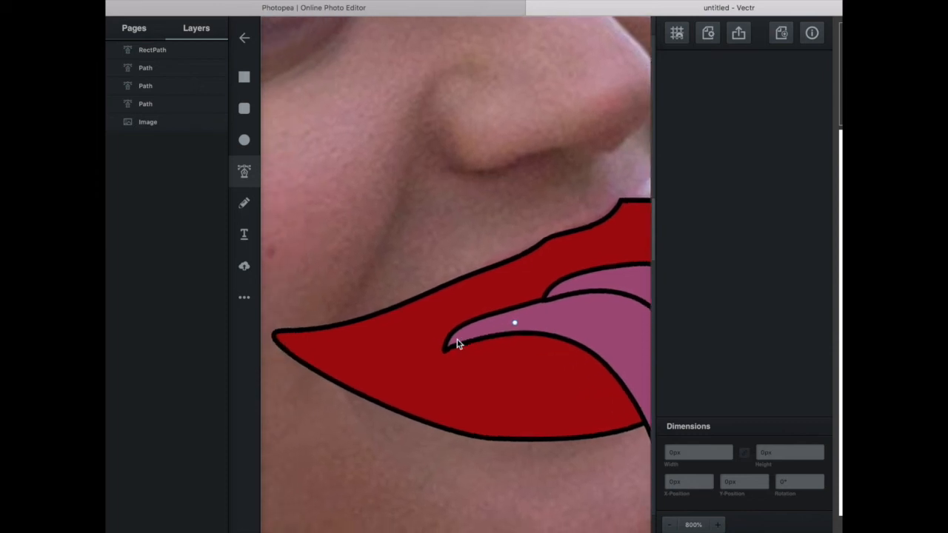
scroll(456, 340, "left", 3)
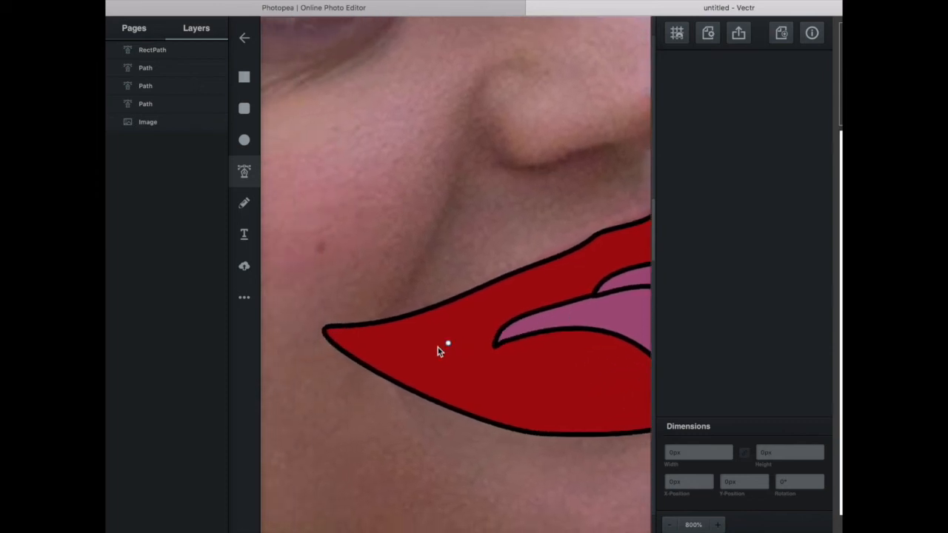
left_click(496, 346)
left_click_drag(324, 330, 287, 304)
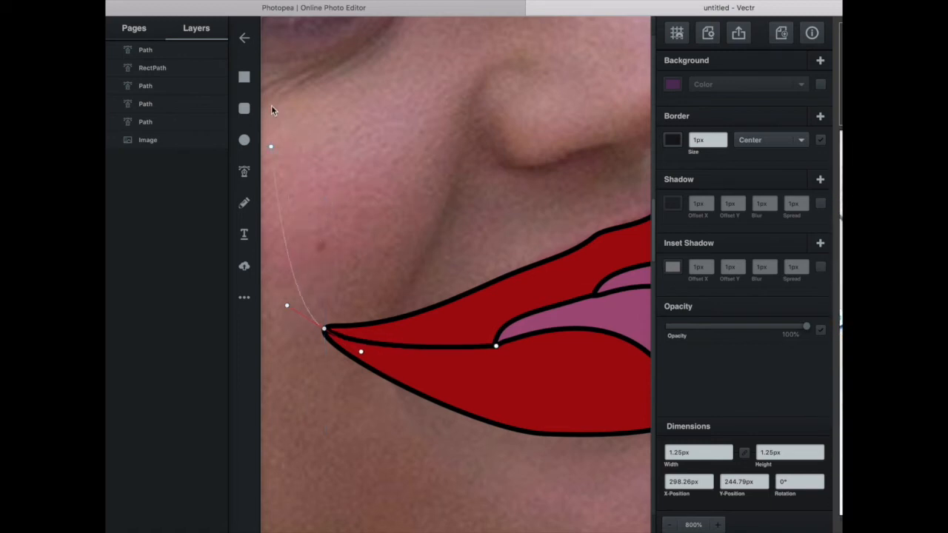
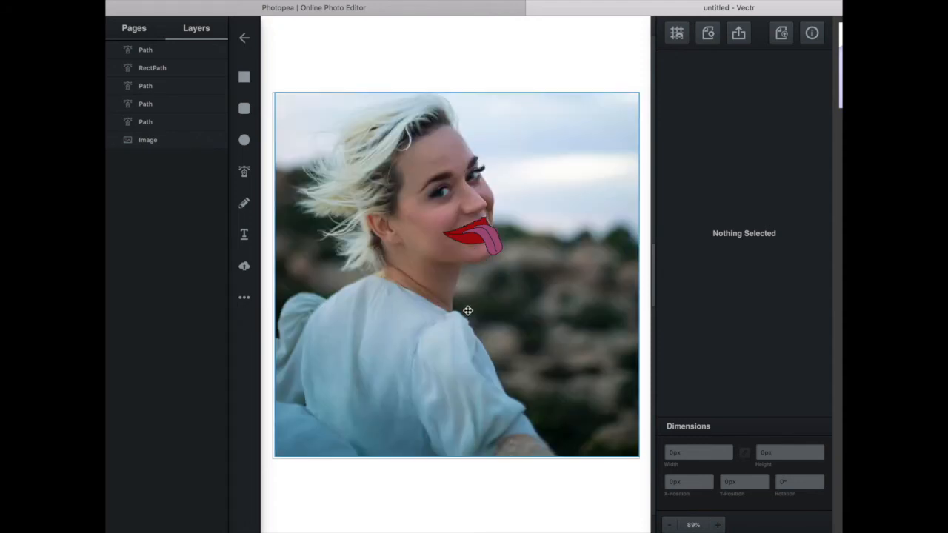
Start a mouth-opening outline with the Pen tool from the mouth's outer corner along the upper lip's inner edge to just above the tongue.
scroll(467, 310, "up", 10)
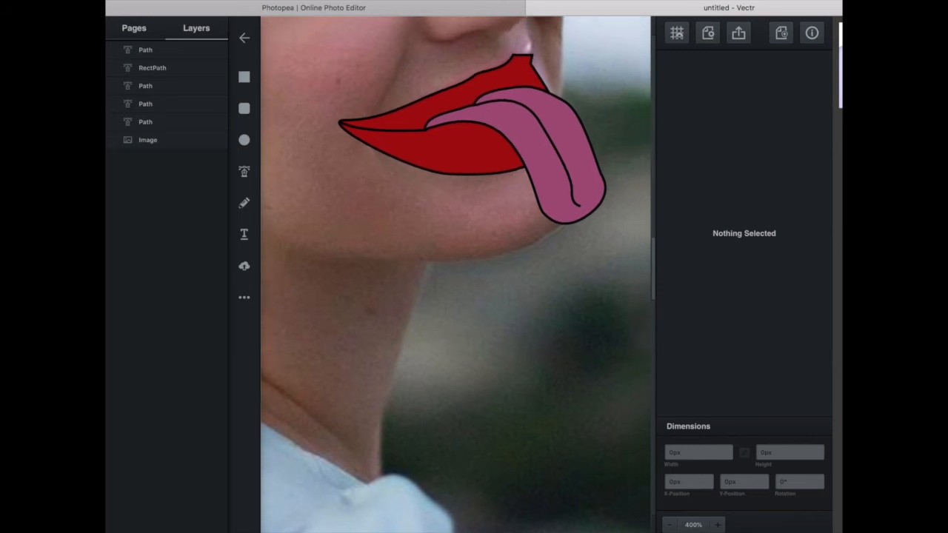
scroll(508, 258, "up", 2)
scroll(508, 259, "right", 2)
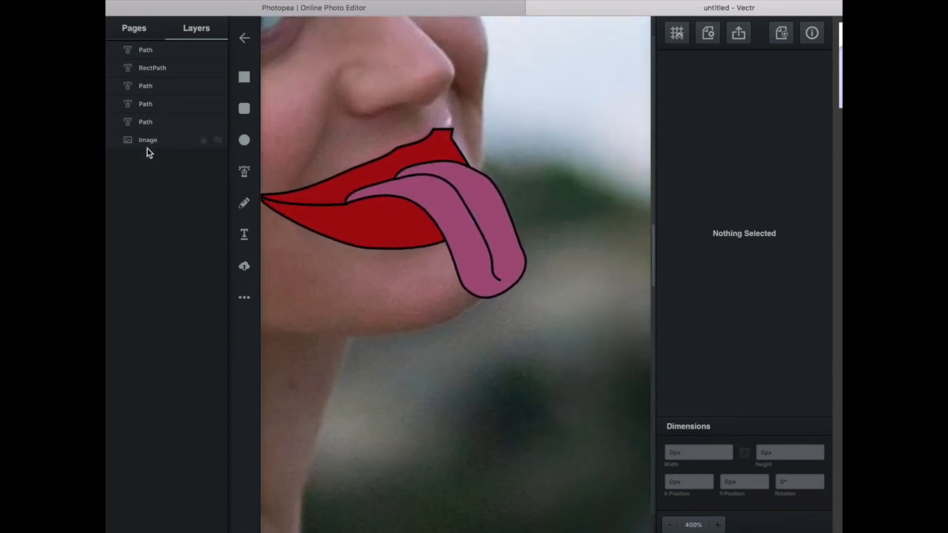
left_click(331, 203)
scroll(405, 253, "left", 5)
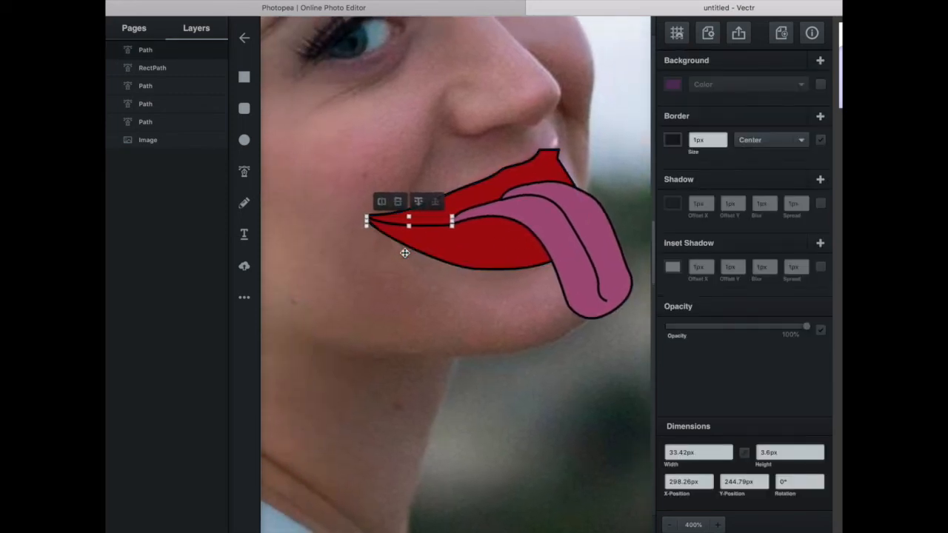
scroll(405, 253, "left", 2)
scroll(404, 252, "up", 3)
scroll(343, 289, "right", 3)
scroll(344, 289, "up", 2)
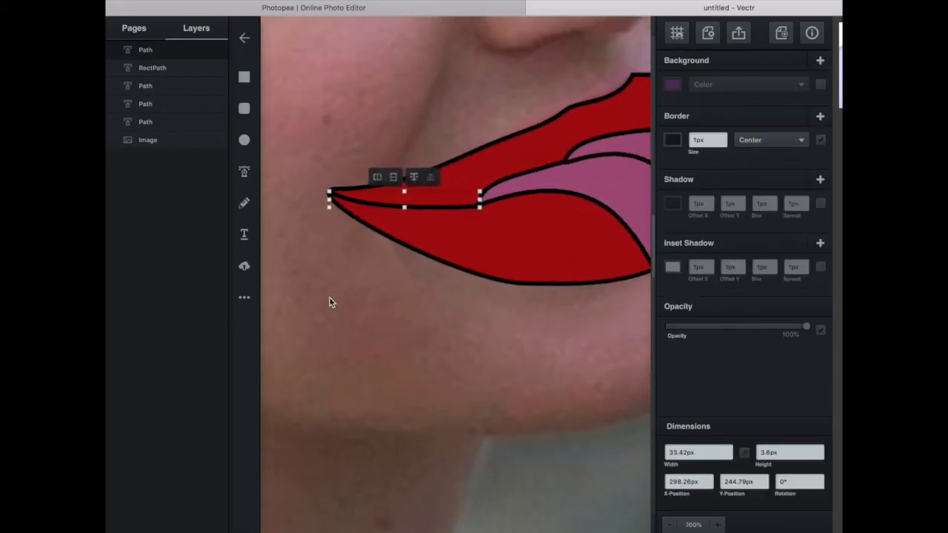
left_click(244, 171)
left_click(333, 192)
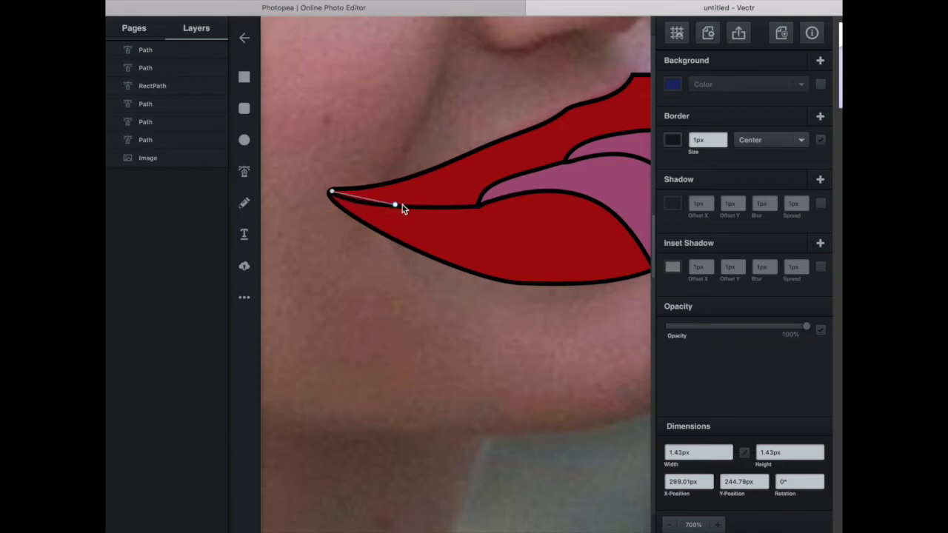
left_click_drag(472, 194, 565, 160)
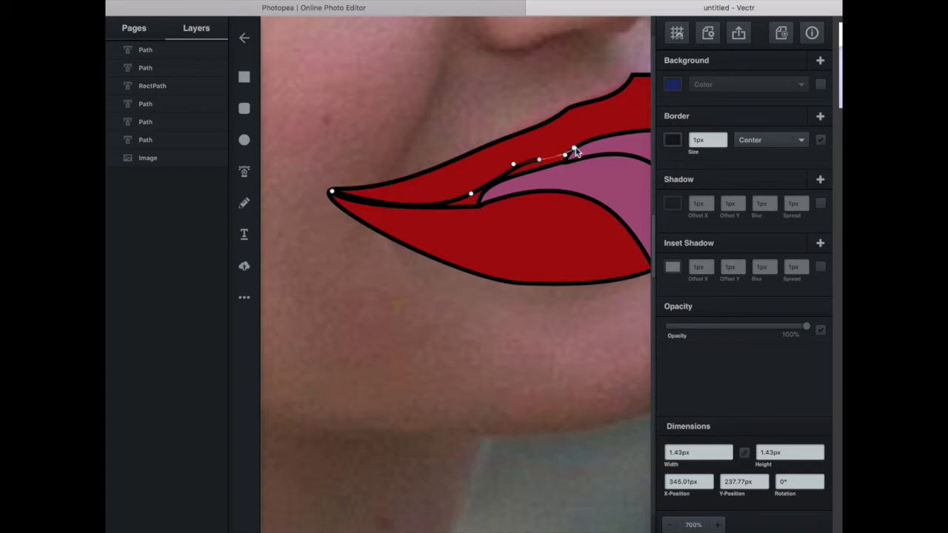
left_click(568, 144)
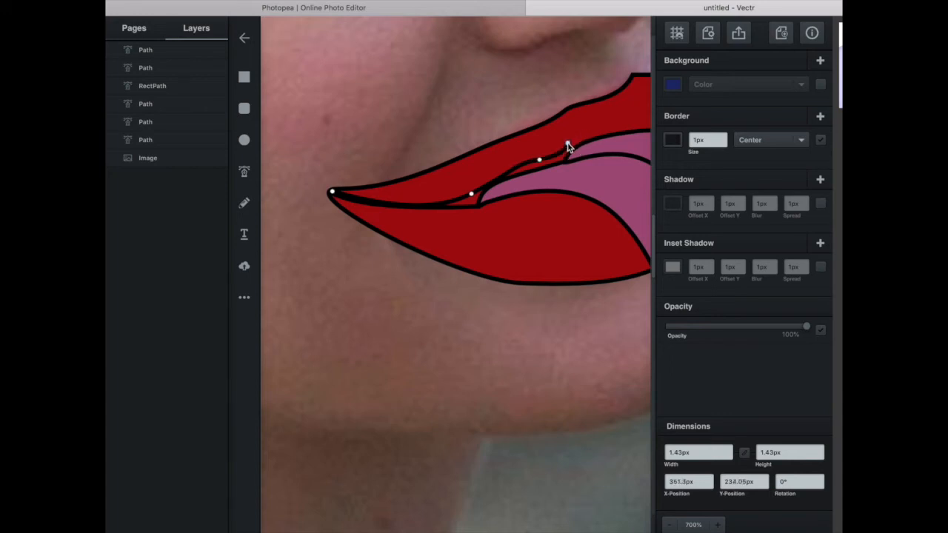
Continue the mouth-opening outline over the tongue's top edge, return it across the tongue's inner end and close it at the outer corner.
scroll(568, 144, "right", 3)
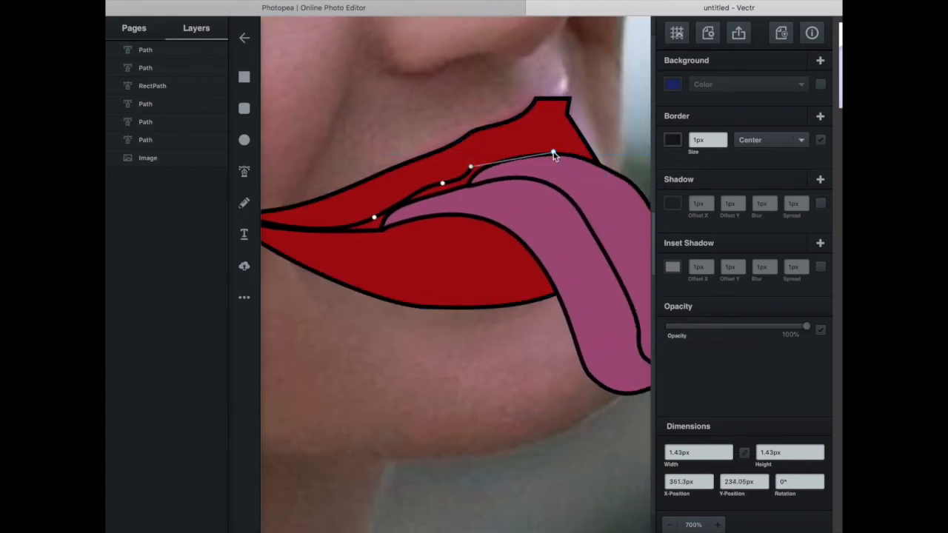
left_click(557, 153)
left_click_drag(559, 156, 605, 156)
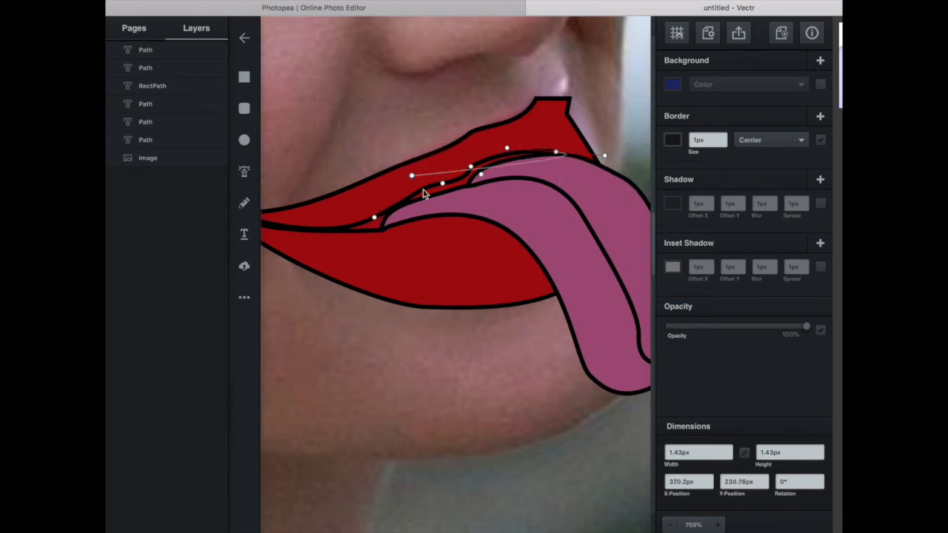
left_click(476, 164)
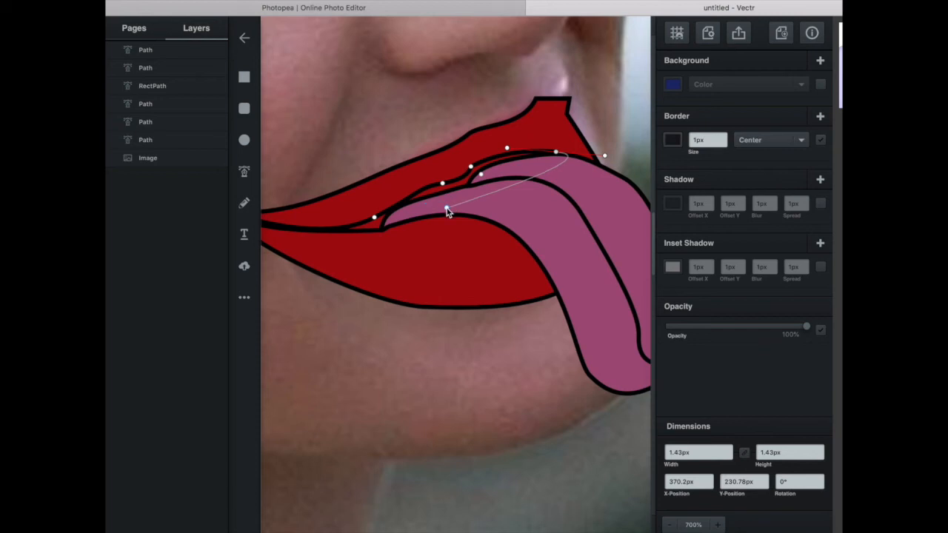
left_click(446, 208)
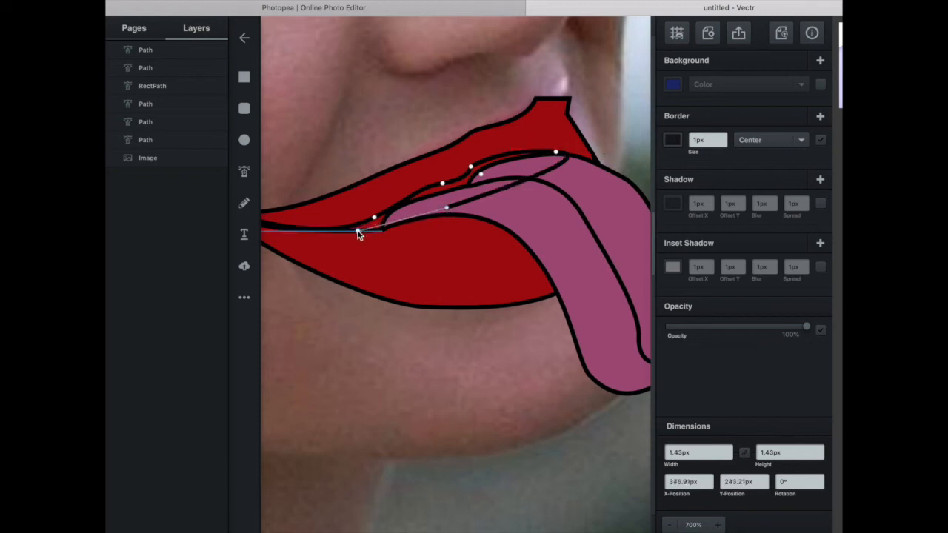
left_click(382, 231)
left_click(316, 231)
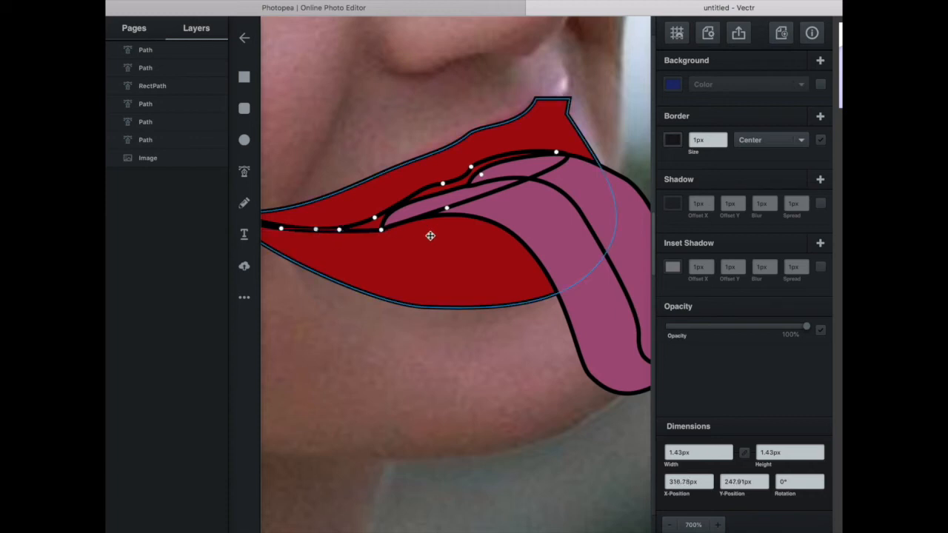
scroll(429, 235, "left", 2)
left_click(281, 230)
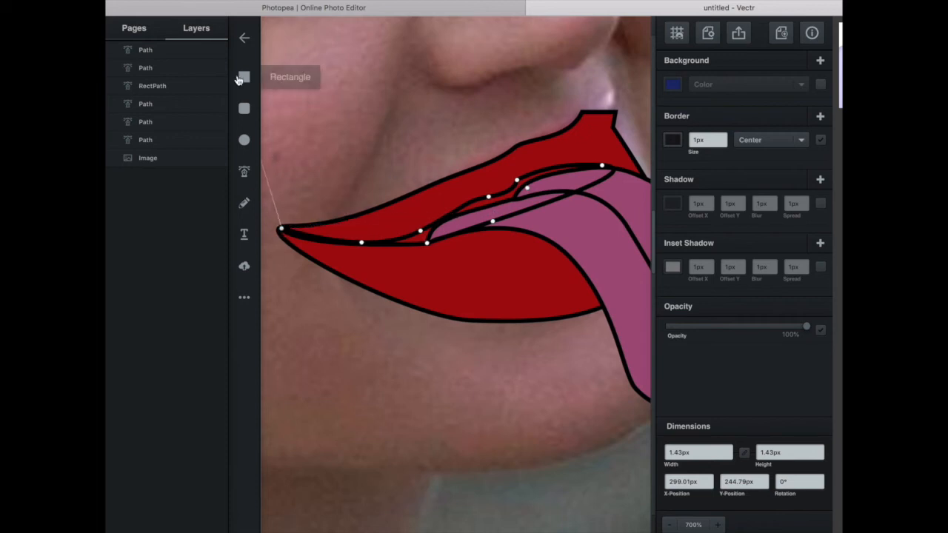
left_click(243, 78)
left_click(419, 234)
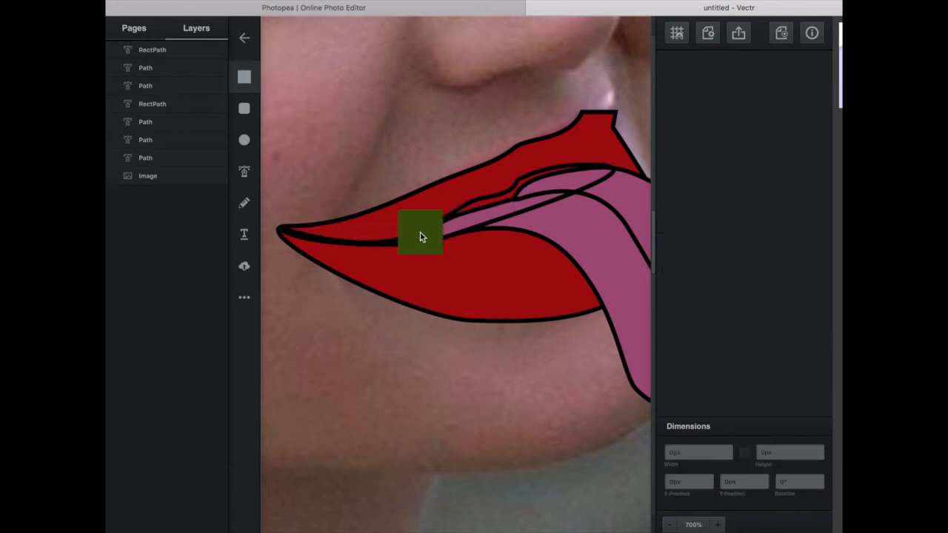
key("Delete")
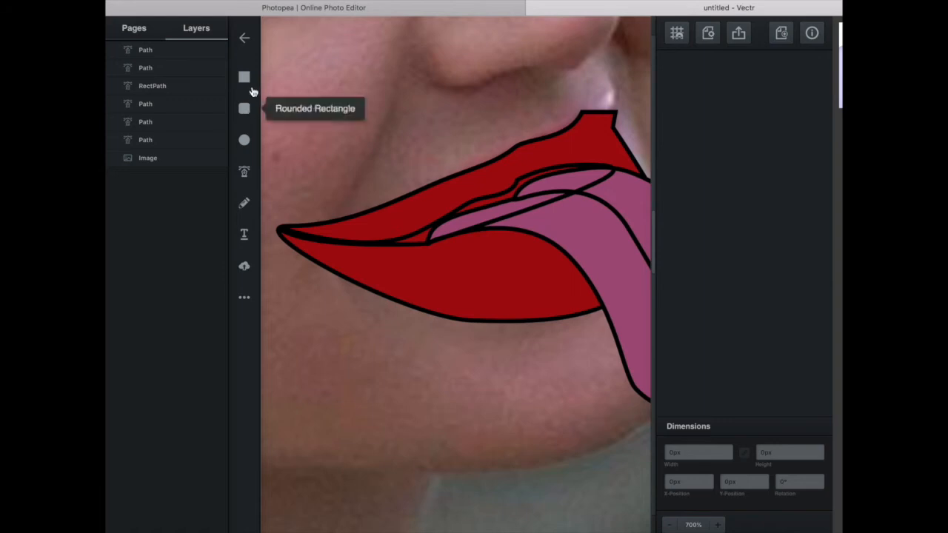
Fill the mouth-opening shape between the lips with a near-black colour.
left_click(472, 201)
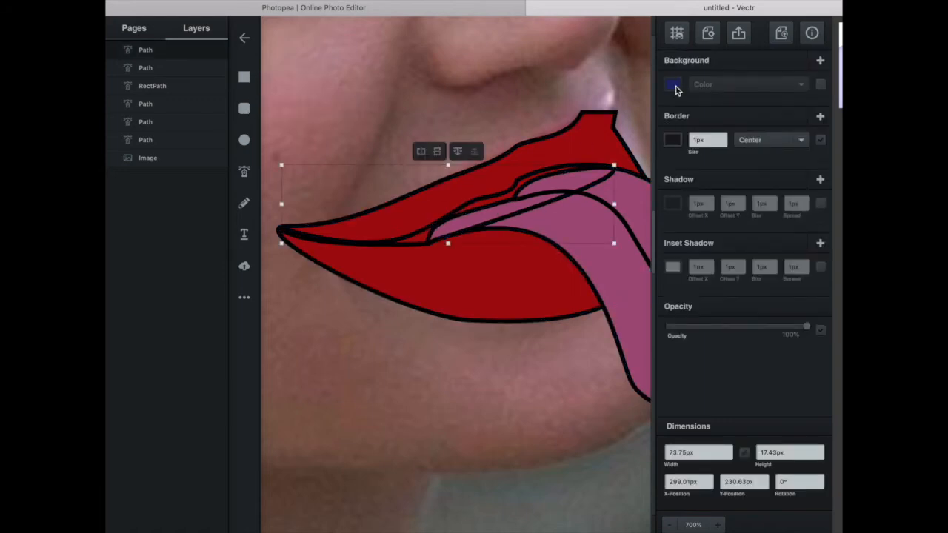
left_click(674, 86)
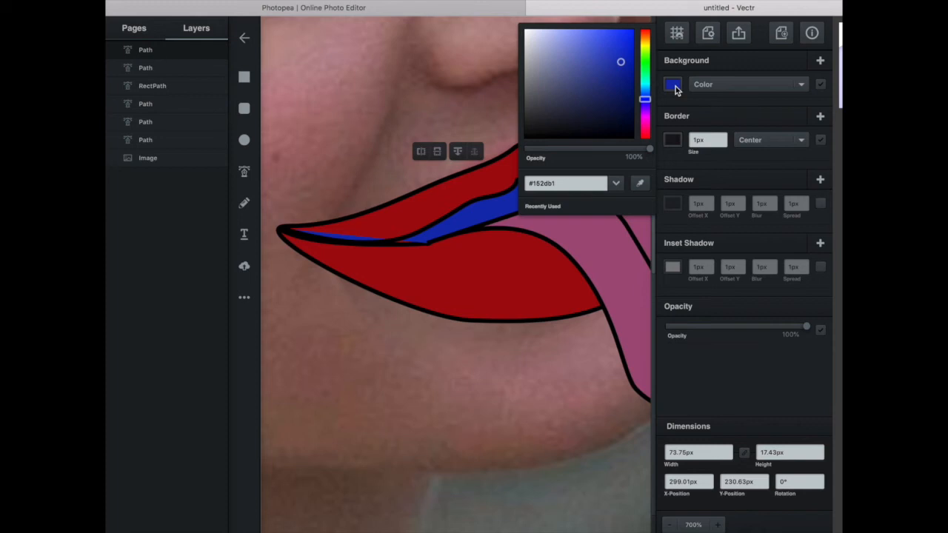
left_click(614, 133)
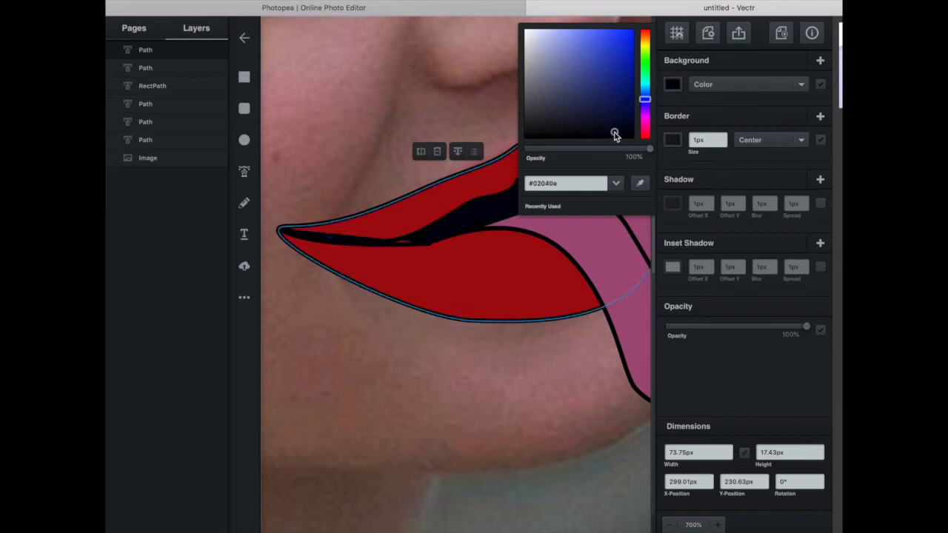
left_click_drag(619, 134, 641, 142)
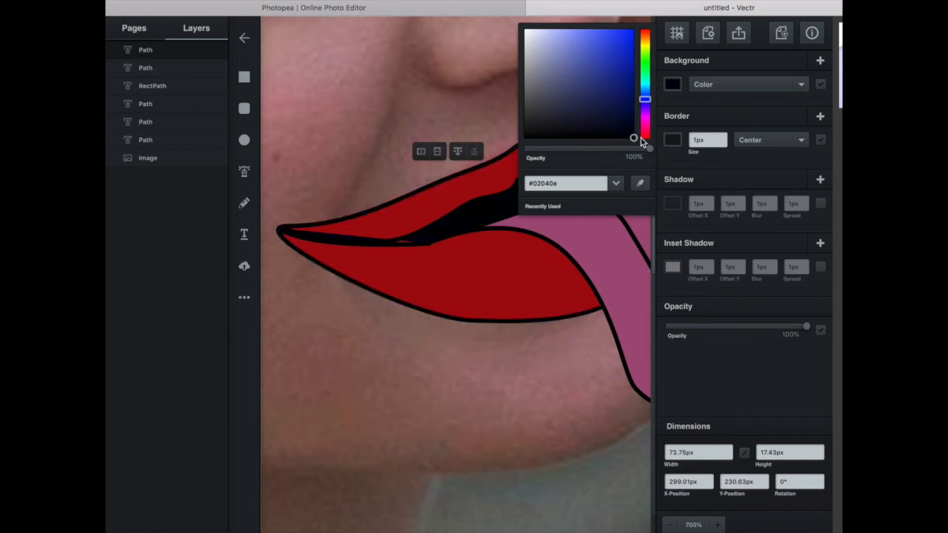
left_click(683, 108)
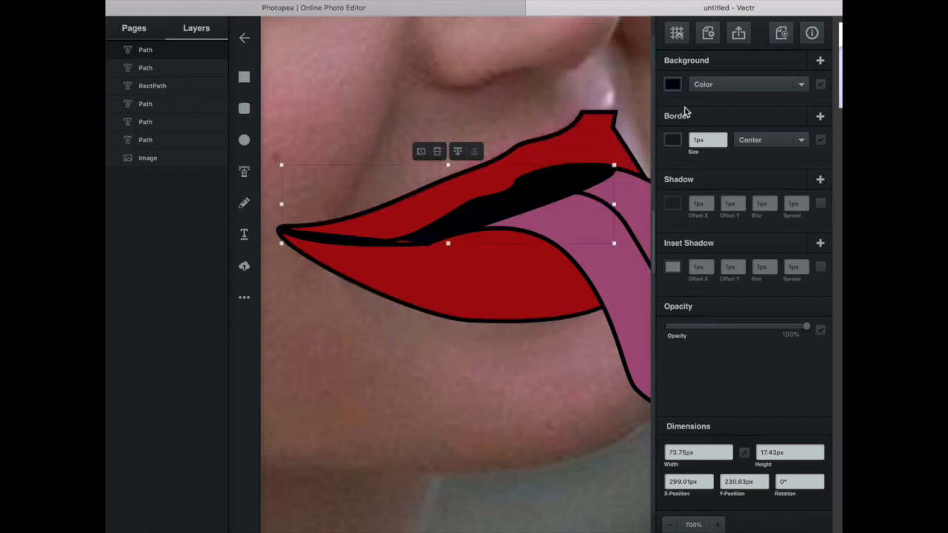
Adjust the black mouth-opening shape's anchor points at the outer mouth corner so it tapers cleanly along the lip-parting line.
double_click(301, 237)
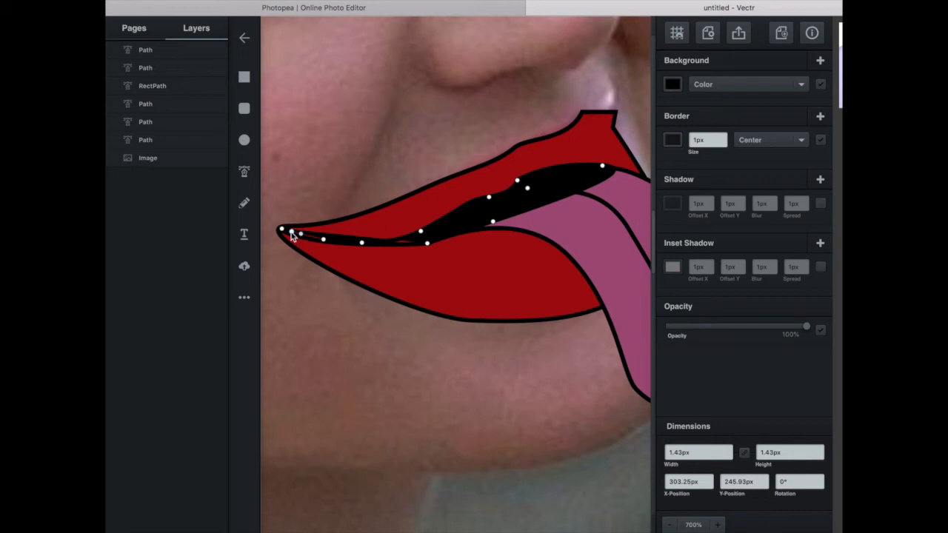
left_click_drag(283, 230, 342, 246)
left_click(362, 178)
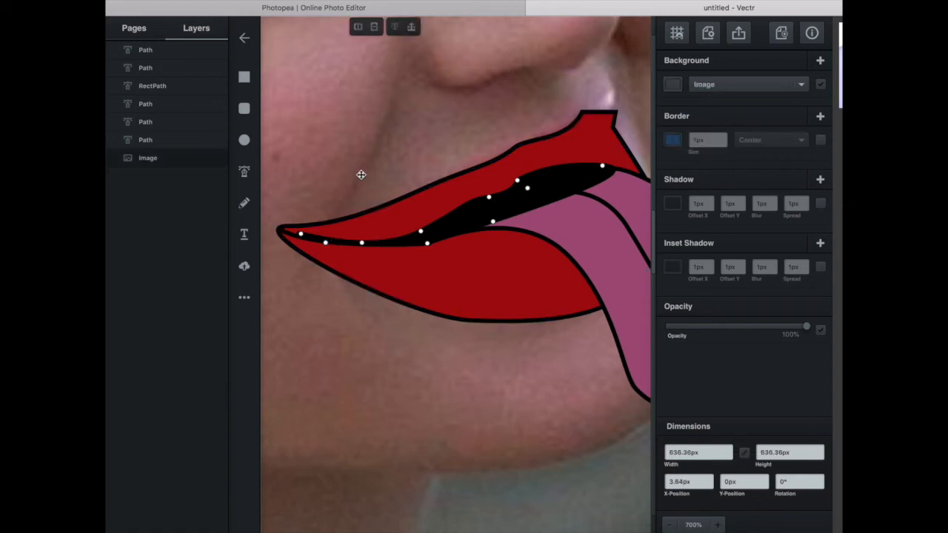
left_click_drag(301, 237, 284, 235)
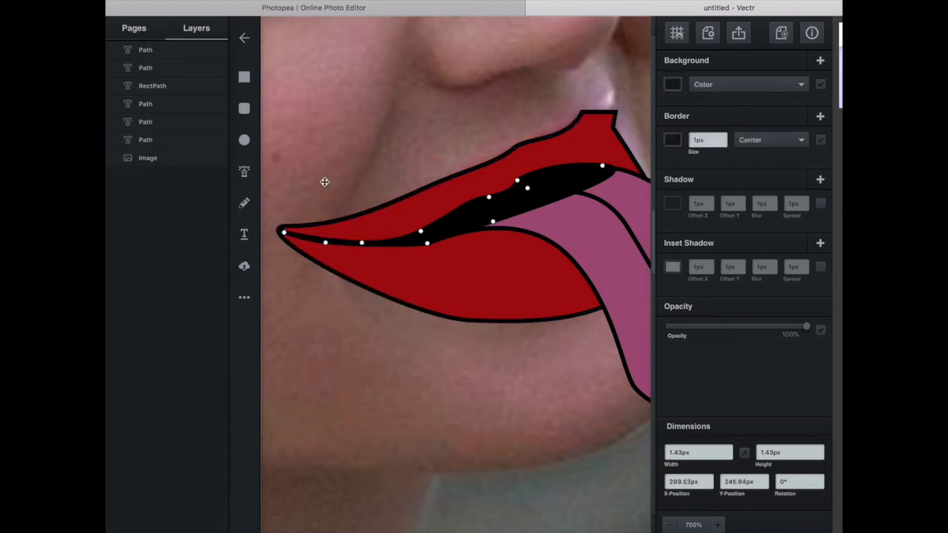
left_click(347, 169)
Bring the tongue's centre line to the front, above the black mouth-opening shape.
scroll(599, 214, "right", 3)
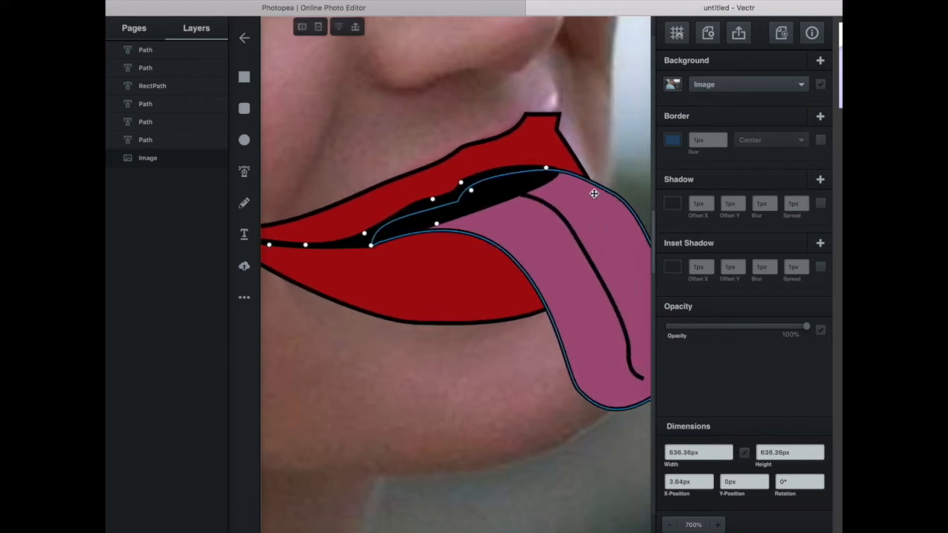
left_click(559, 215)
left_click(562, 217)
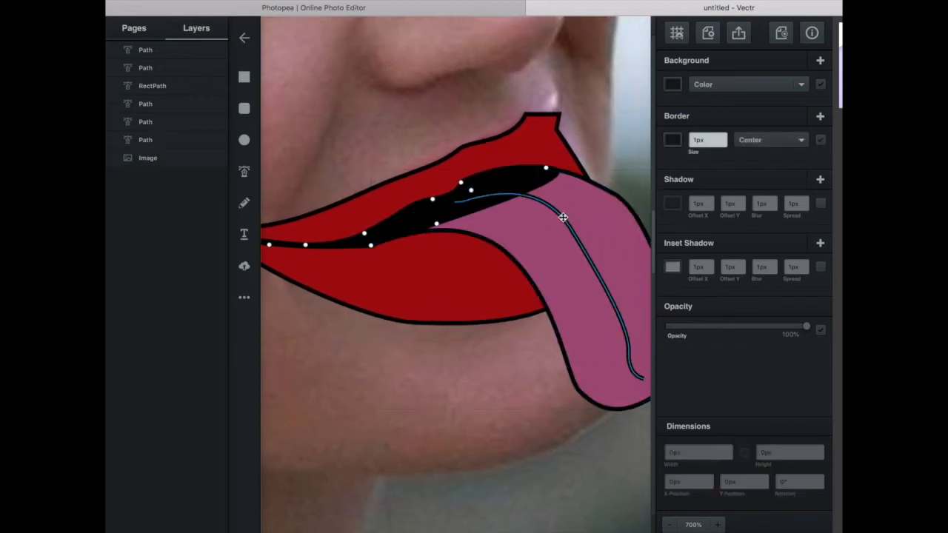
left_click(563, 216)
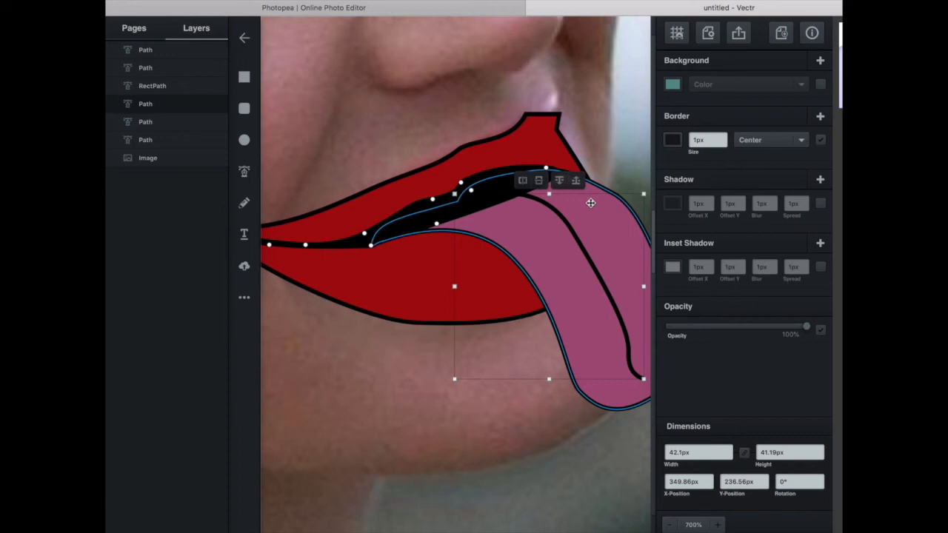
left_click(565, 183)
left_click(578, 183)
left_click(579, 183)
left_click(560, 181)
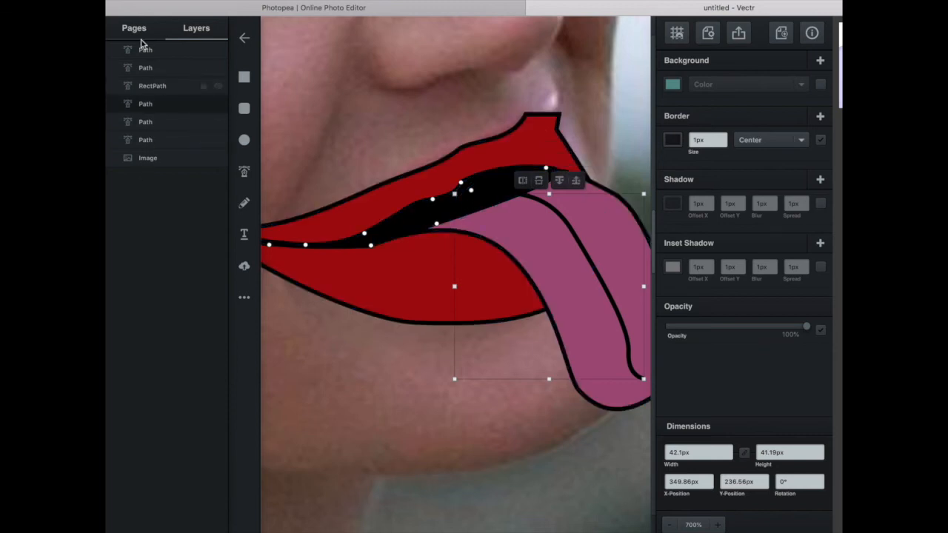
left_click_drag(169, 102, 170, 78)
left_click(576, 181)
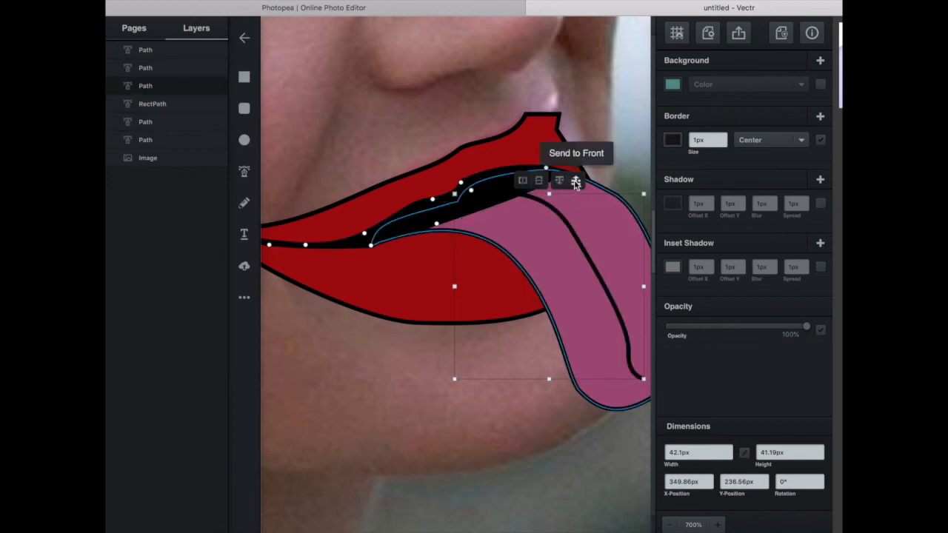
left_click(576, 181)
left_click(576, 182)
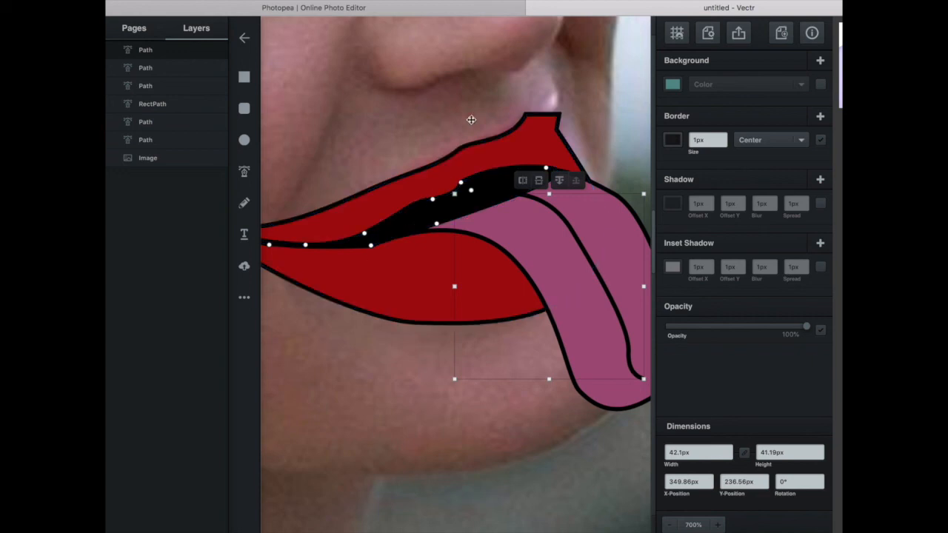
Move the pink tongue shape forward above the black mouth opening, keeping it just beneath its centre line.
left_click(519, 228)
left_click(555, 154)
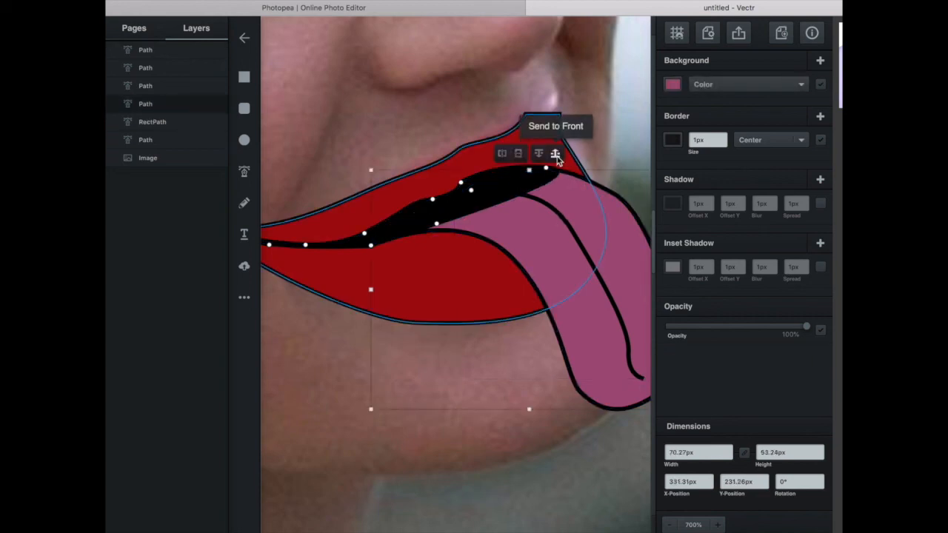
left_click(555, 154)
left_click(555, 154)
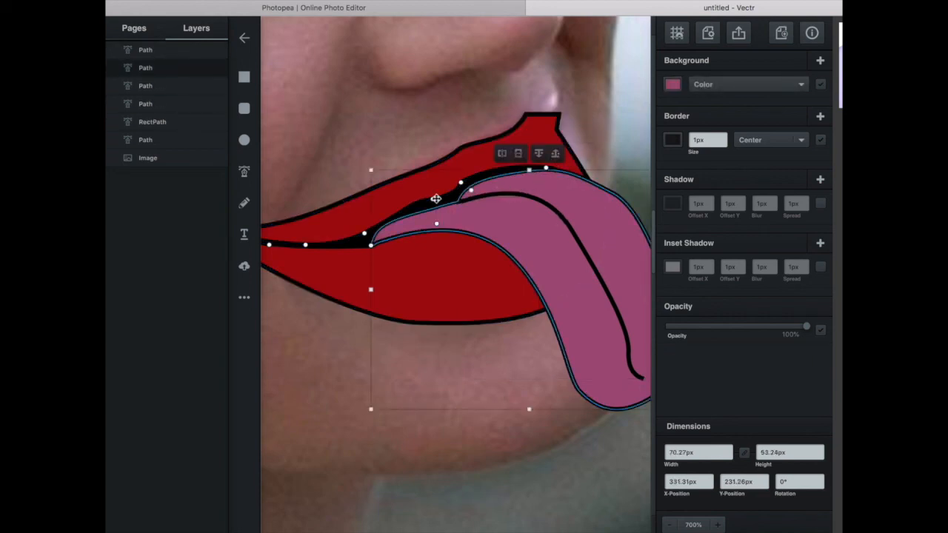
left_click(608, 100)
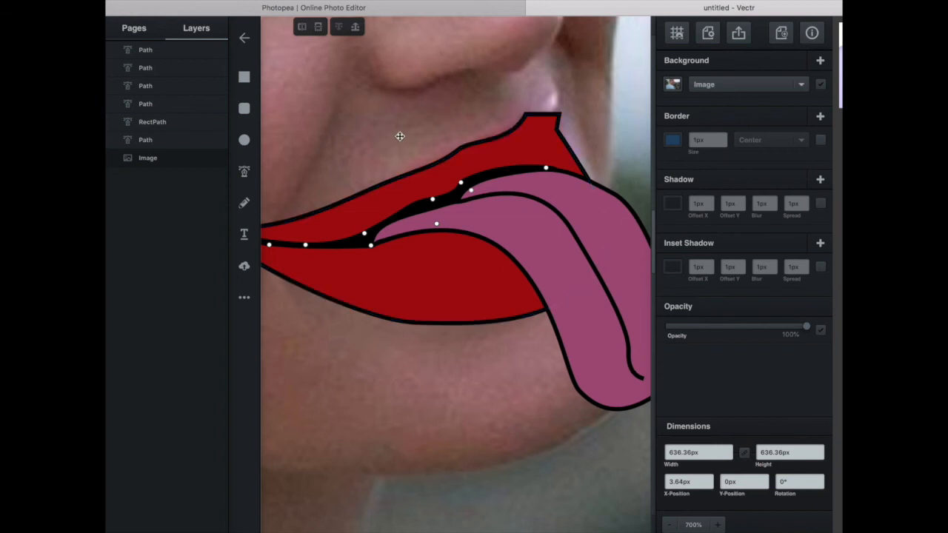
Reshape the anchor points at the upper lip's far peak into a single pointed tip with a sloping far edge.
scroll(400, 136, "left", 5)
left_click(598, 115)
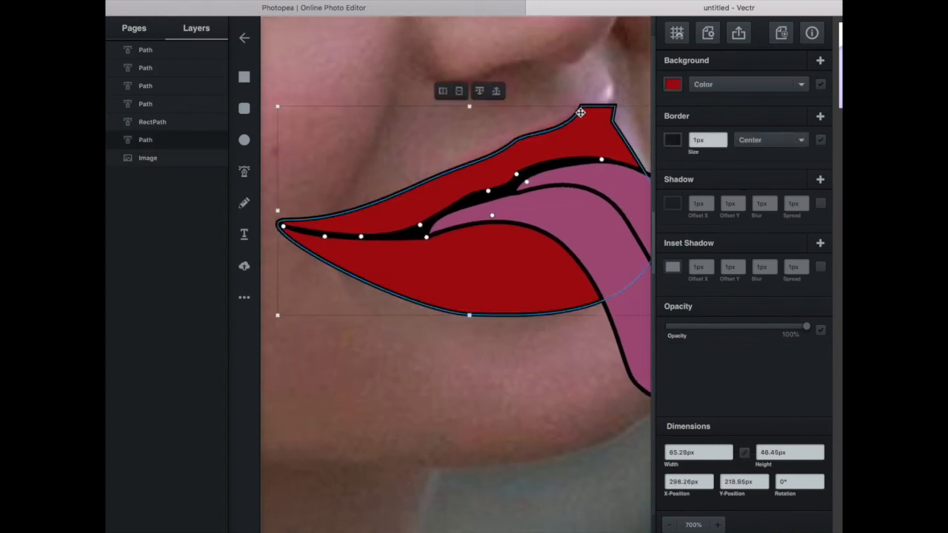
double_click(581, 113)
left_click(588, 114)
mouse_move(591, 120)
left_mouse_down()
mouse_move(614, 106)
mouse_move(603, 115)
left_mouse_up()
left_click(628, 100)
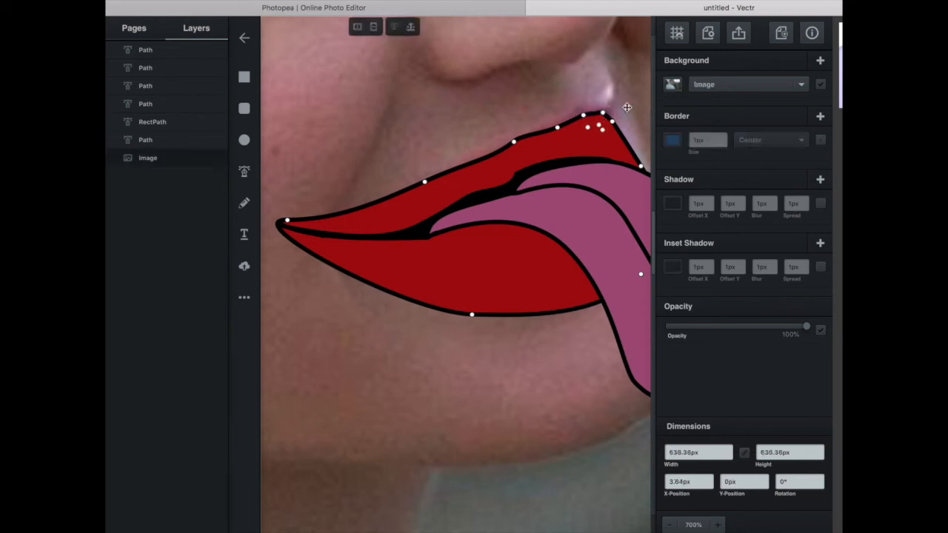
left_click(612, 125)
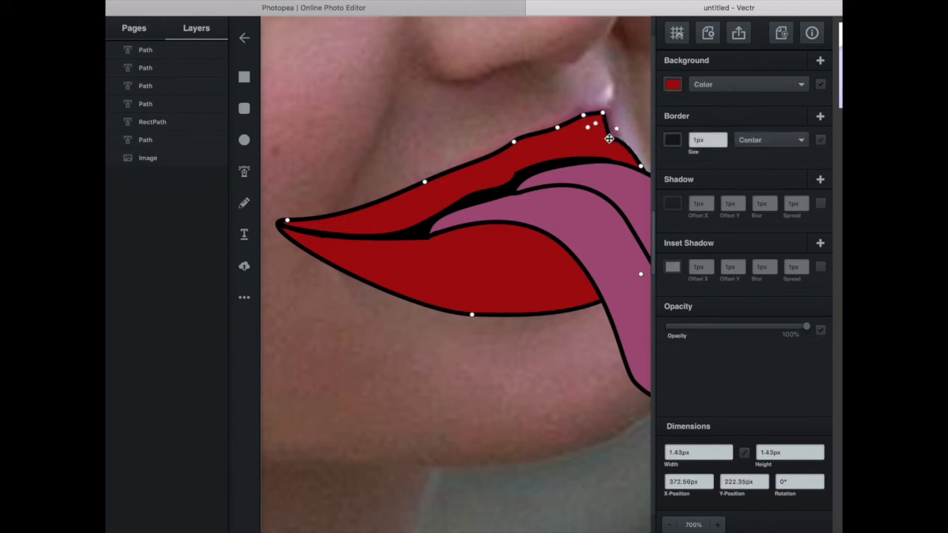
left_click_drag(605, 132, 607, 105)
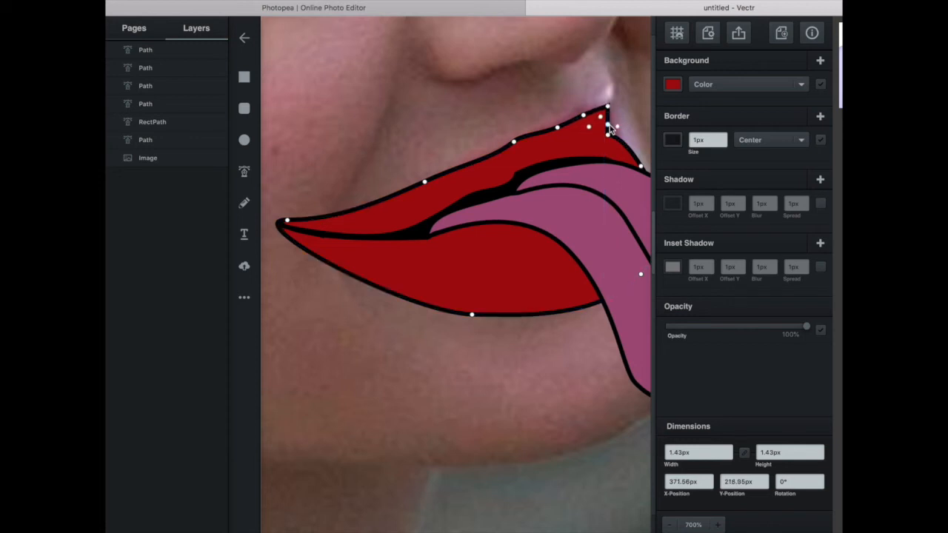
left_click_drag(610, 139, 619, 120)
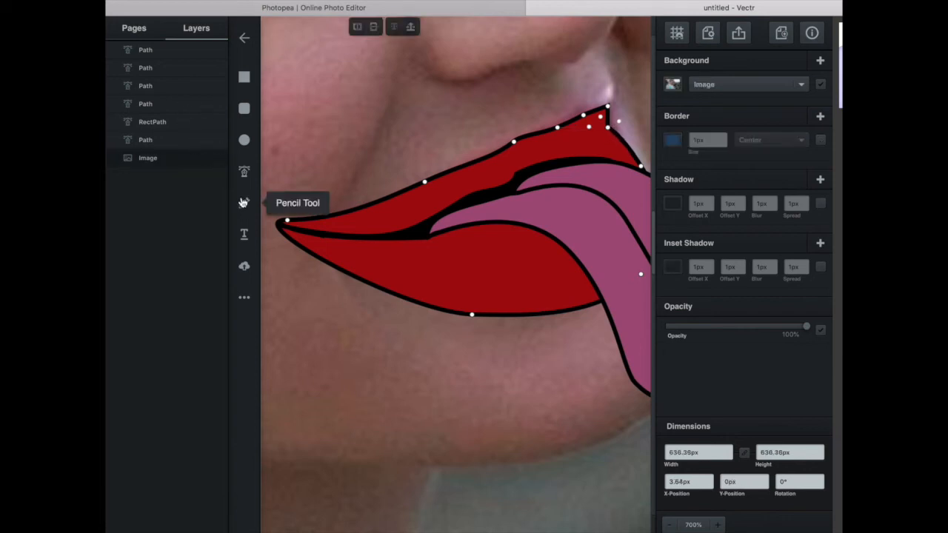
Draw a curved 1px black line across the upper lip, from the mouth opening up to the pointed peak.
left_click(244, 171)
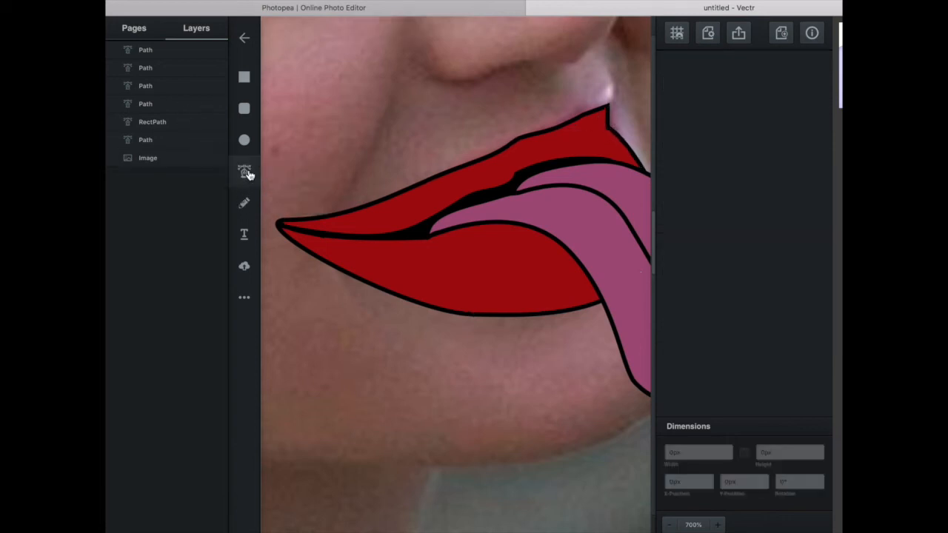
left_click(582, 160)
left_click_drag(606, 130, 609, 113)
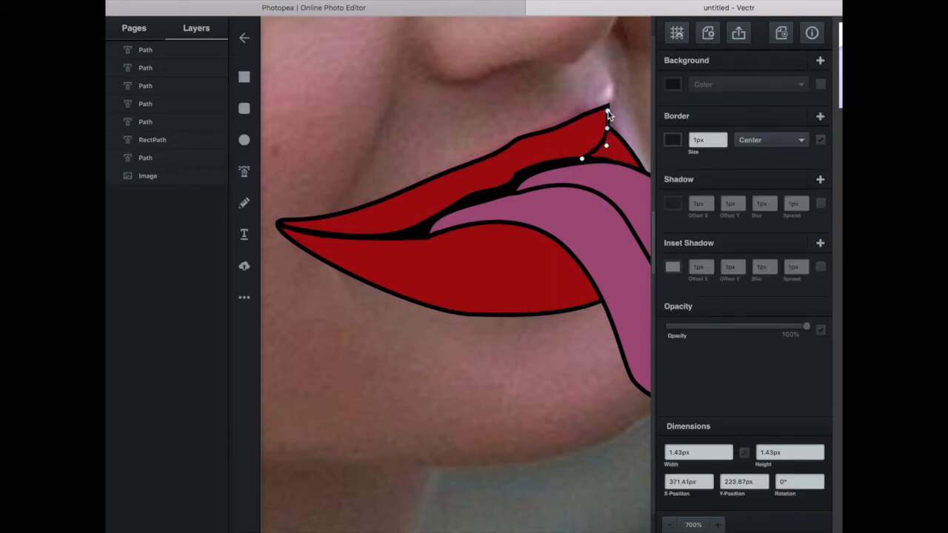
left_click(245, 78)
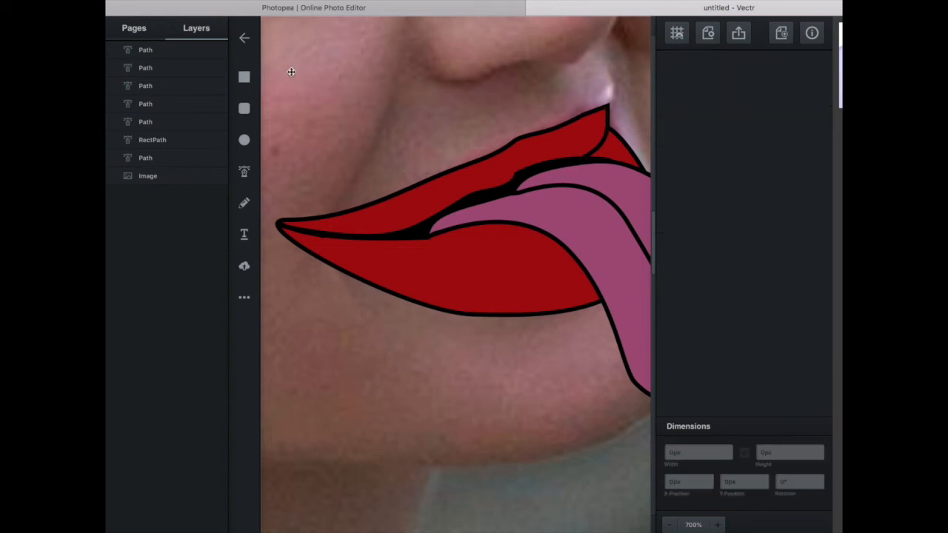
scroll(489, 101, "right", 3)
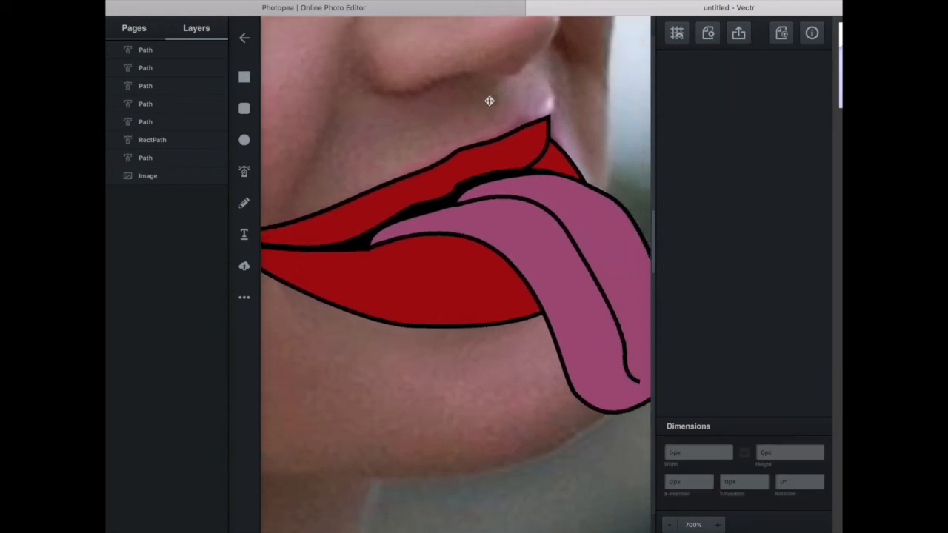
left_click(561, 151)
left_click(601, 90)
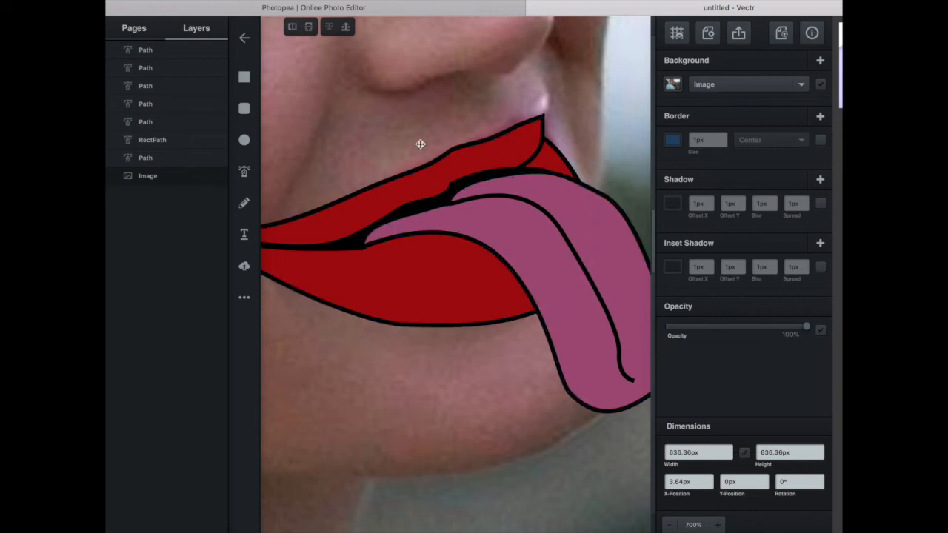
Draw a closed teardrop outline about 6.5 by 6.7 px on the photo background, just right of the tongue.
scroll(351, 231, "right", 5)
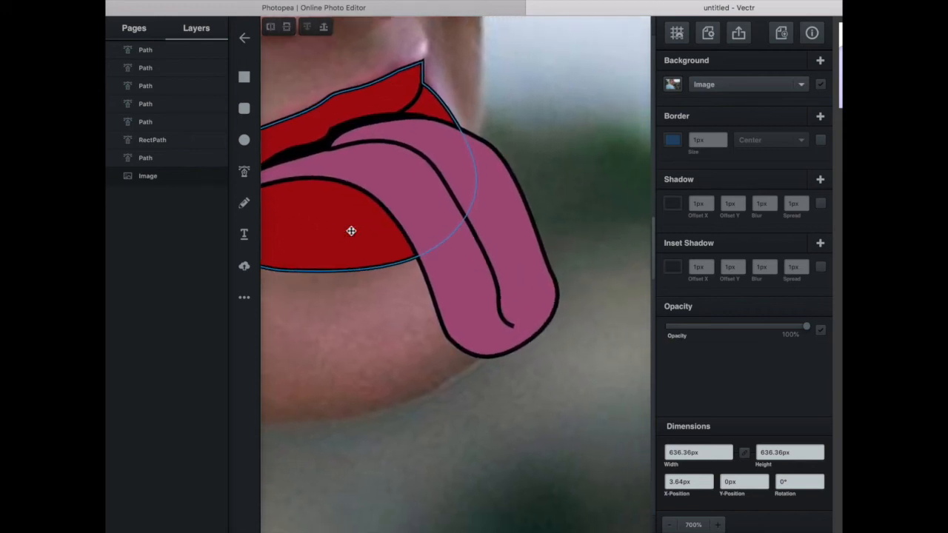
left_click(245, 171)
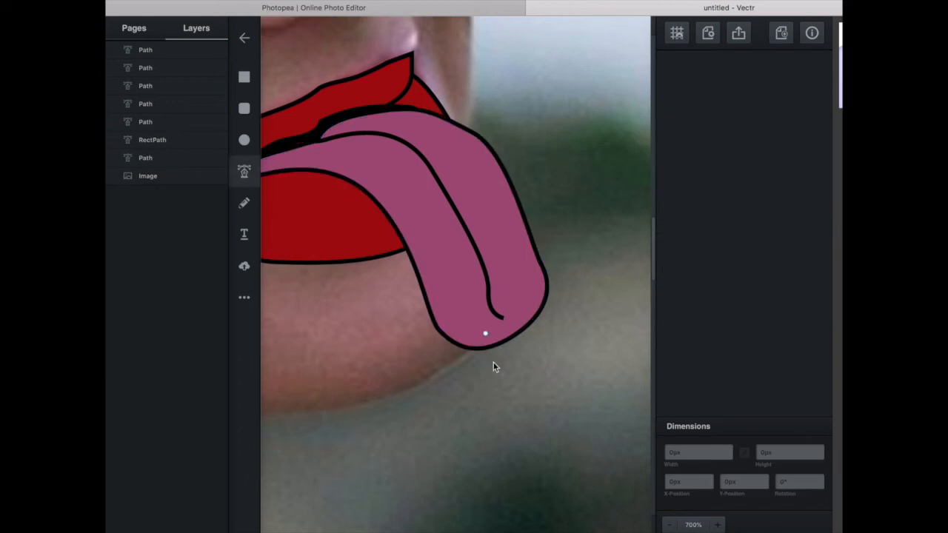
scroll(582, 227, "right", 3)
scroll(582, 226, "up", 1)
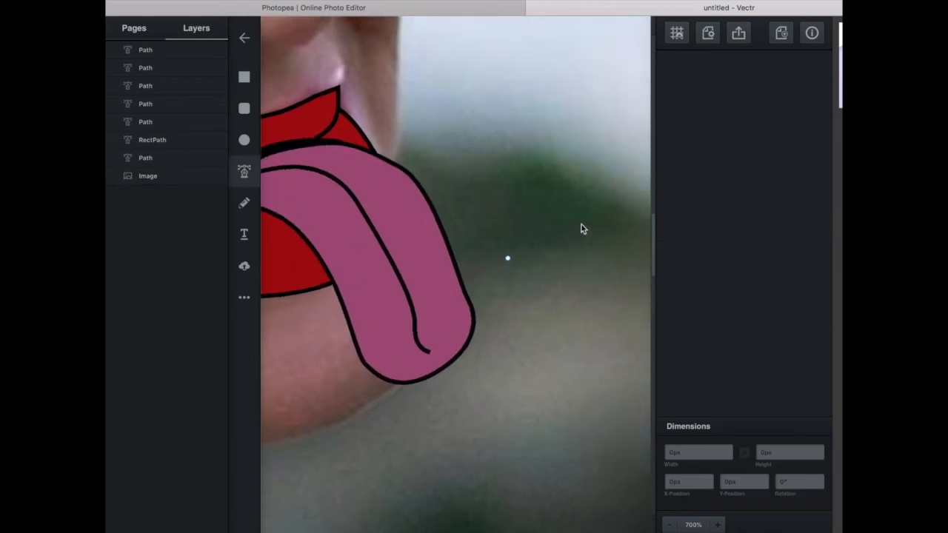
left_click(502, 270)
left_click_drag(512, 298, 523, 279)
left_click(502, 270)
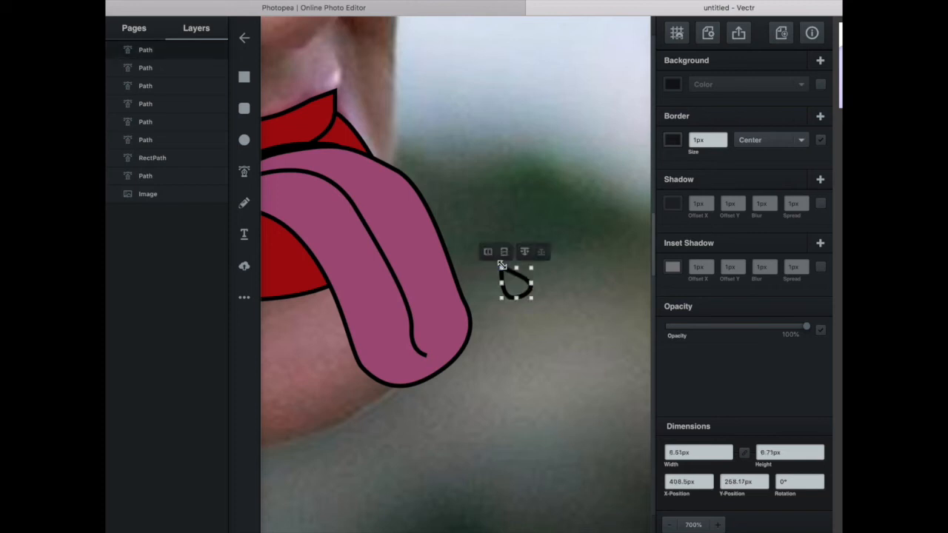
left_click(540, 242)
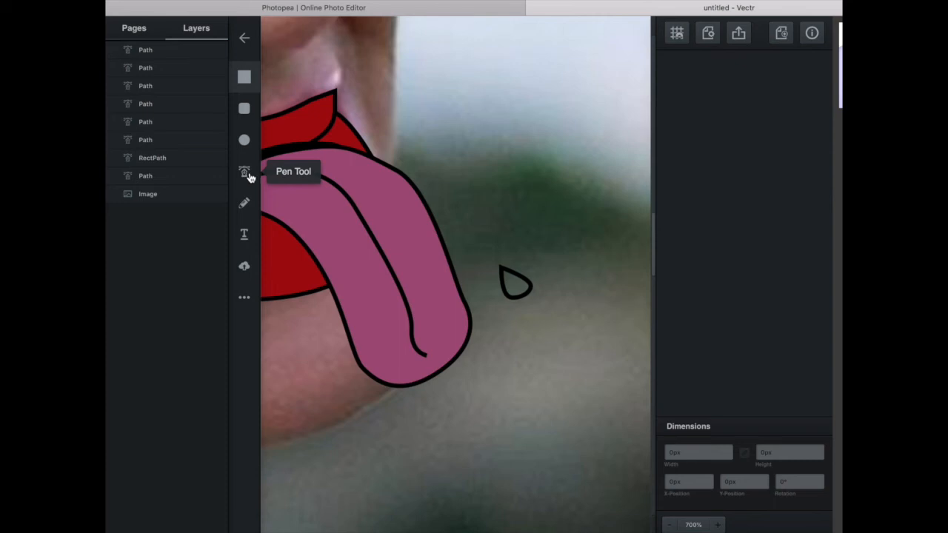
left_click(508, 271)
key("super+v")
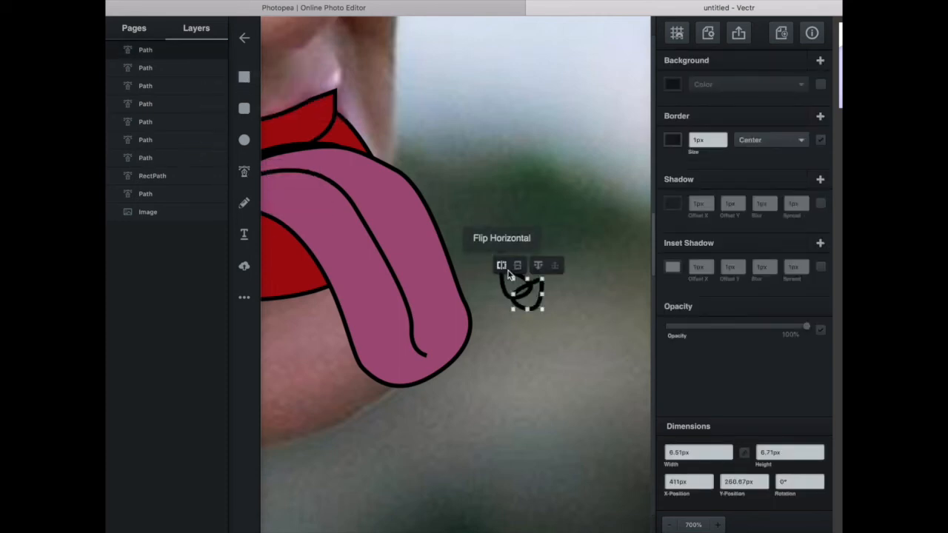
left_click_drag(539, 306, 536, 361)
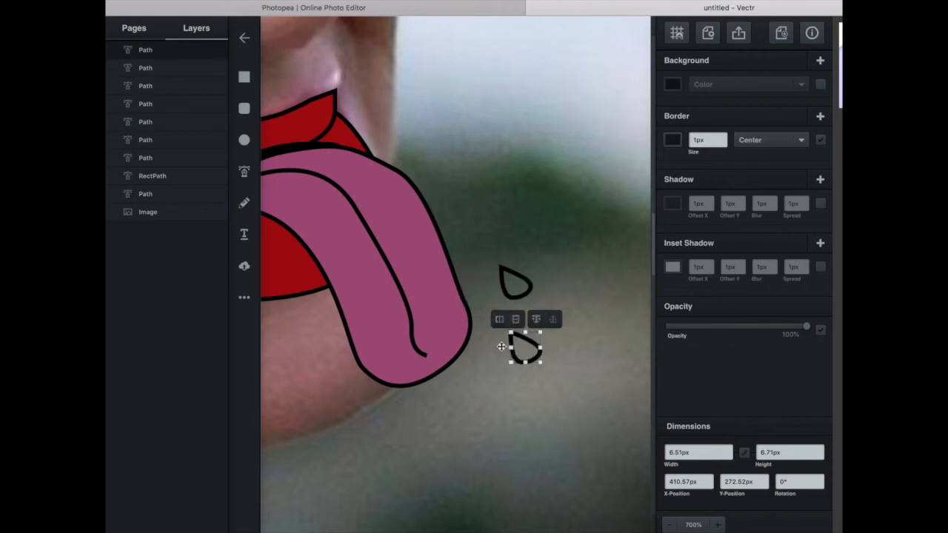
left_click(498, 349)
left_click(519, 348)
left_click(506, 365)
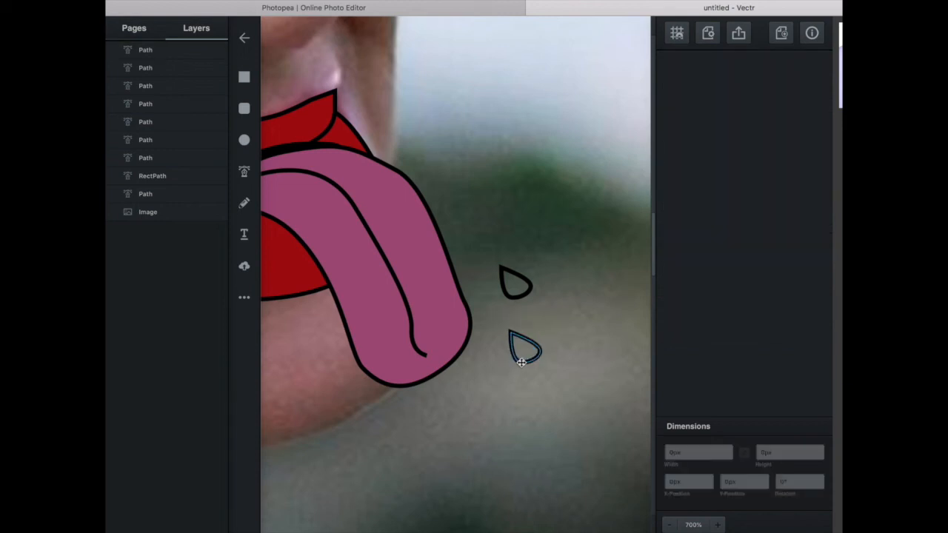
left_click_drag(522, 361, 580, 275)
key("BackSpace")
Draw a second closed teardrop outline about 7.6 by 4.7 px, above and to the right of the first one.
left_click(244, 171)
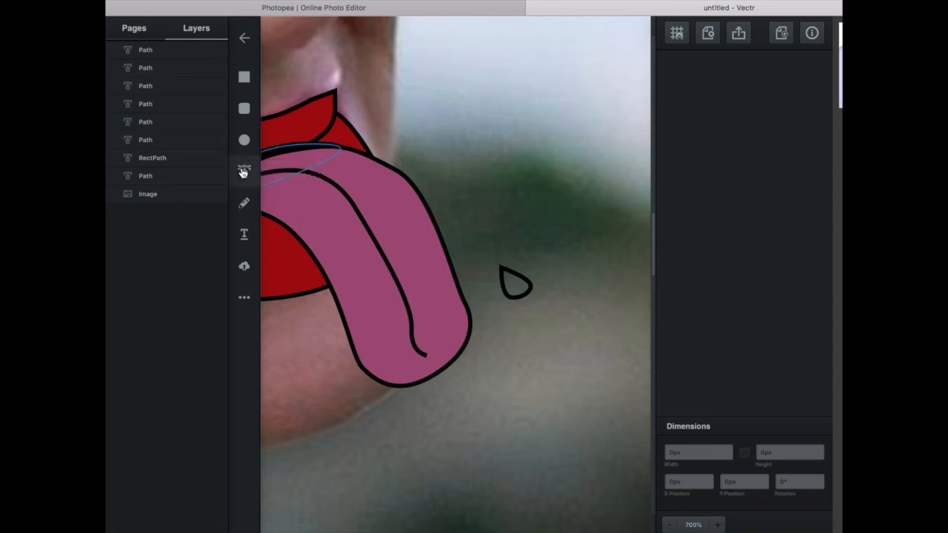
left_click(533, 250)
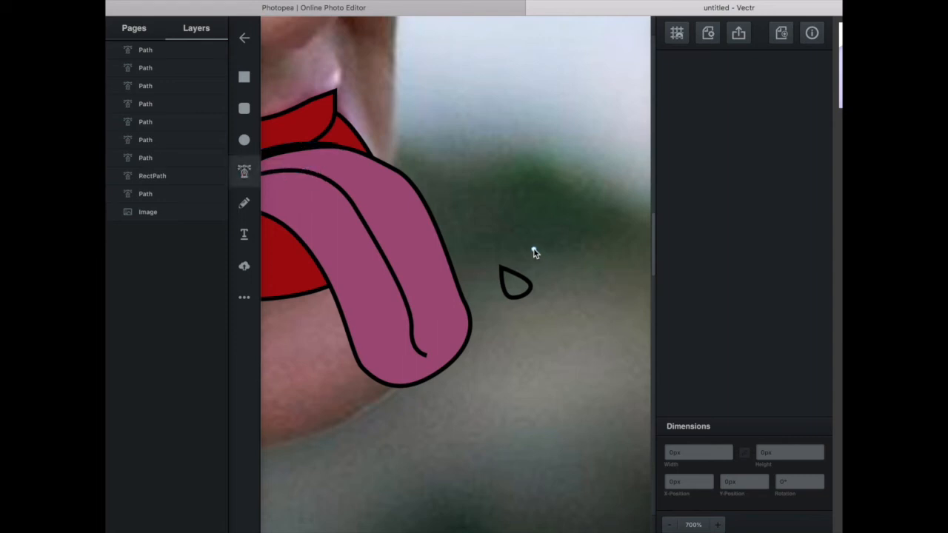
left_click(558, 263)
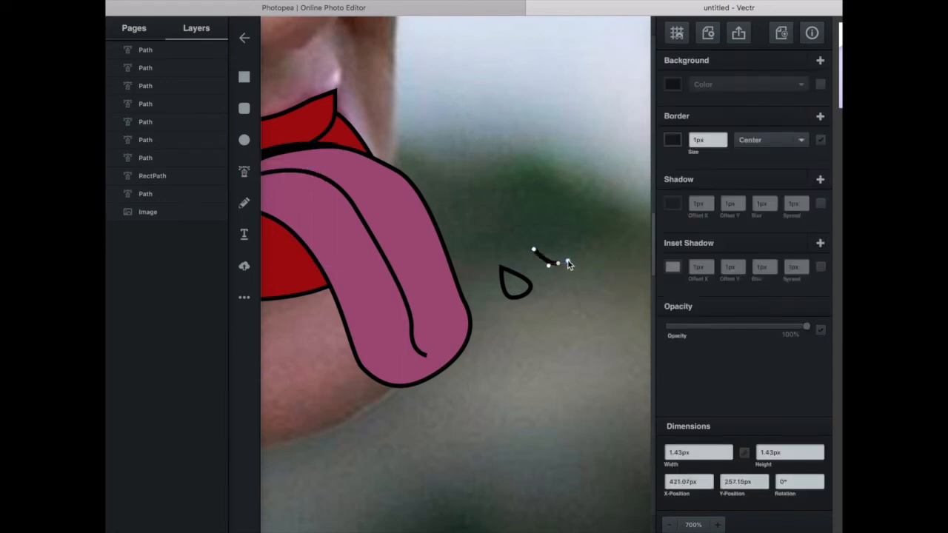
left_click_drag(563, 244, 553, 247)
left_click(533, 249)
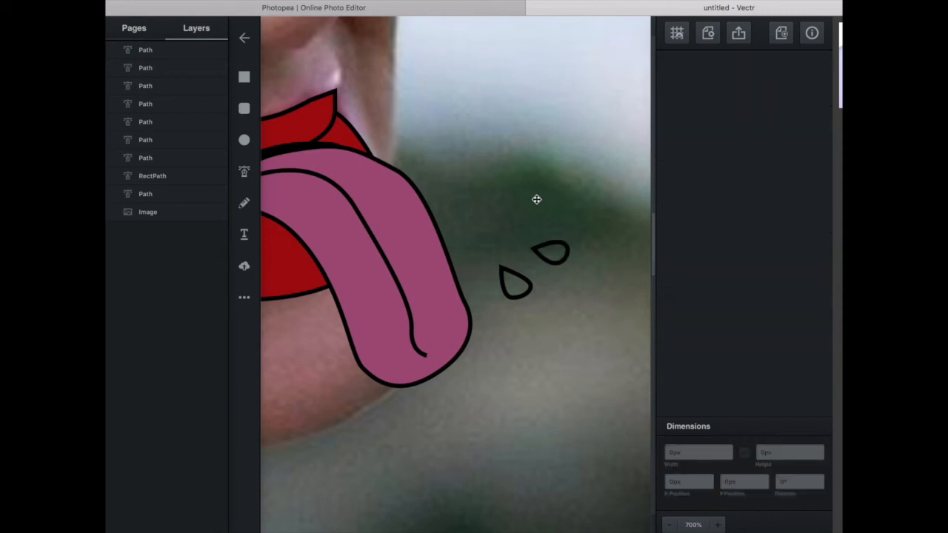
Draw a small upright teardrop outline on the chin, left of the tongue and below the lower lip.
left_click(245, 170)
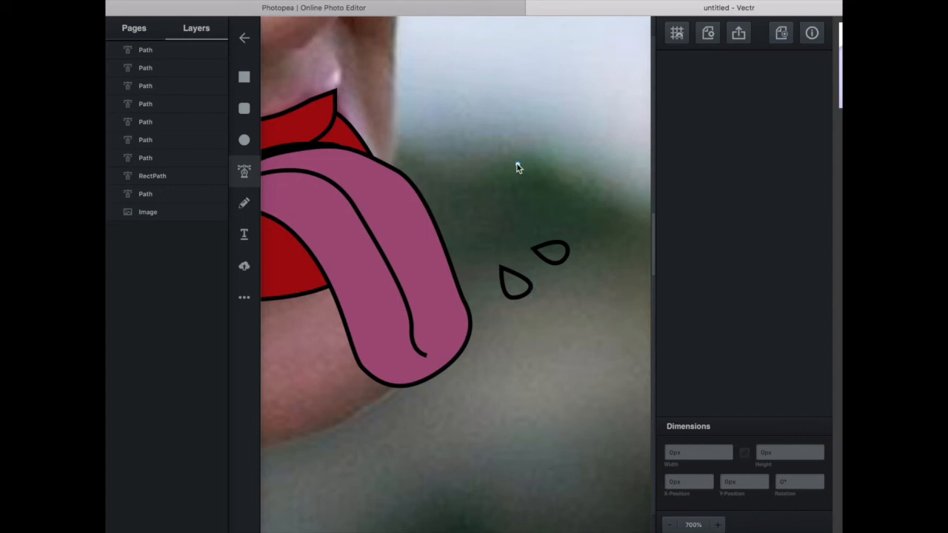
left_click(521, 204)
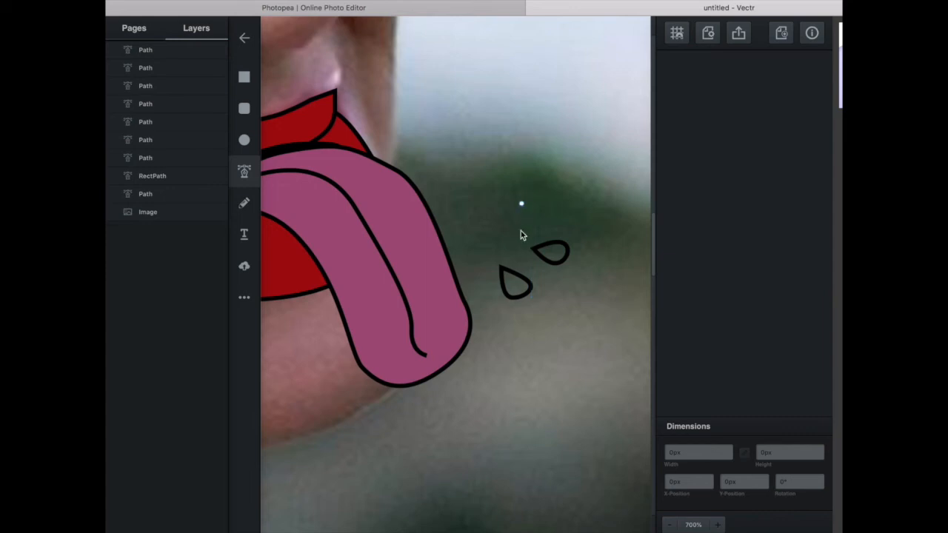
left_click(317, 374)
left_click_drag(310, 394, 328, 385)
left_click(318, 375)
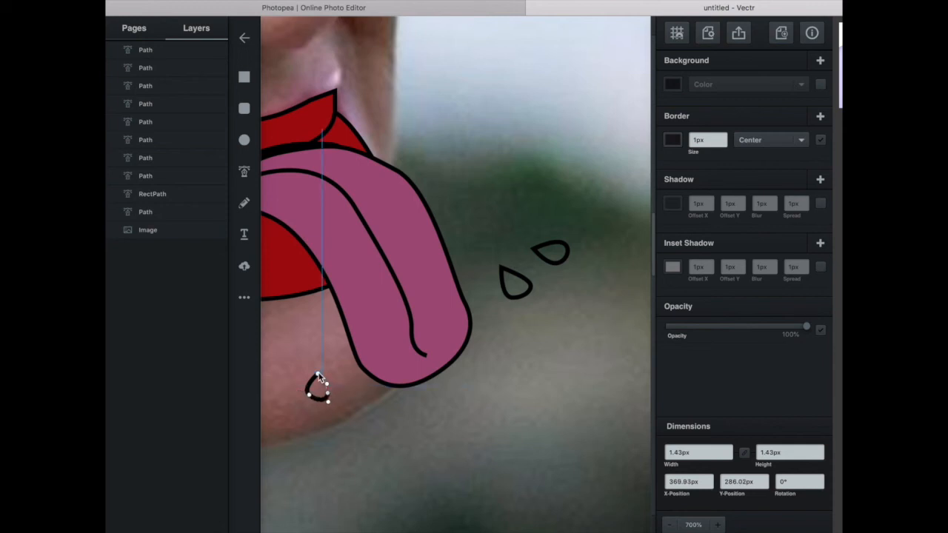
key("Escape")
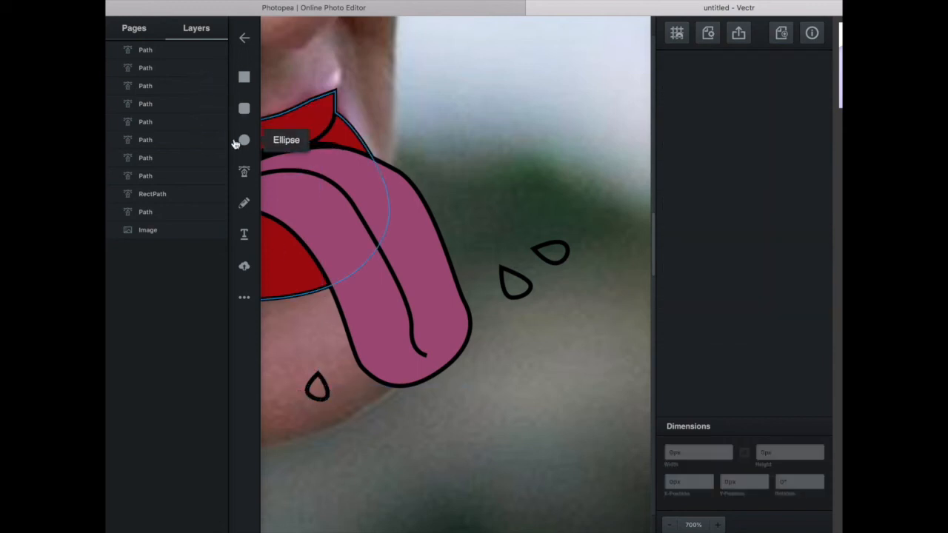
Draw another small upright teardrop outline in the background below the tongue's tip.
left_click(244, 171)
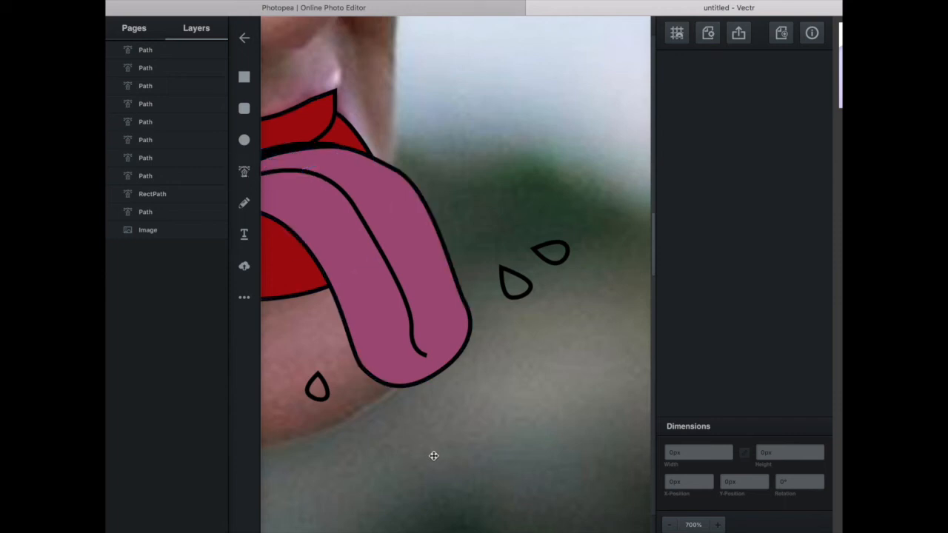
left_click(245, 171)
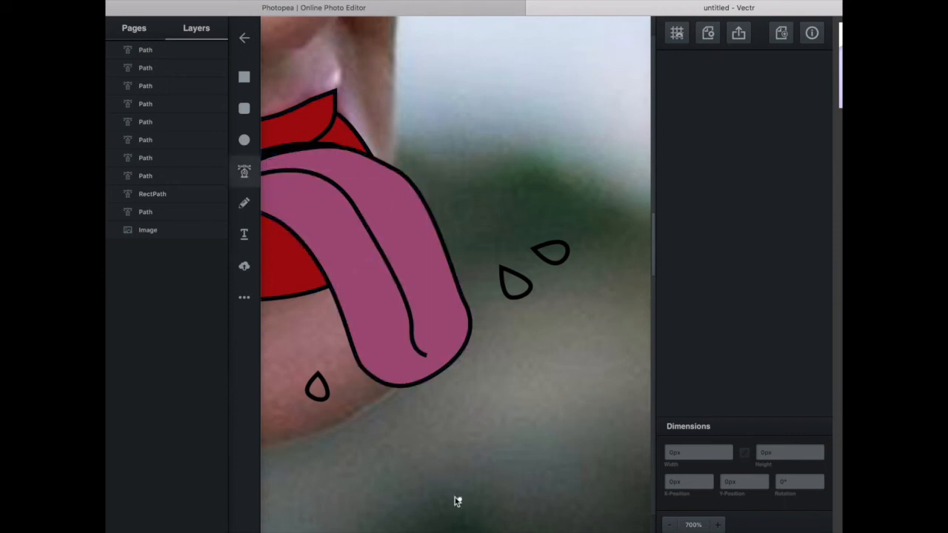
left_click(413, 461)
left_click(409, 487)
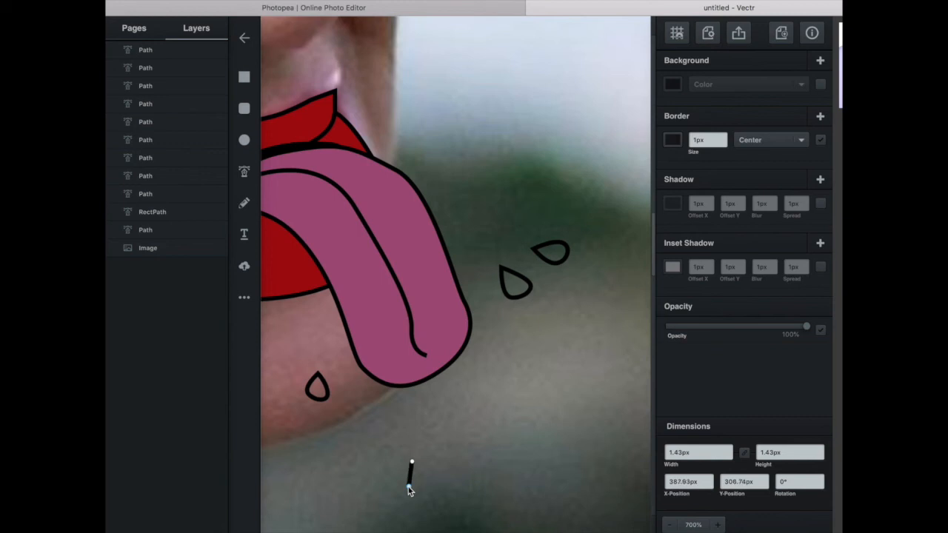
left_click_drag(416, 489, 424, 472)
left_click(412, 463)
Add a matching small teardrop outline just below and to the right of the one beneath the tongue's tip.
left_click(246, 171)
left_click(436, 488)
mouse_move(436, 509)
left_mouse_down()
mouse_move(447, 512)
mouse_move(446, 495)
left_mouse_up()
left_click(437, 487)
key("Escape")
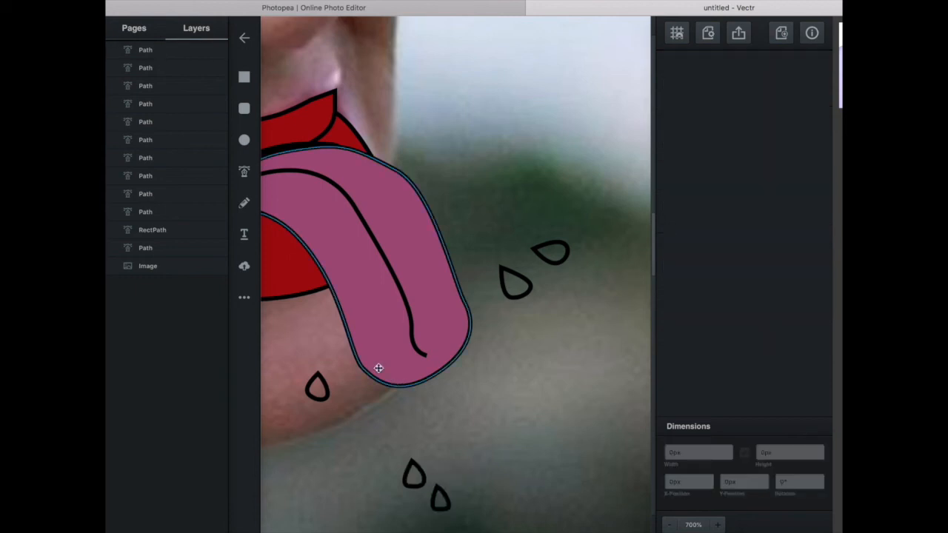
left_click(244, 77)
left_click(552, 245)
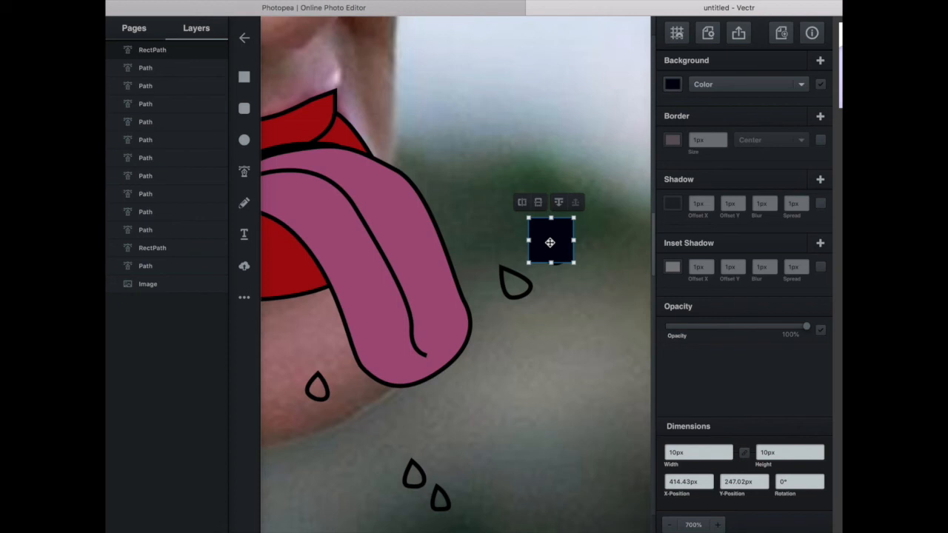
key("Delete")
Fill the uppermost teardrop right of the tongue with light periwinkle blue (#8393e7) and remove its border.
left_click(554, 246)
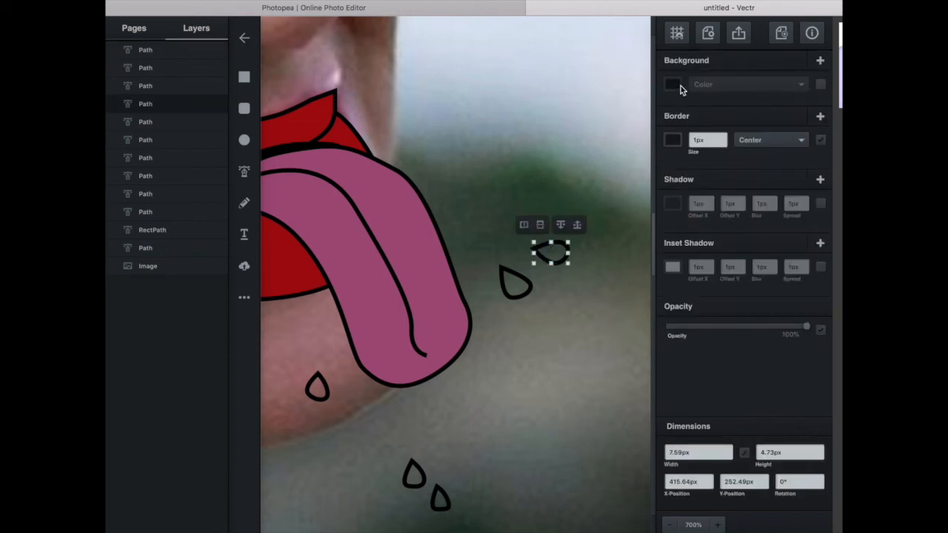
left_click(673, 85)
left_click_drag(624, 77, 565, 65)
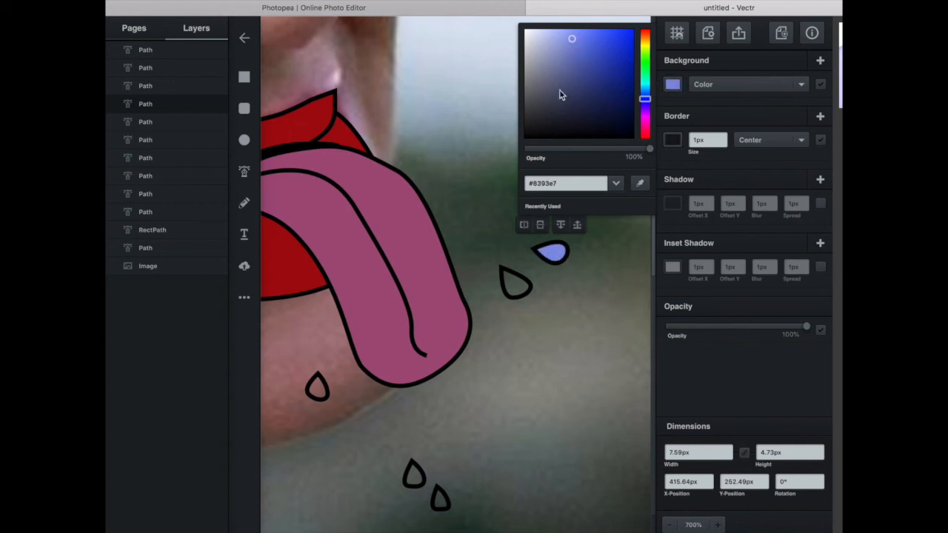
left_click(516, 291)
left_click(556, 253)
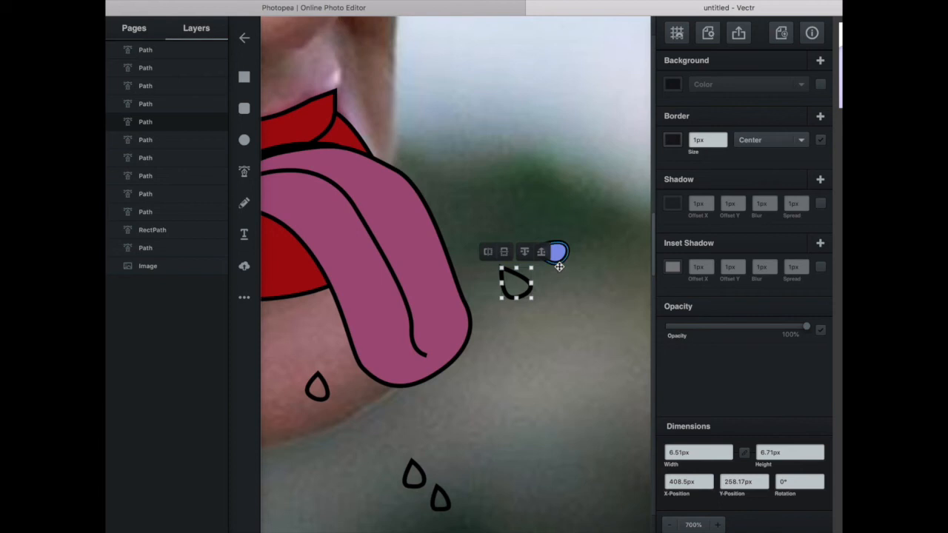
left_click(821, 141)
Fill the lower teardrop beside the tongue with the periwinkle blue sampled from the uppermost teardrop.
left_click(508, 292)
left_click(672, 84)
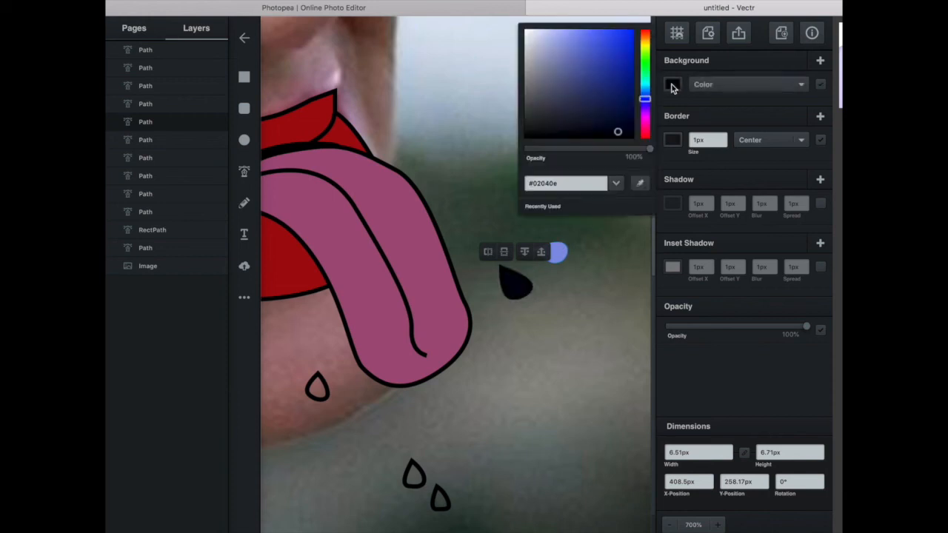
left_click(639, 183)
left_click(552, 253)
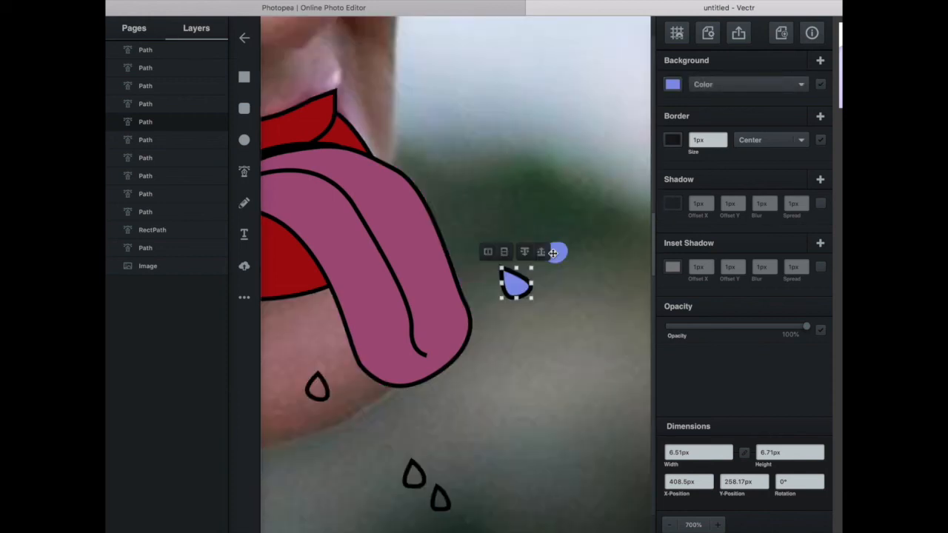
Fill the teardrop on the chin with the blue sampled from the uppermost teardrop.
left_click(314, 390)
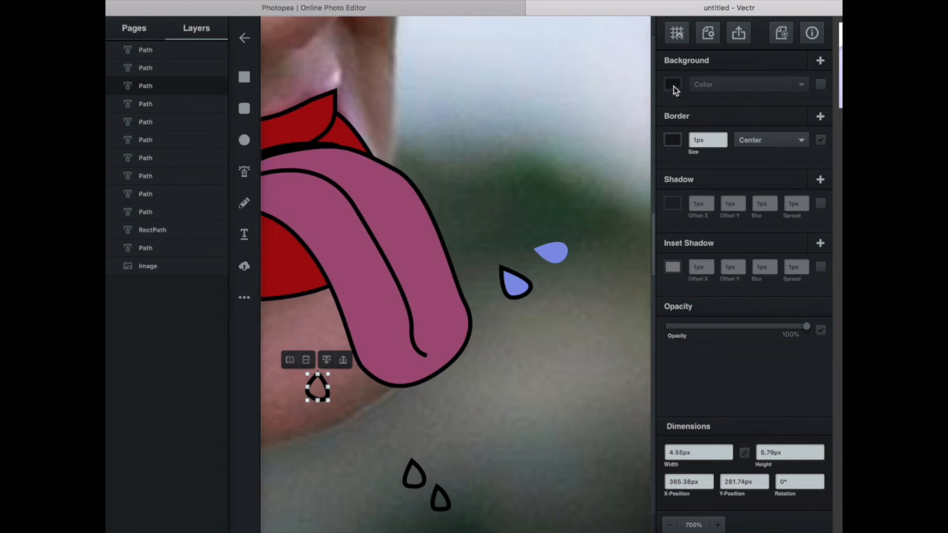
left_click(673, 84)
left_click(638, 181)
left_click(553, 254)
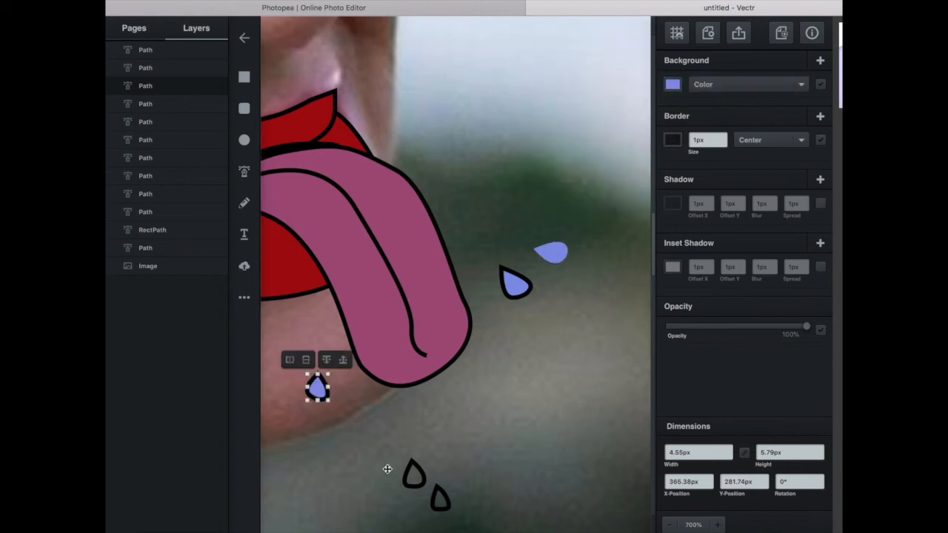
Fill both teardrops below the tongue's tip with the blue sampled from the uppermost teardrop.
left_click(413, 474)
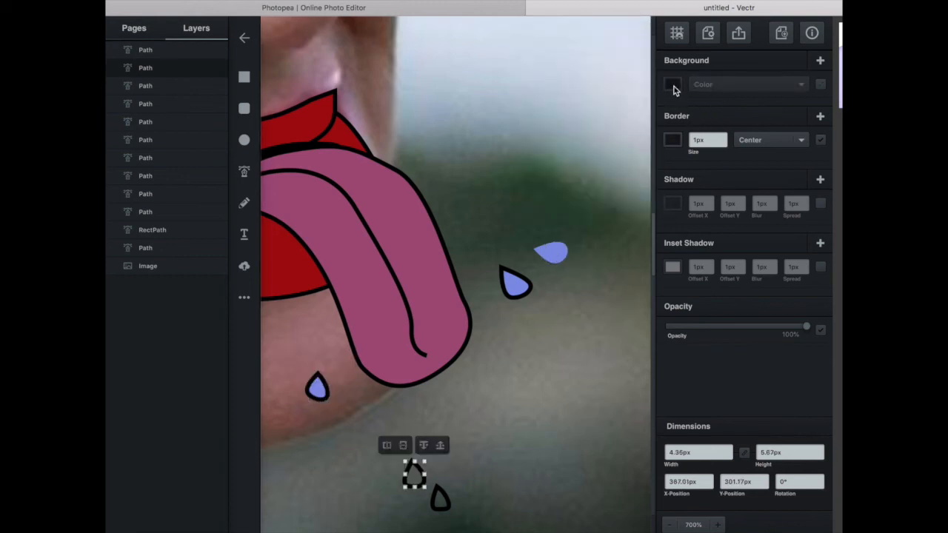
left_click(673, 86)
left_click(640, 182)
left_click(551, 255)
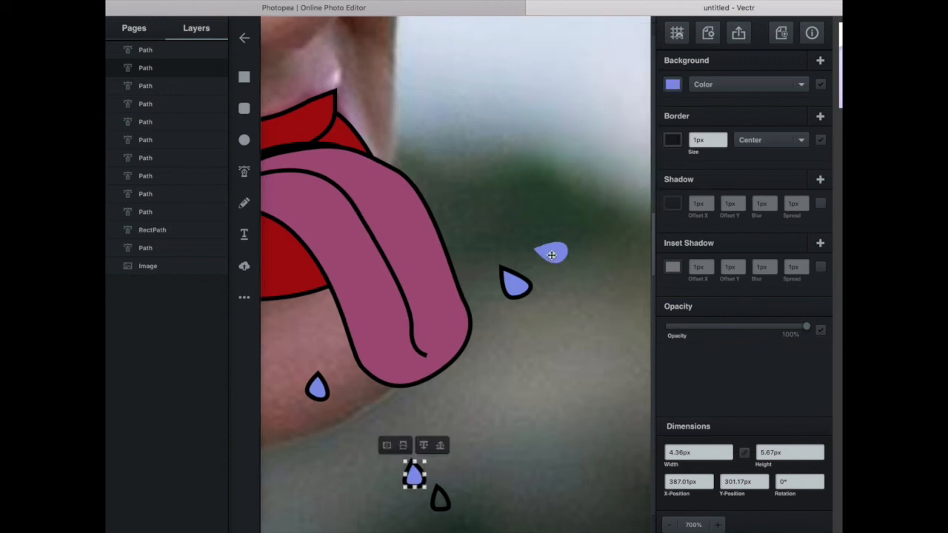
left_click(440, 501)
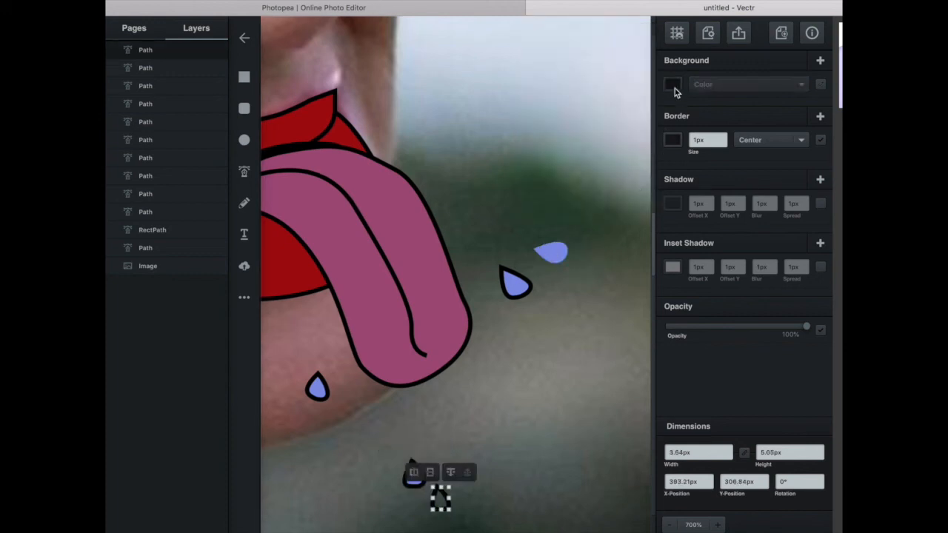
left_click(673, 86)
left_click(639, 183)
left_click(548, 253)
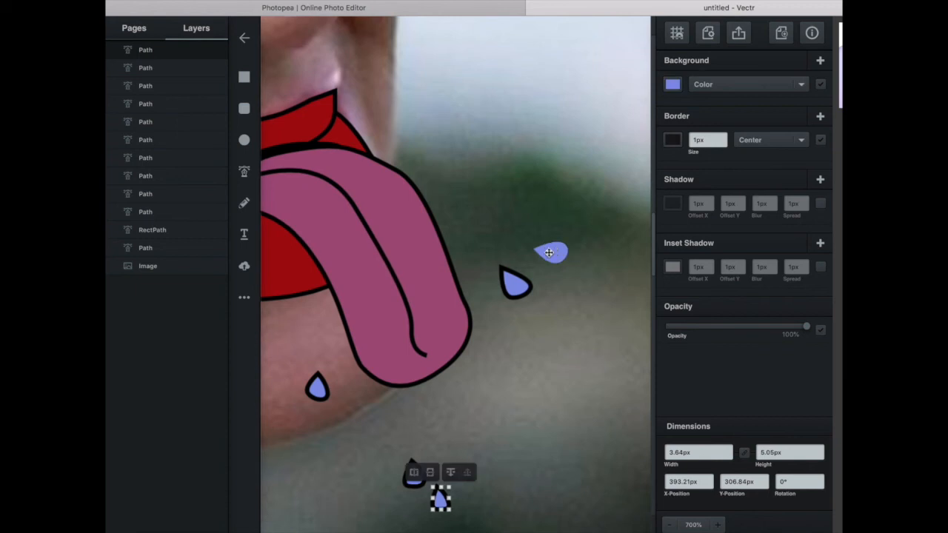
Remove the lower side teardrop's border and set its opacity to 27%, and reduce the uppermost teardrop's opacity to about 56%.
left_click(516, 285)
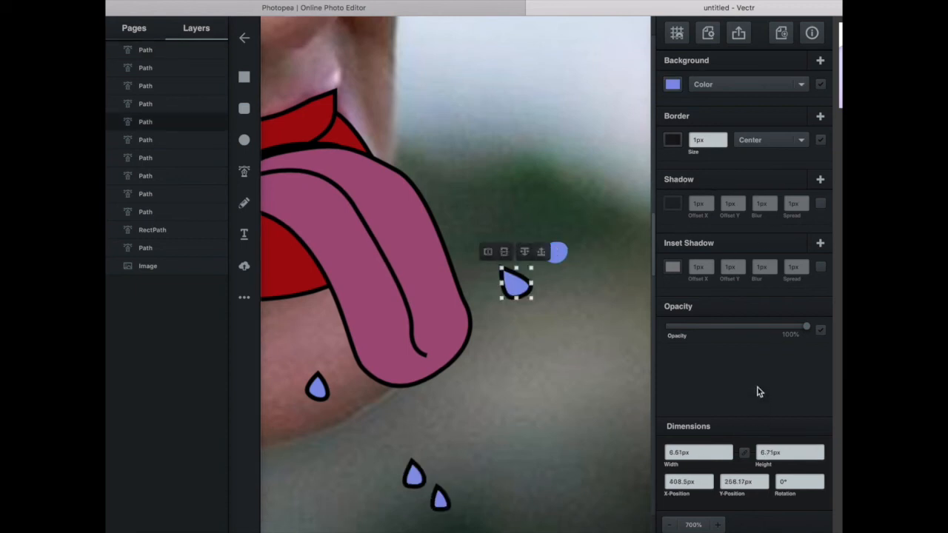
left_click(820, 140)
left_click_drag(726, 329, 704, 329)
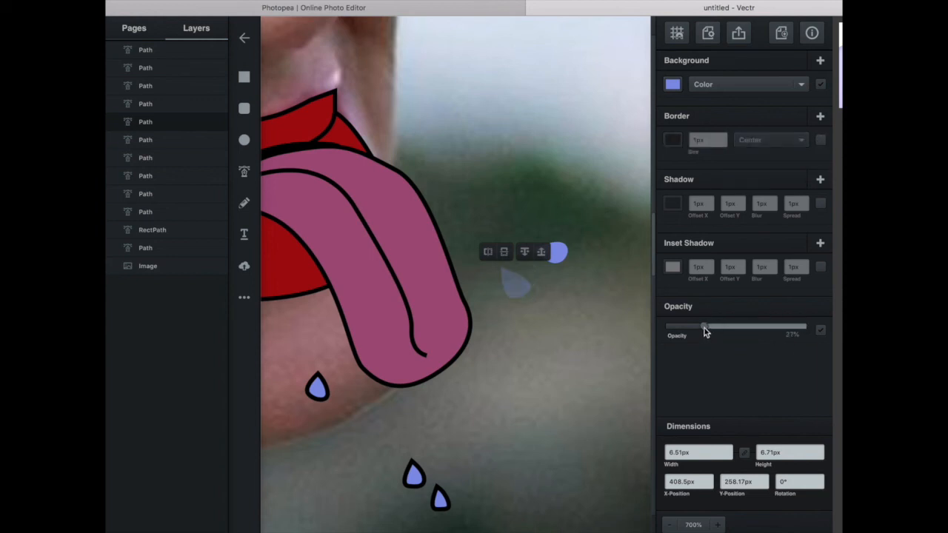
left_click(562, 253)
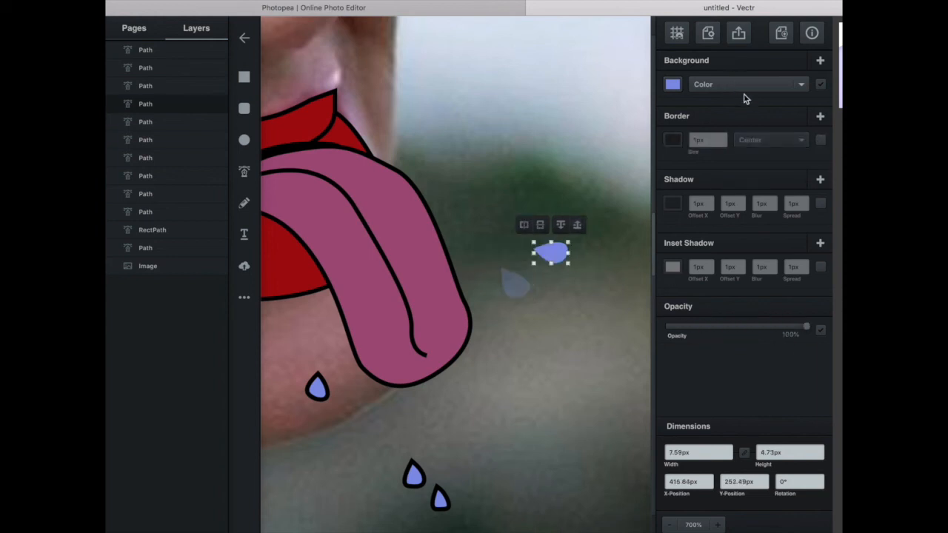
left_click_drag(718, 326, 744, 326)
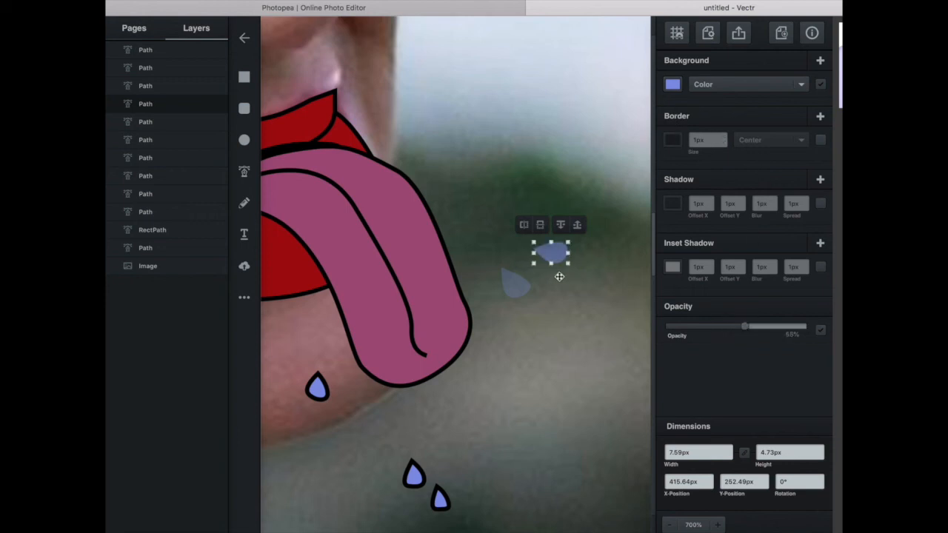
Remove the chin teardrop's border and make its blue fill partly transparent.
left_click(317, 386)
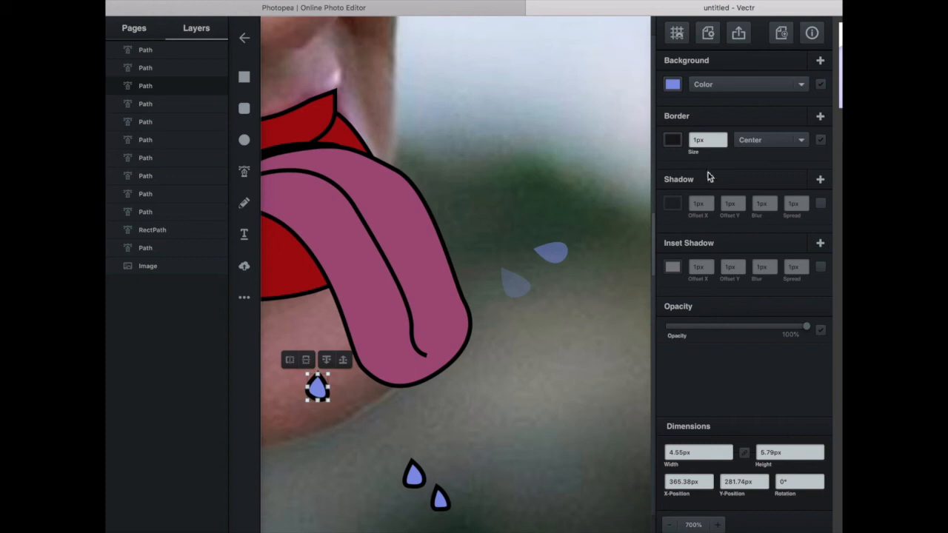
left_click(820, 142)
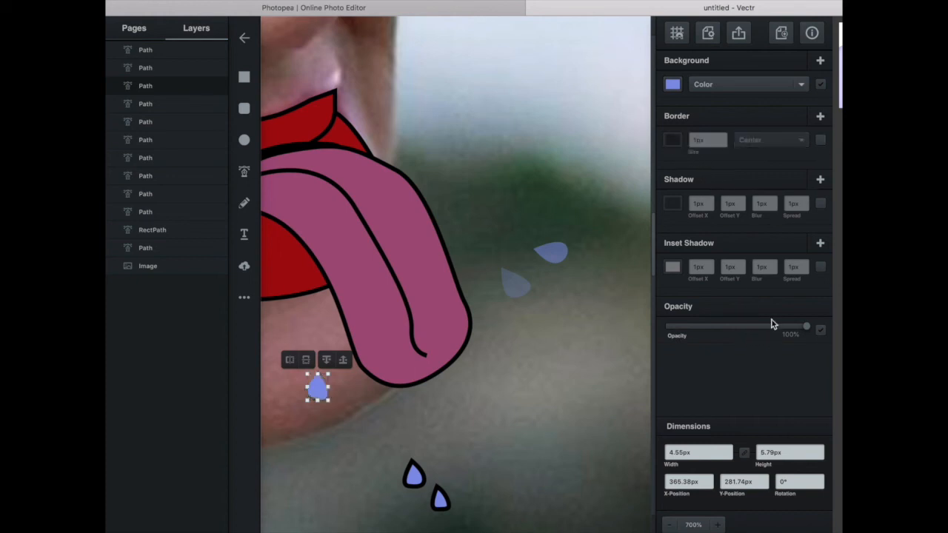
left_click(764, 326)
Remove the border of the upper teardrop below the tongue's tip and reduce its opacity to about 36%.
left_click(414, 474)
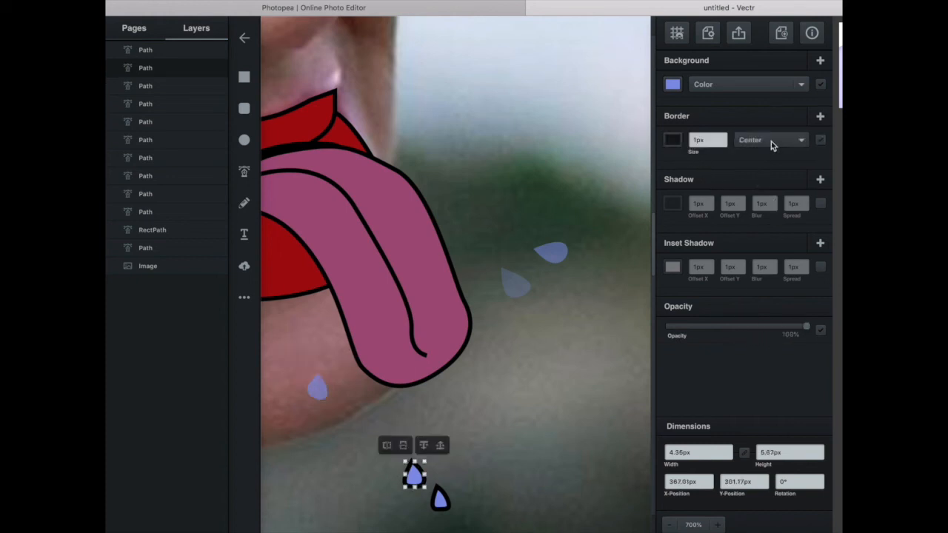
left_click(820, 140)
left_click(715, 327)
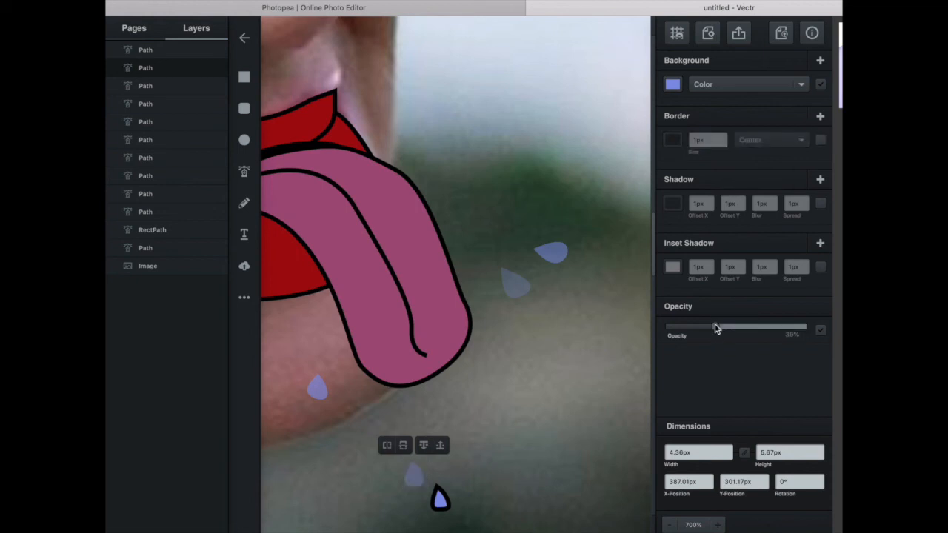
Remove the border of the lowest teardrop below the tongue's tip and make it partly transparent.
left_click(442, 499)
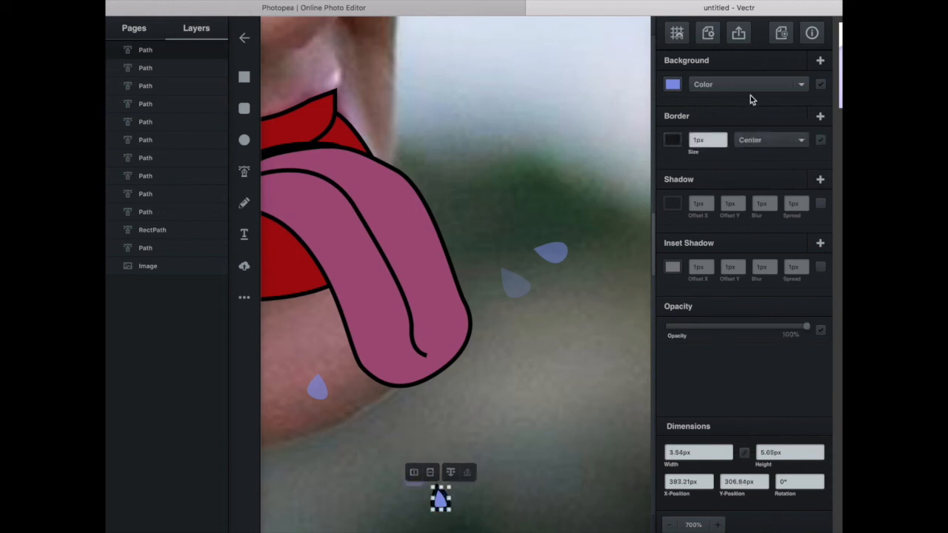
left_click(819, 140)
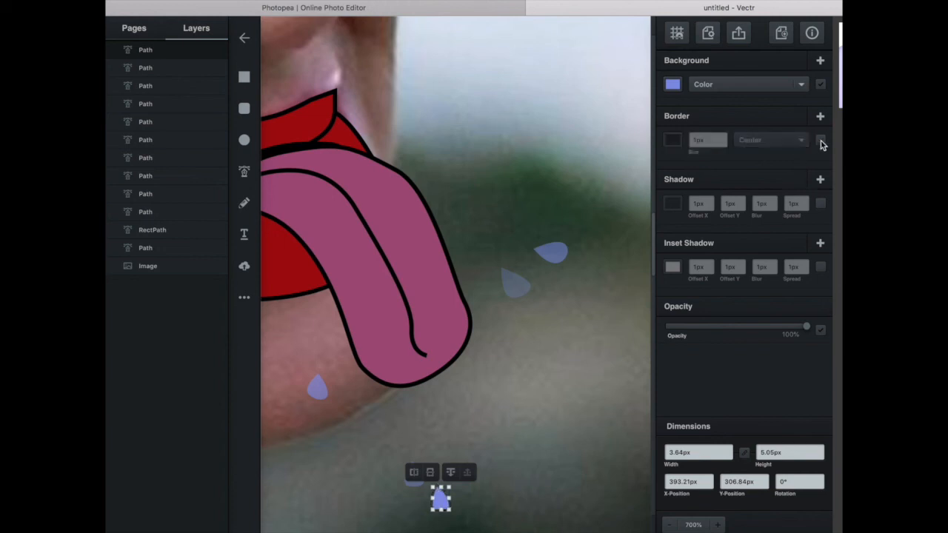
left_click(754, 327)
left_click(559, 404)
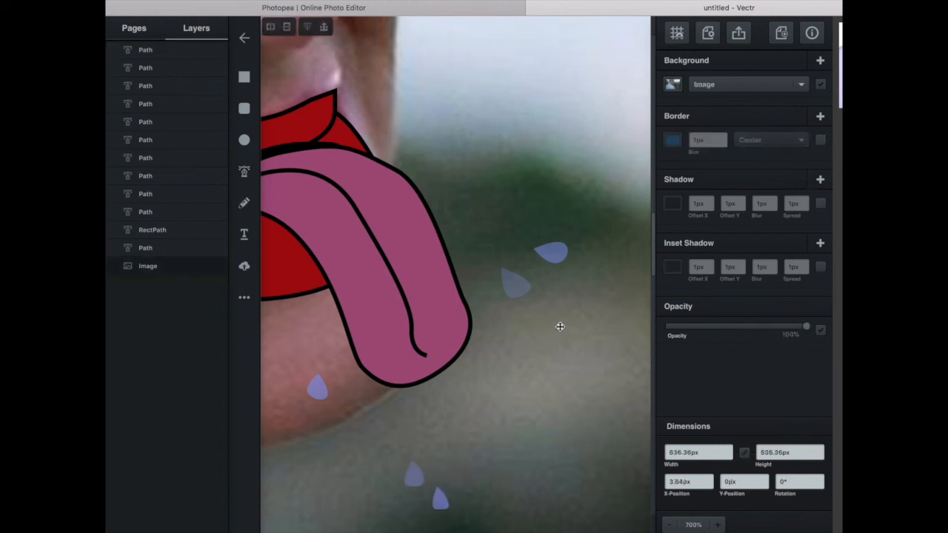
Preview the mouth, tongue and drops without the photo by turning its image fill off and on again.
key("super+minus")
key("super+minus")
key("super+minus")
key("super+minus")
key("super+minus")
key("super+minus")
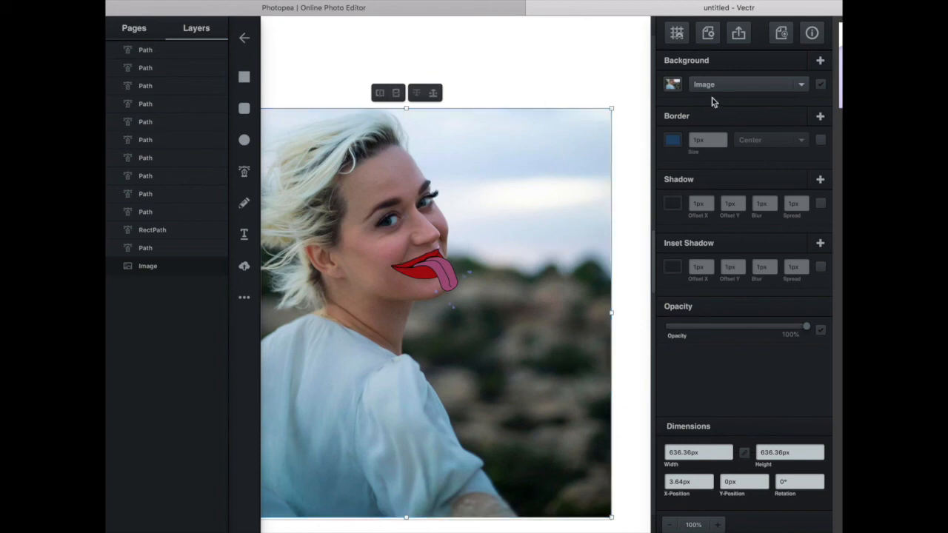
left_click(820, 85)
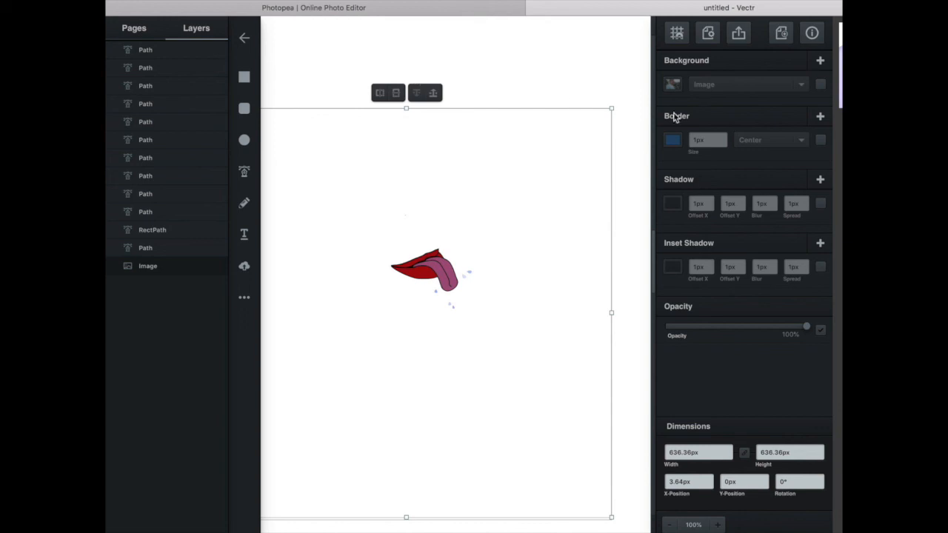
left_click(820, 84)
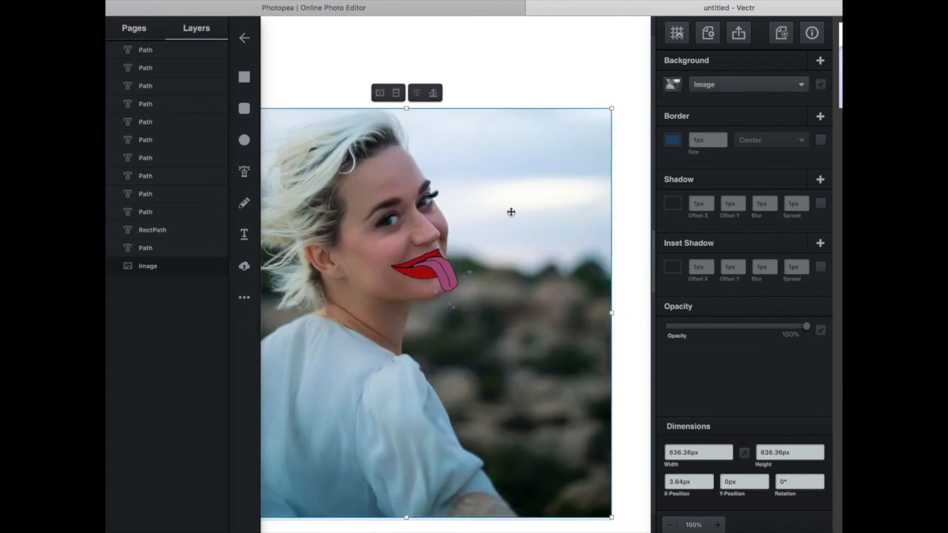
Change the tongue's solid pink fill to a linear gradient.
key("super+plus")
key("super+plus")
key("super+plus")
scroll(504, 214, "left", 1)
scroll(500, 216, "up", 1)
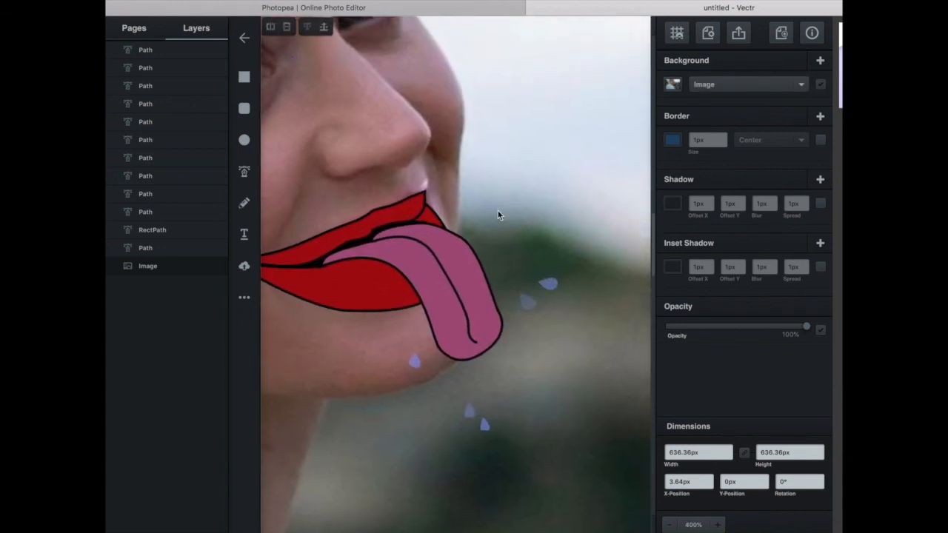
left_click(408, 237)
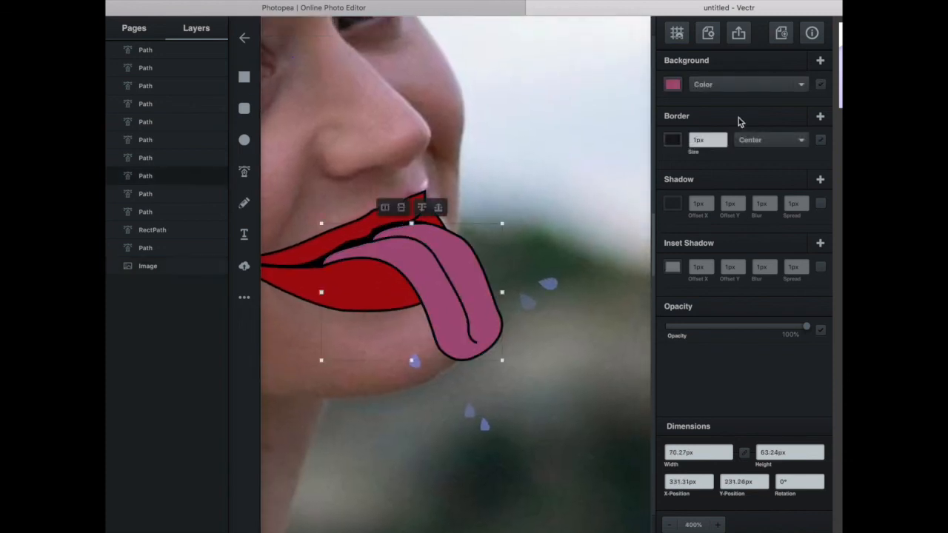
left_click(672, 84)
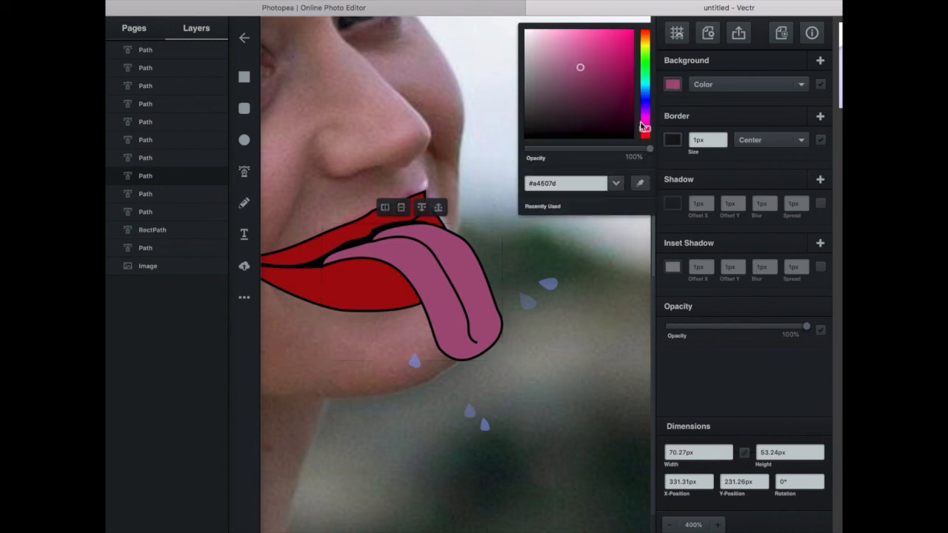
left_click(733, 84)
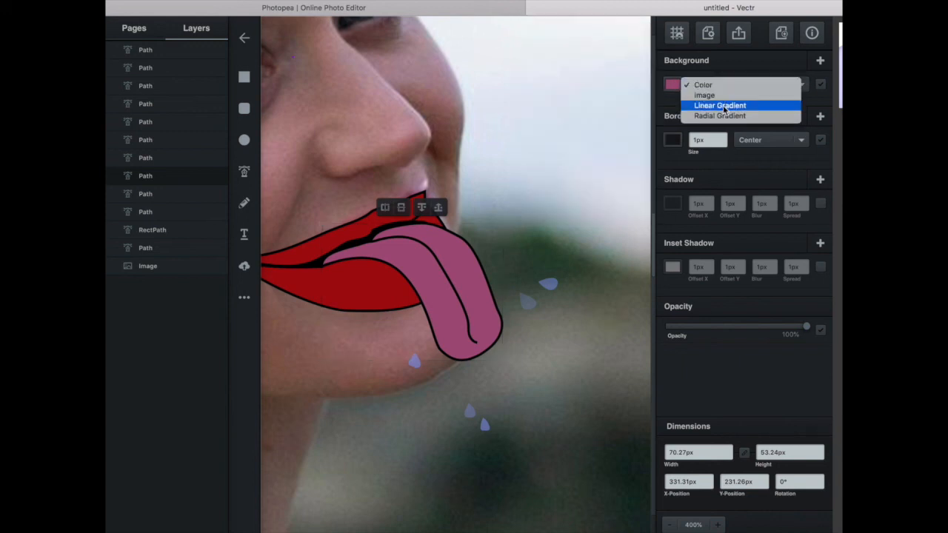
left_click(720, 105)
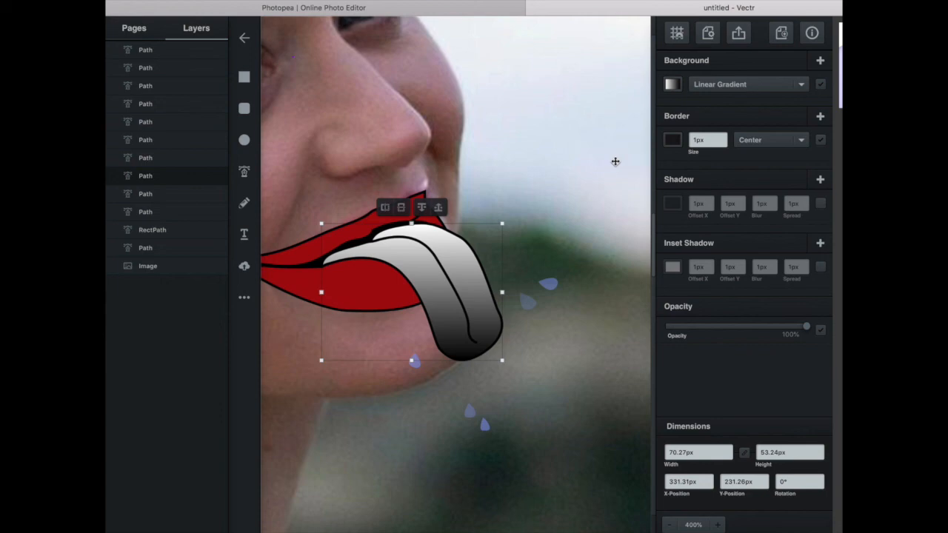
Set the white stop of the tongue's gradient to bright pink-violet (#e367ec).
left_click(675, 85)
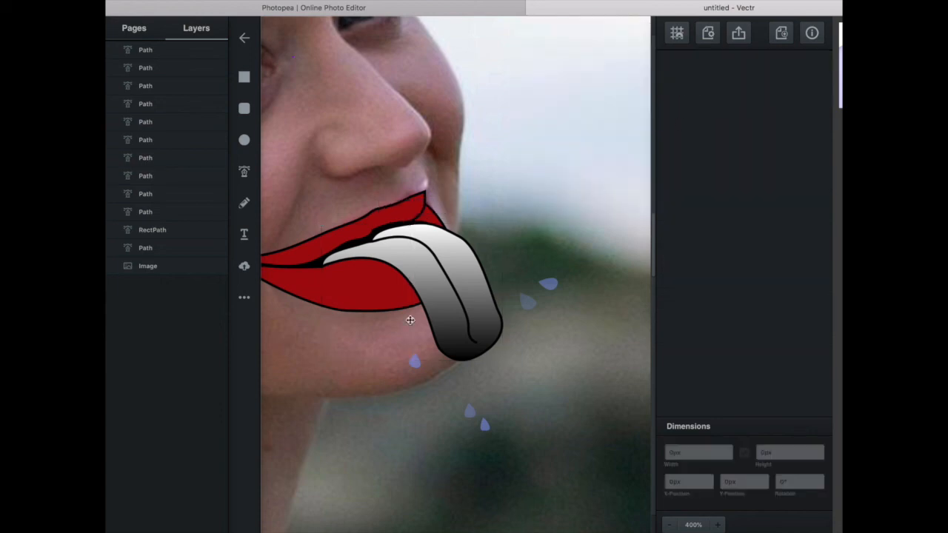
left_click(419, 288)
left_click(671, 84)
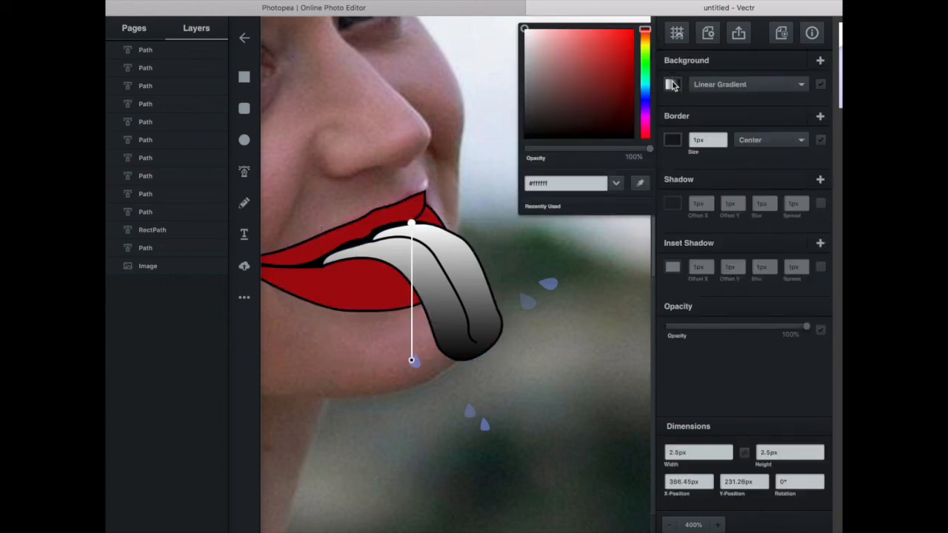
left_click(645, 117)
left_click_drag(590, 70, 568, 50)
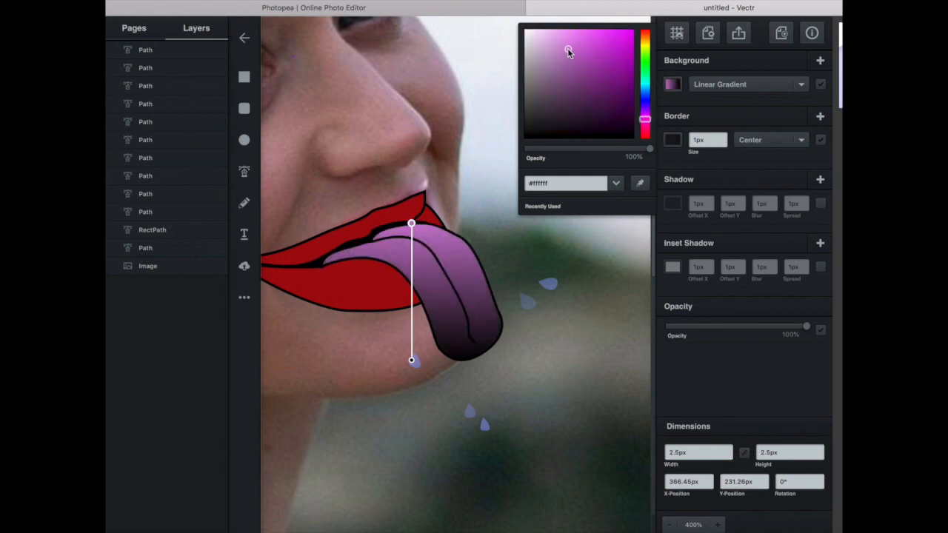
left_click_drag(583, 34, 585, 37)
Run the tongue's gradient diagonally, with the pink-violet stop near the tip and the black stop at the tongue's base inside the mouth.
left_click_drag(411, 223, 485, 368)
left_click_drag(413, 361, 371, 224)
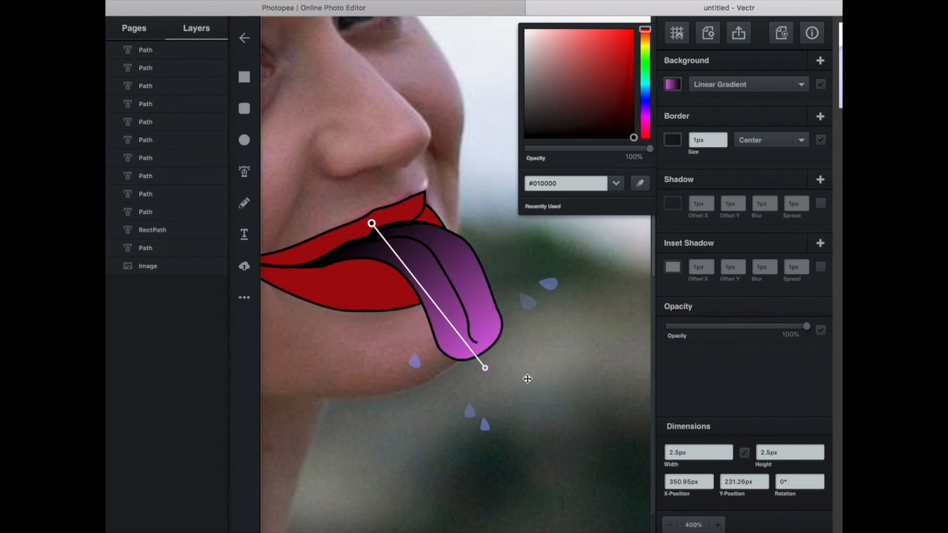
left_click_drag(486, 372, 477, 320)
left_click(477, 320)
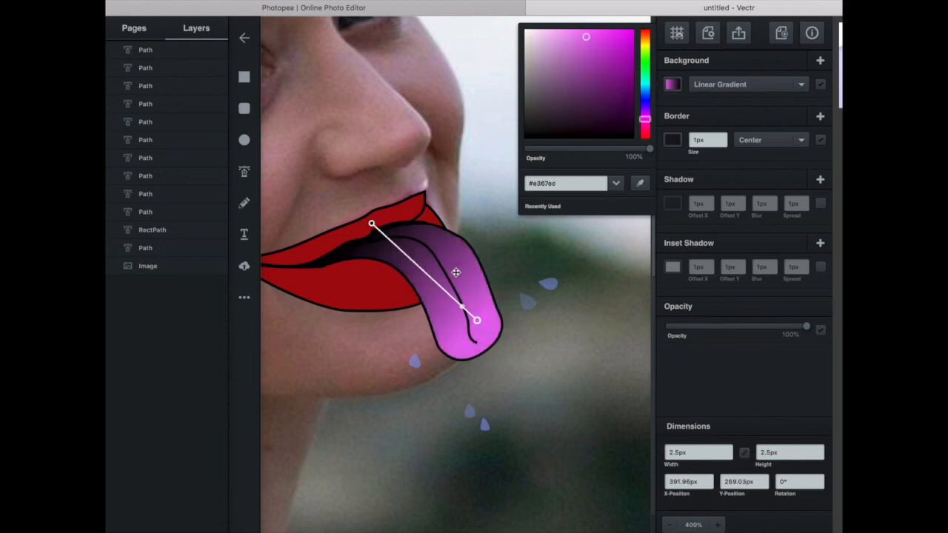
left_click_drag(372, 225, 361, 241)
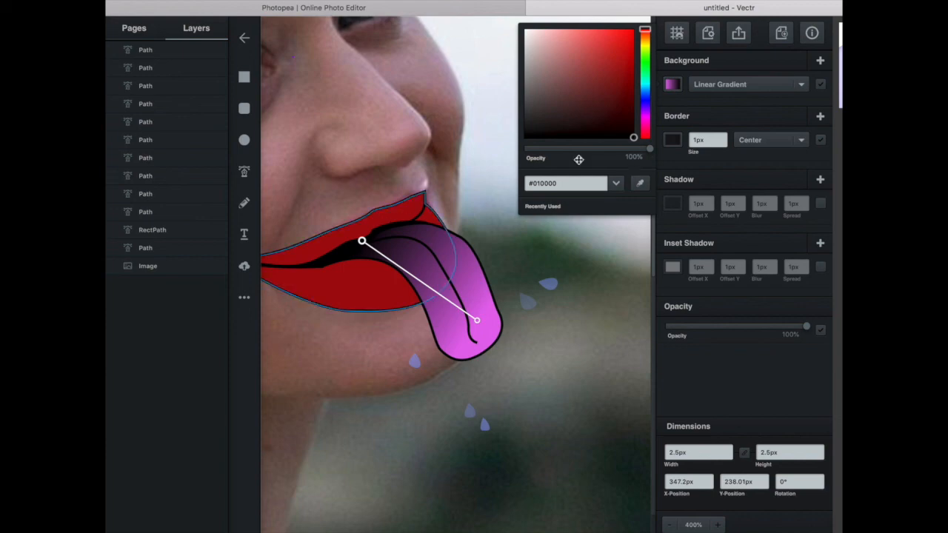
Change the dark stop of the tongue's gradient from black to muted purple (#5f386e).
left_click(645, 118)
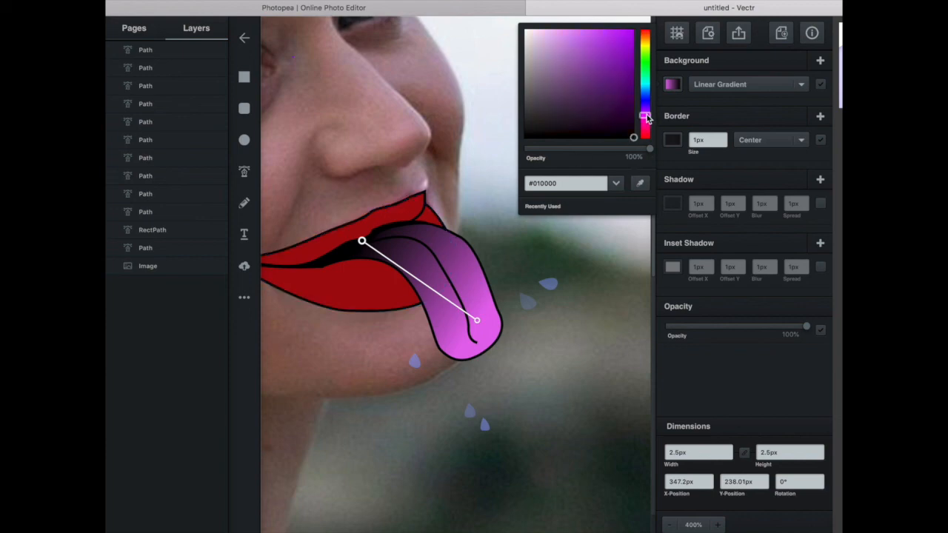
mouse_move(582, 91)
left_mouse_down()
mouse_move(573, 84)
mouse_move(579, 92)
left_mouse_up()
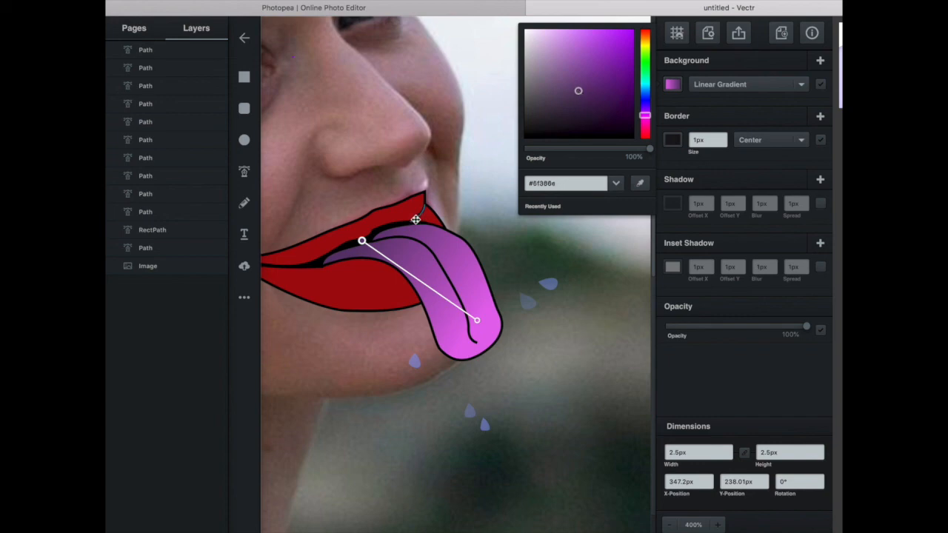
Turn on the tongue's outer shadow with a horizontal offset of -1 px and a vertical offset of 1 px.
left_click(476, 282)
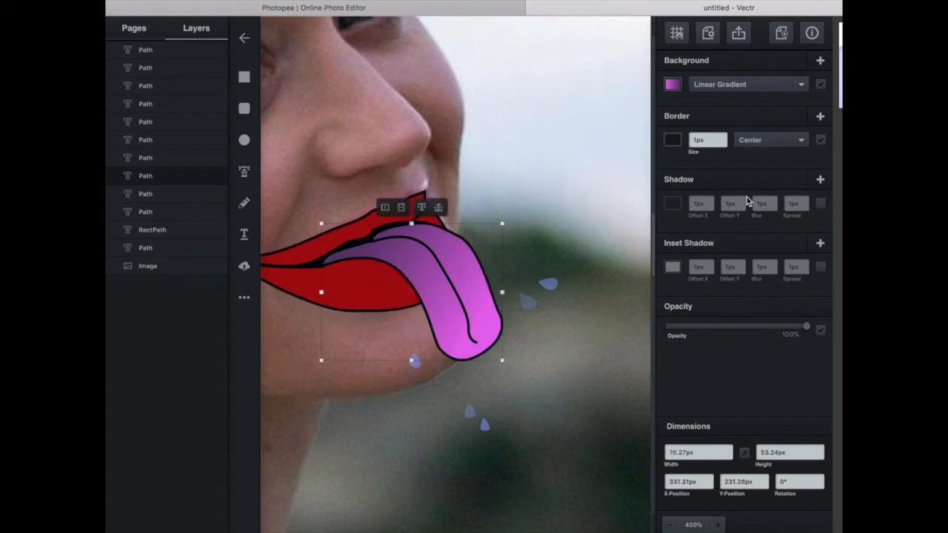
left_click(820, 204)
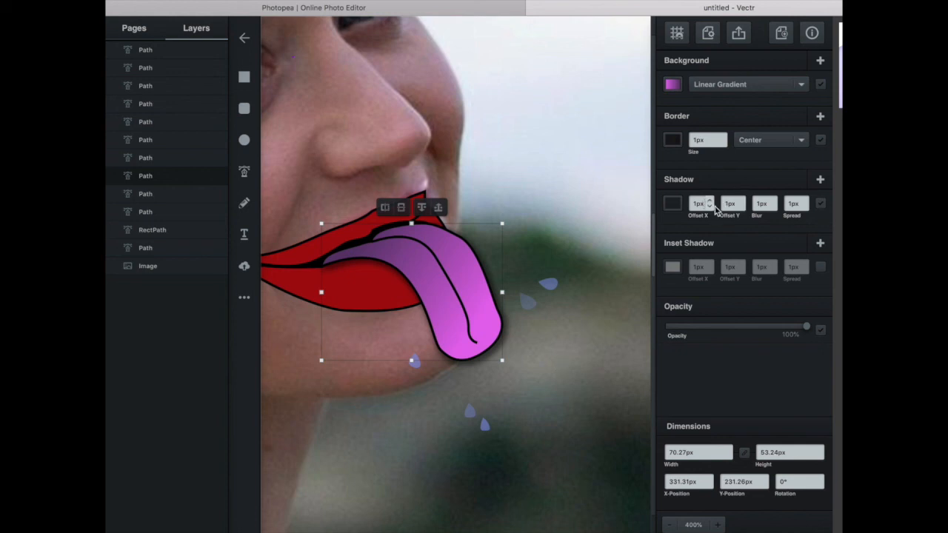
left_click(709, 208)
left_click(709, 208)
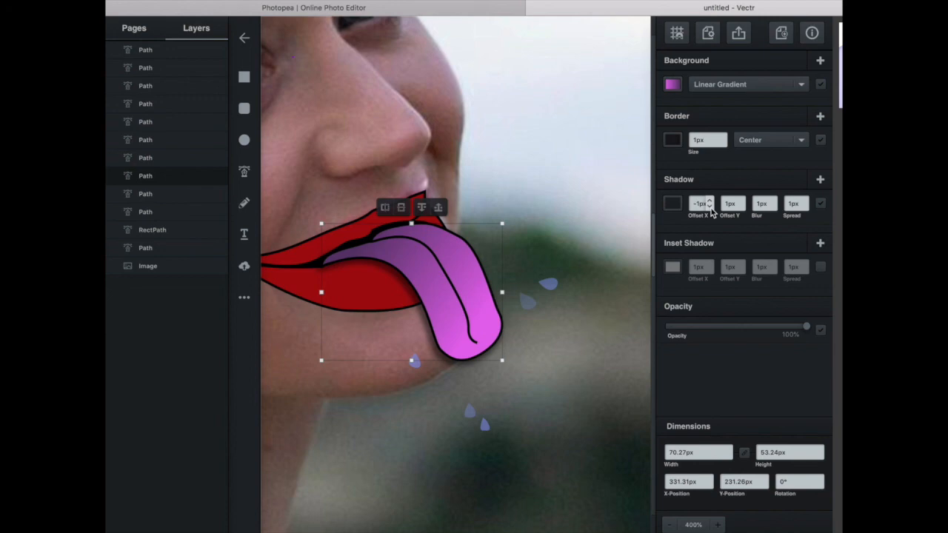
left_click(742, 208)
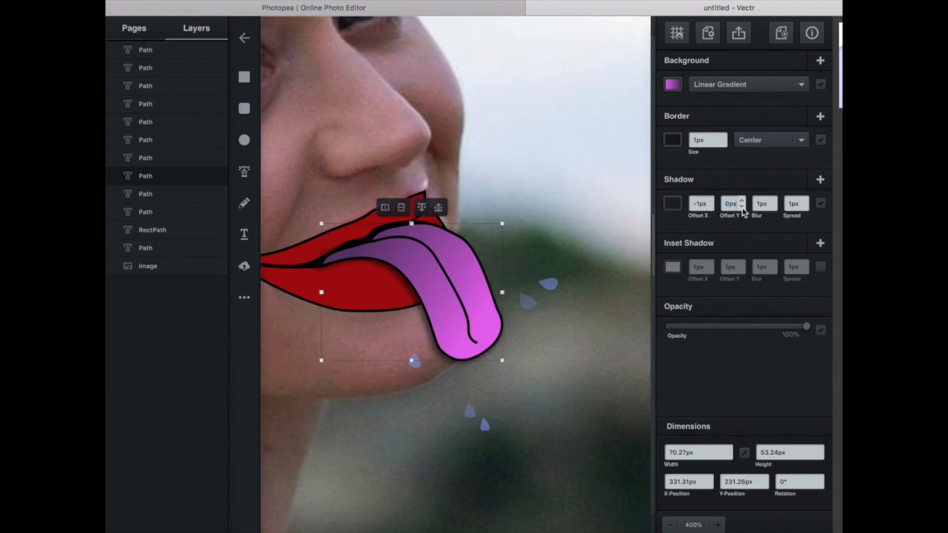
left_click(742, 208)
left_click(740, 201)
left_click(741, 201)
left_click(740, 202)
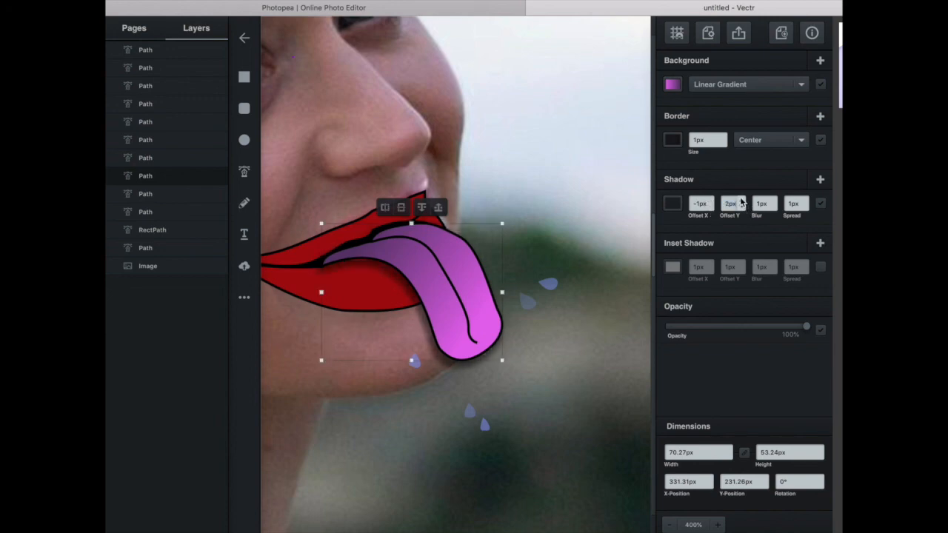
left_click(741, 208)
Set the blur of the tongue's shadow to 2 px and deselect the tongue.
left_click(774, 208)
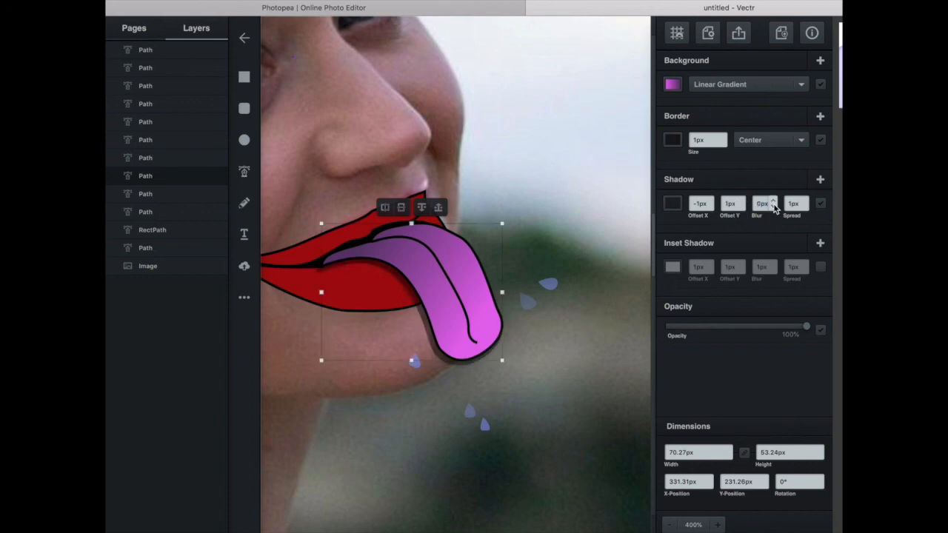
left_click(774, 201)
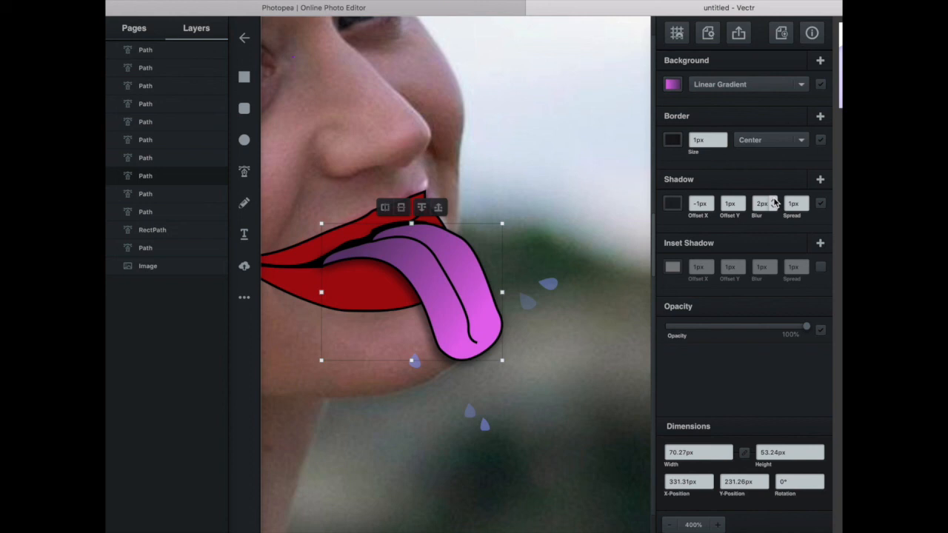
left_click(806, 201)
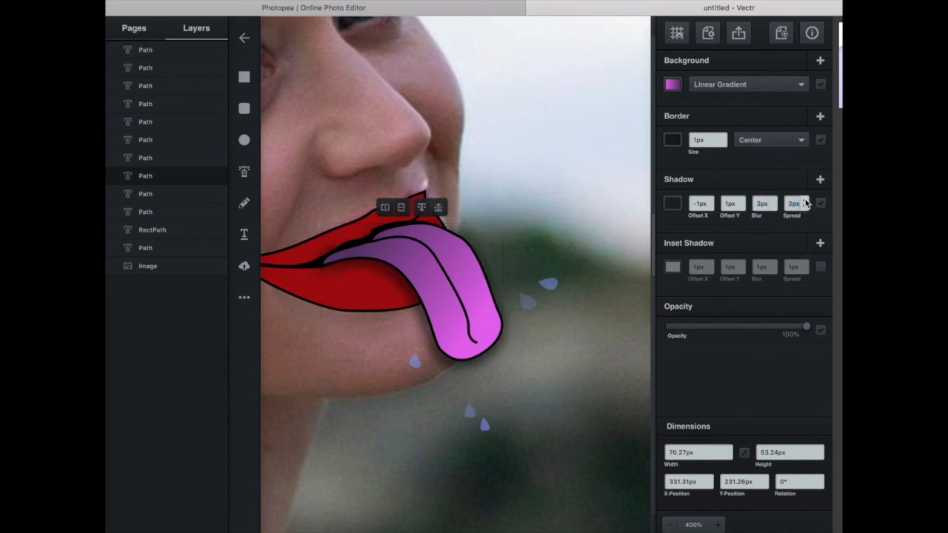
left_click(578, 379)
Turn on the outer shadow for the saliva drop on the chin.
scroll(403, 303, "left", 3)
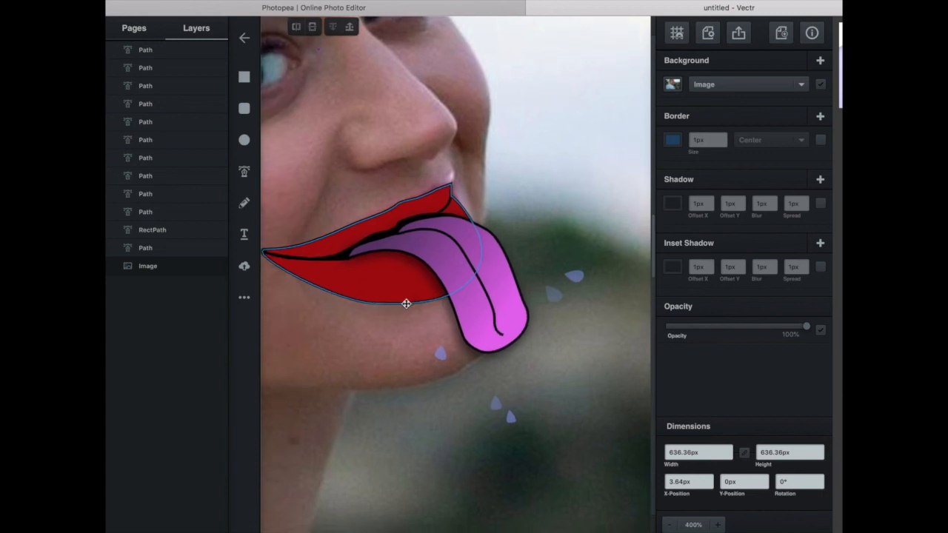
left_click(439, 356)
left_click(438, 354)
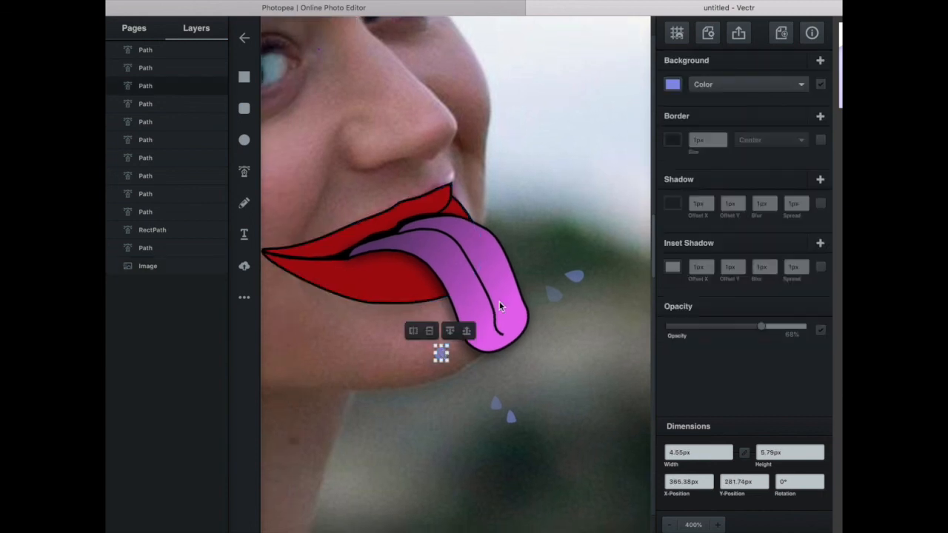
left_click(819, 204)
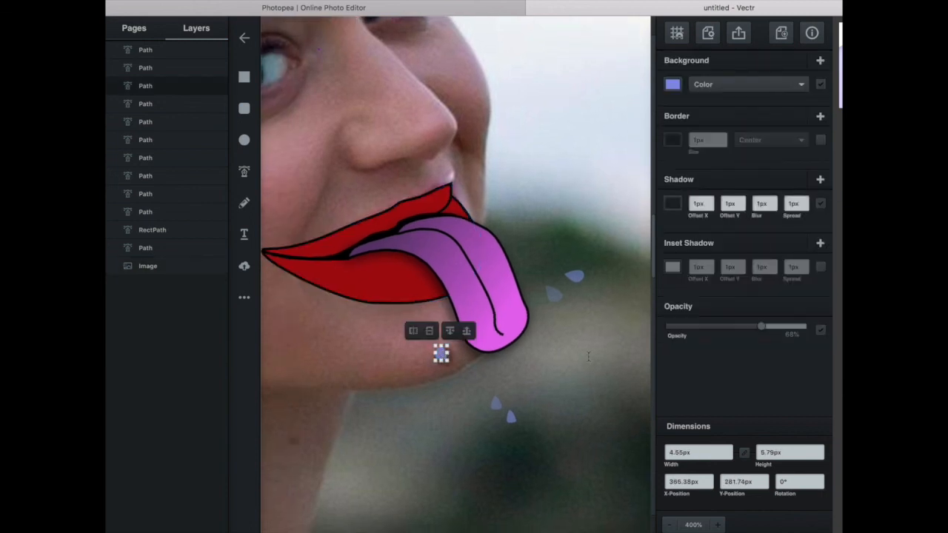
left_click(573, 370)
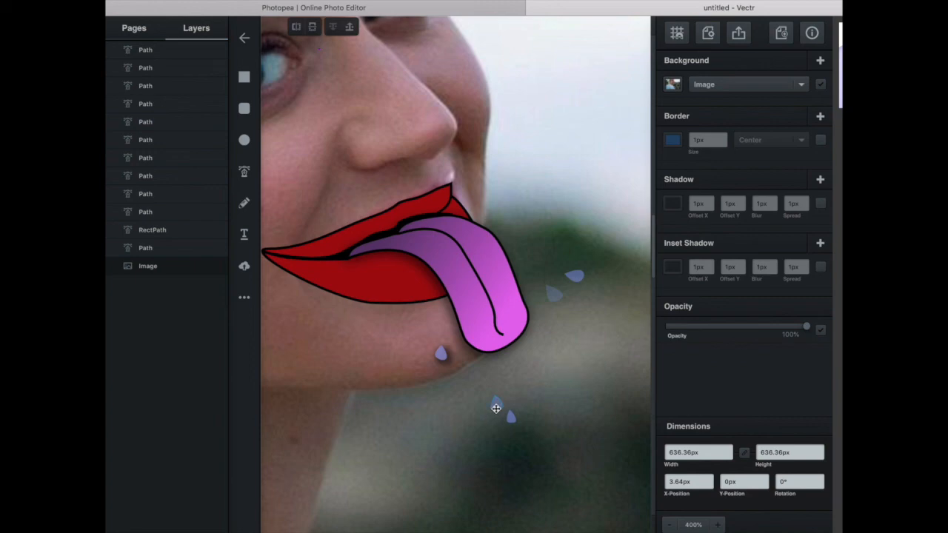
Turn on the outer shadow for the two saliva drops below the chin.
left_click(495, 404)
left_click(820, 204)
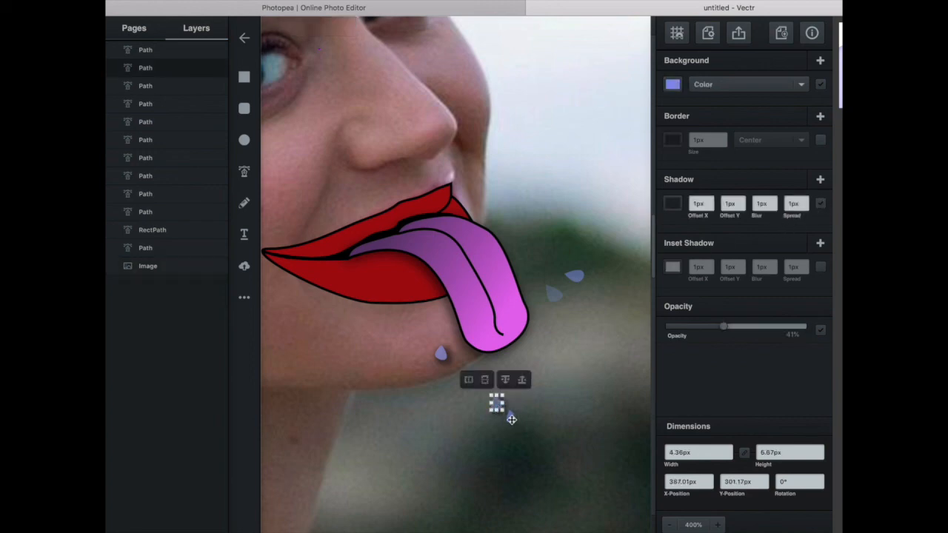
left_click(511, 418)
left_click(518, 417)
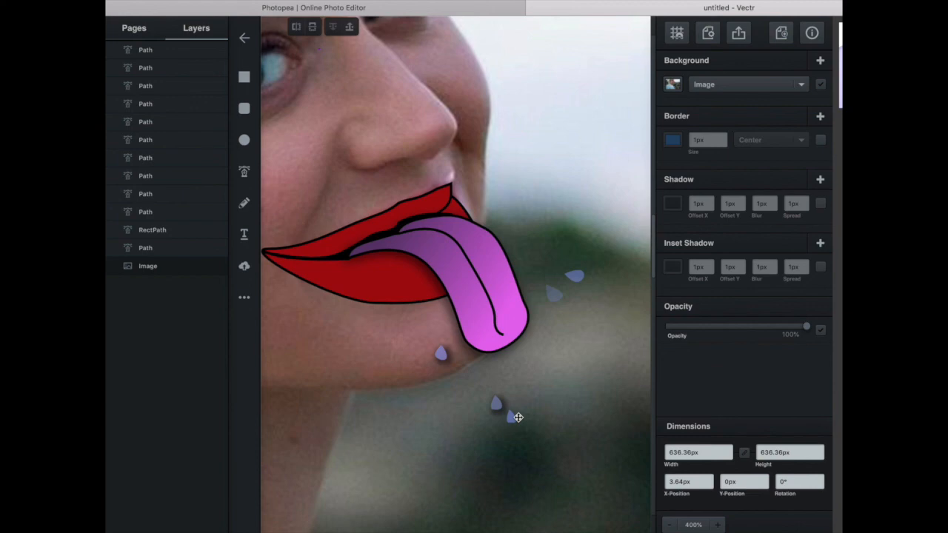
left_click(511, 416)
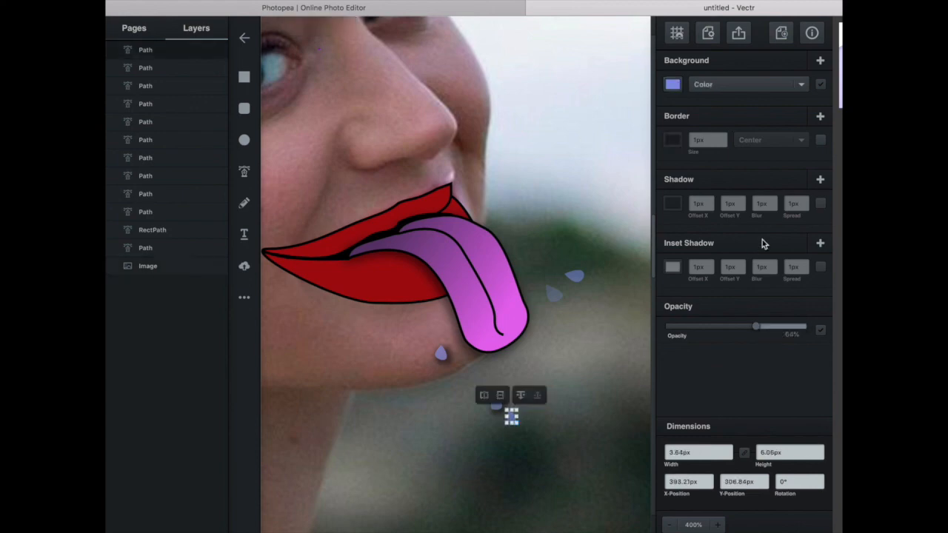
Turn on the outer shadow for the two saliva drops floating beside the tongue over the blurred background.
left_click(574, 276)
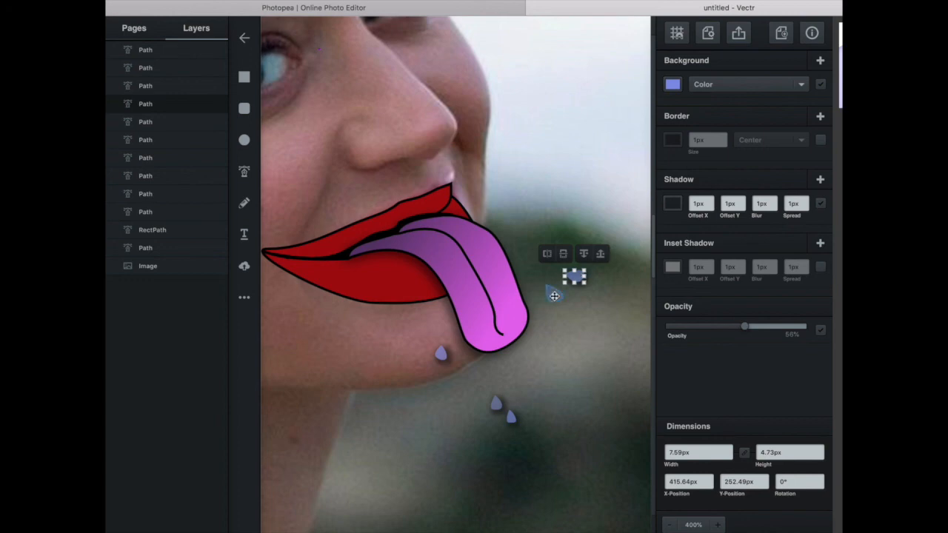
left_click(555, 293)
left_click(820, 205)
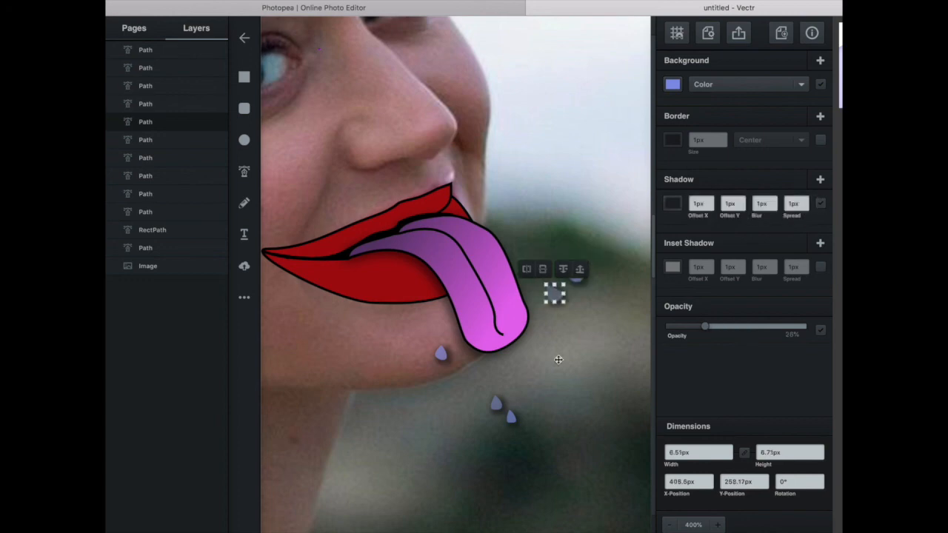
left_click(555, 365)
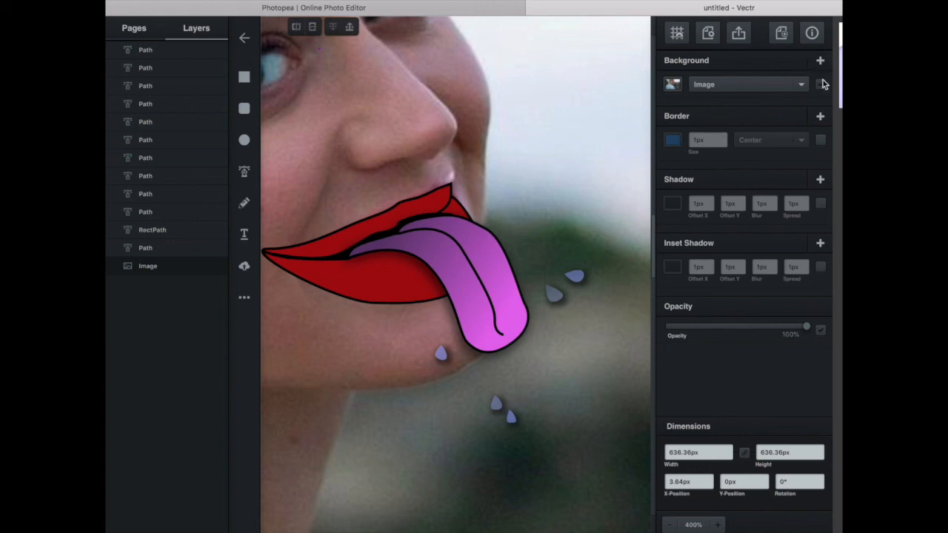
Hide the reference photo by turning off its image fill, leaving only the mouth, tongue and drops, and deselect it.
key("super+minus")
key("super+minus")
key("super+minus")
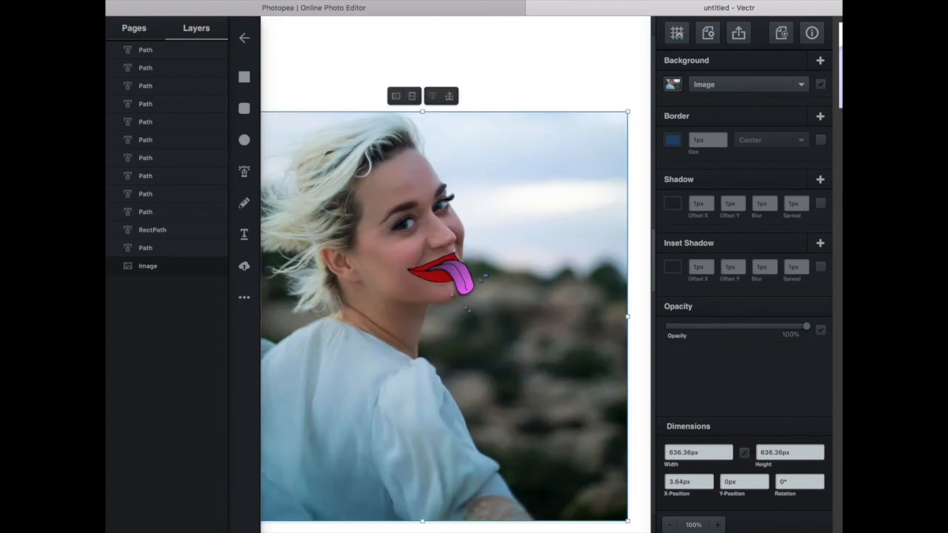
left_click(822, 85)
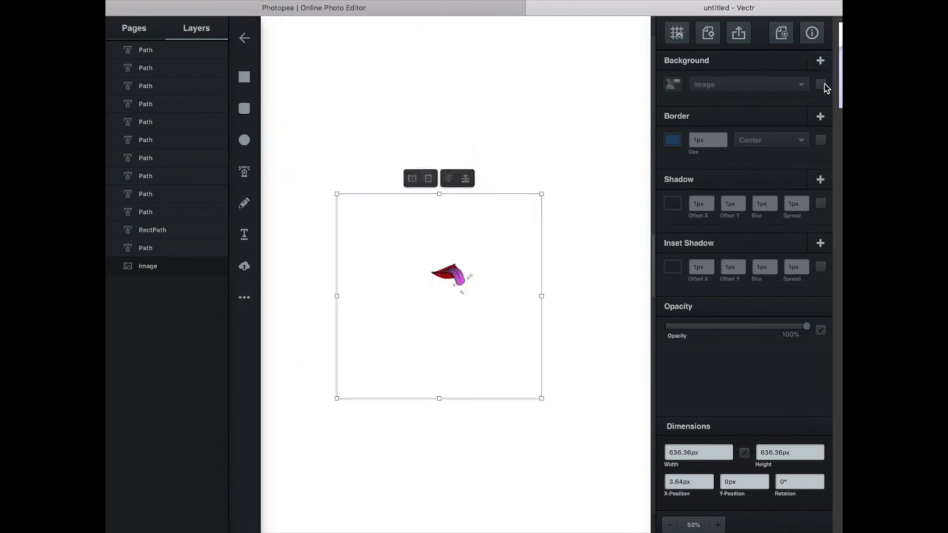
left_click(577, 180)
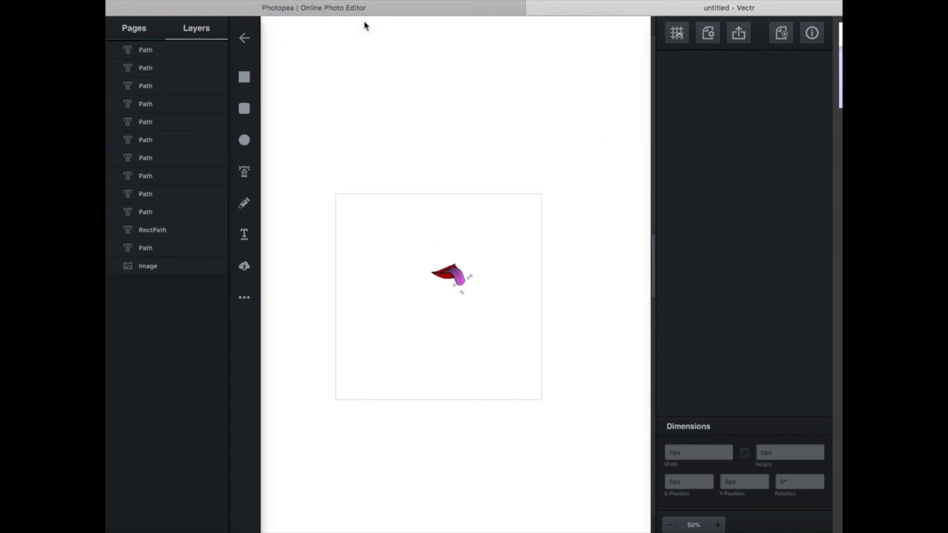
Export the page as a 640 × 640 px PNG and save the preview image to the computer.
left_click(735, 34)
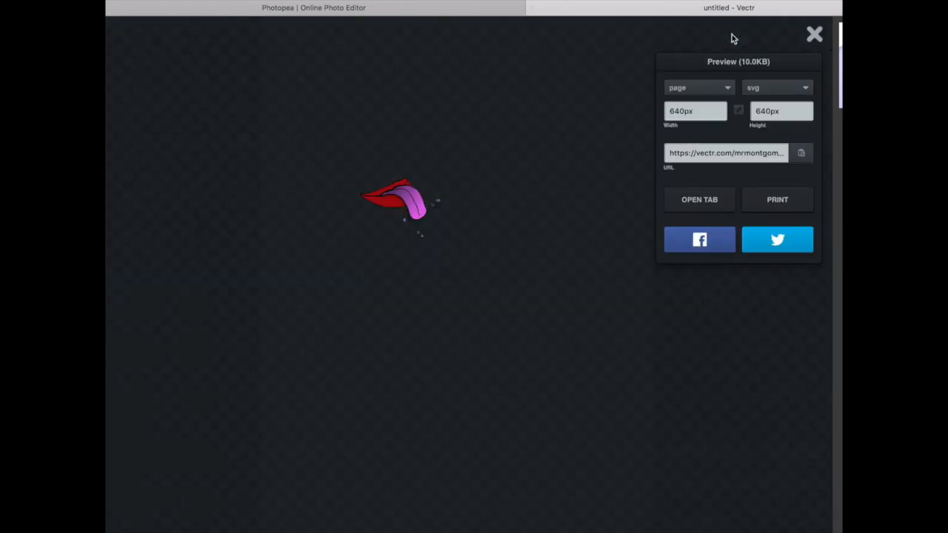
left_click(729, 91)
left_click(730, 90)
left_click(757, 89)
left_click(766, 100)
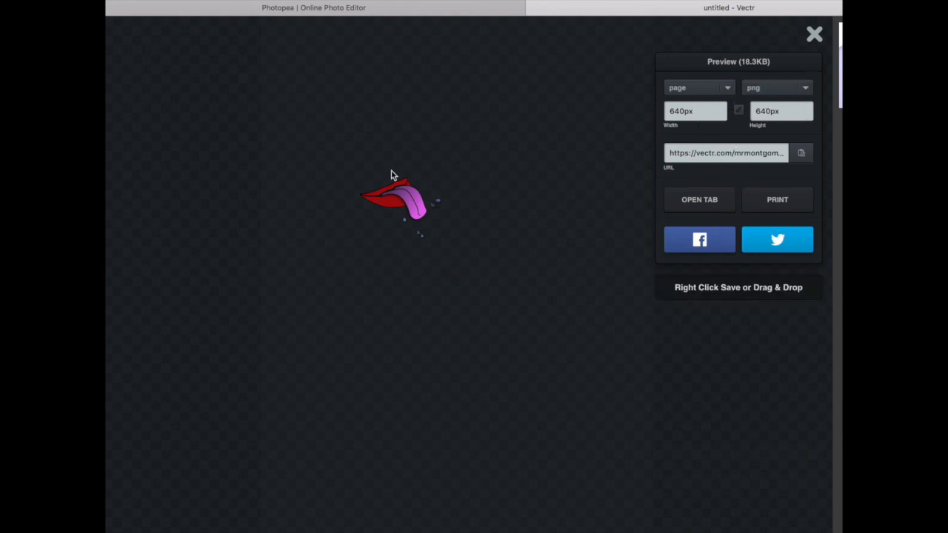
left_click_drag(394, 202, 842, 403)
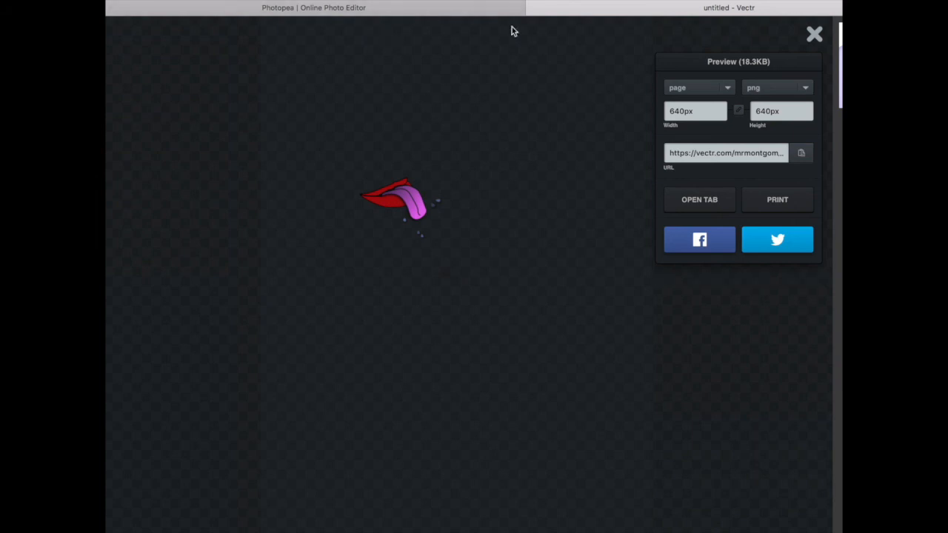
Switch to Photopea and place the exported mouth PNG into the portrait project as a smart object.
left_click(466, 13)
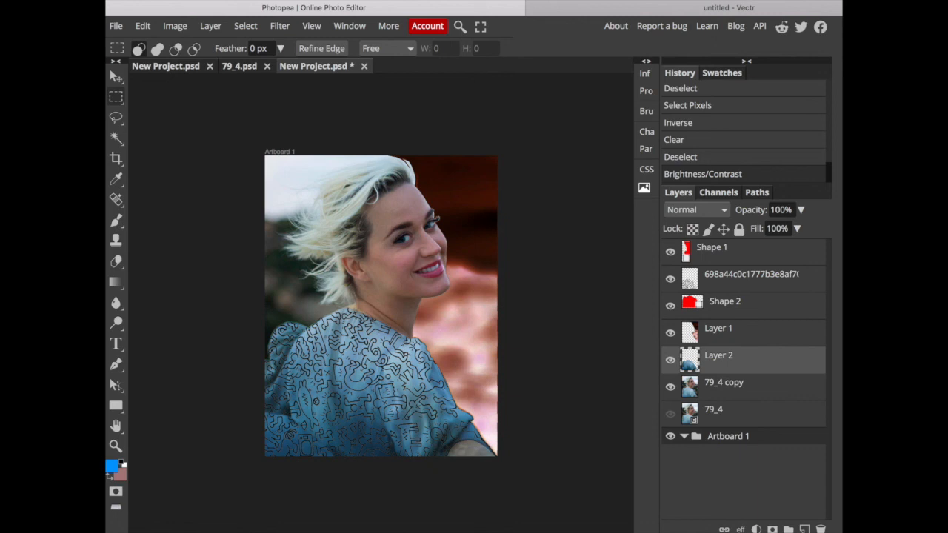
left_click(148, 1)
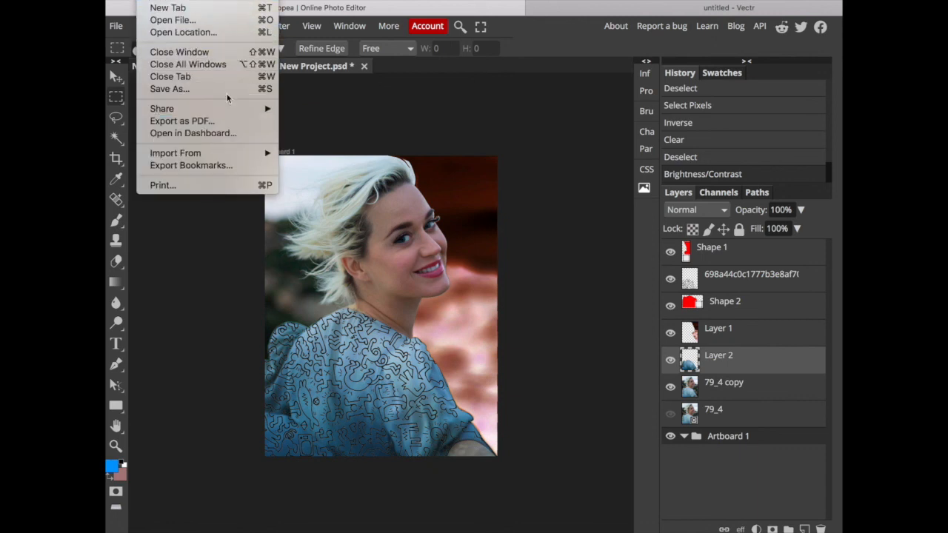
left_click(344, 94)
left_click(117, 25)
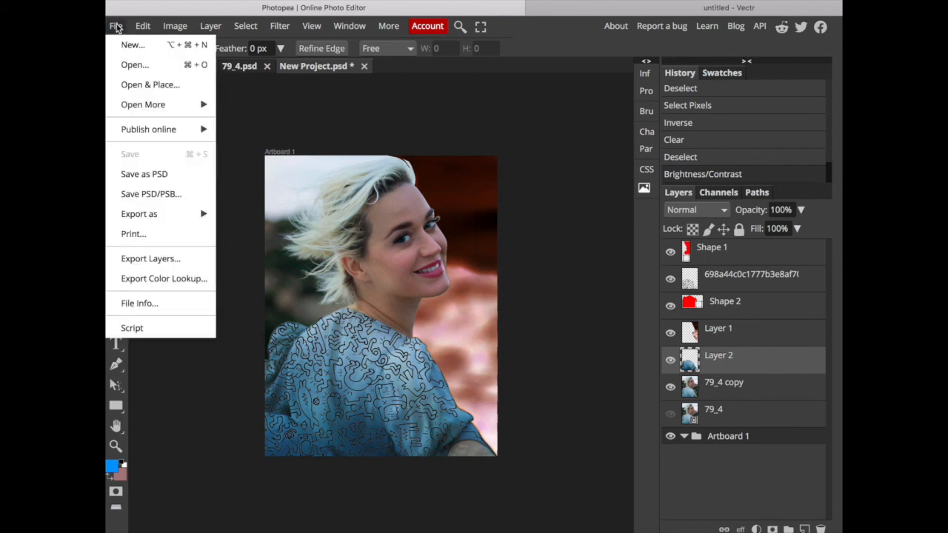
left_click(157, 84)
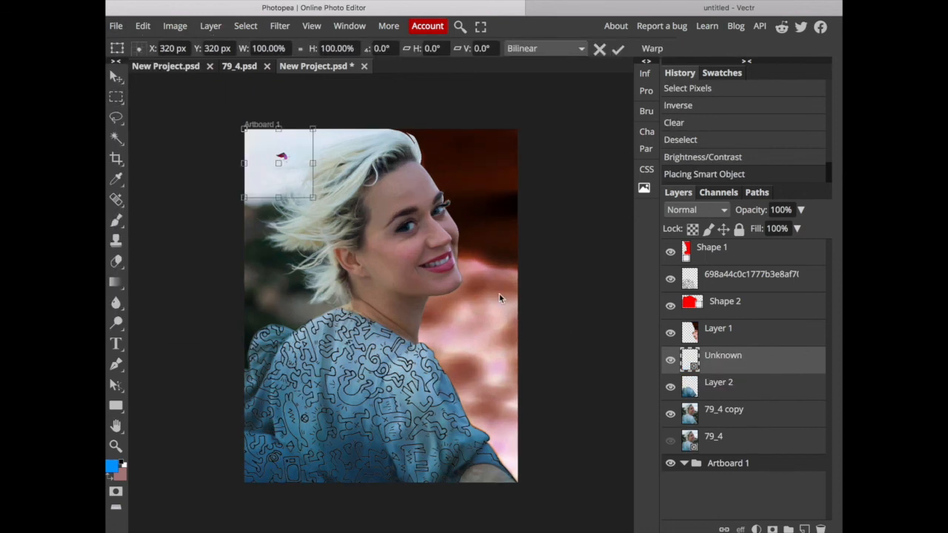
Scale the placed mouth artwork up proportionally to 560.16%.
left_click_drag(288, 184, 608, 487)
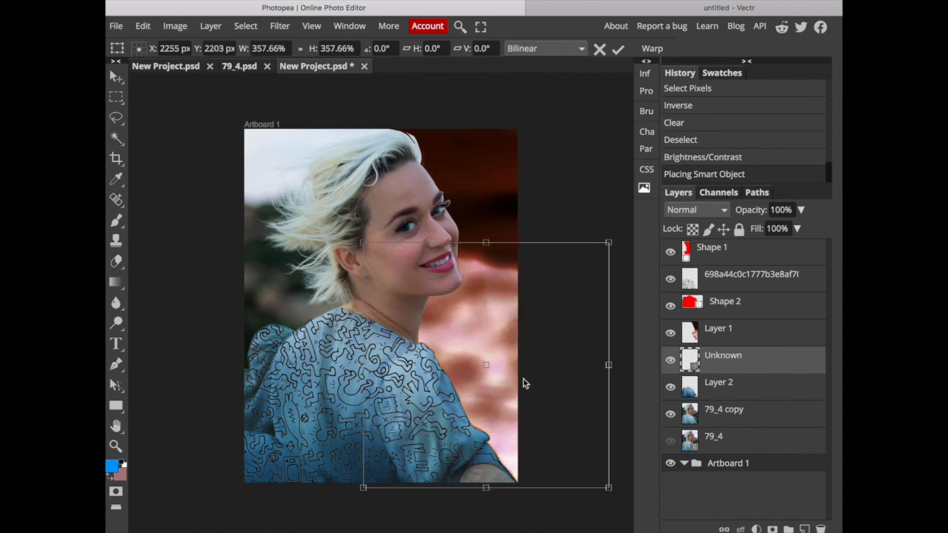
mouse_move(488, 366)
left_mouse_down()
mouse_move(385, 325)
mouse_move(502, 374)
left_mouse_up()
left_click_drag(427, 274, 319, 226)
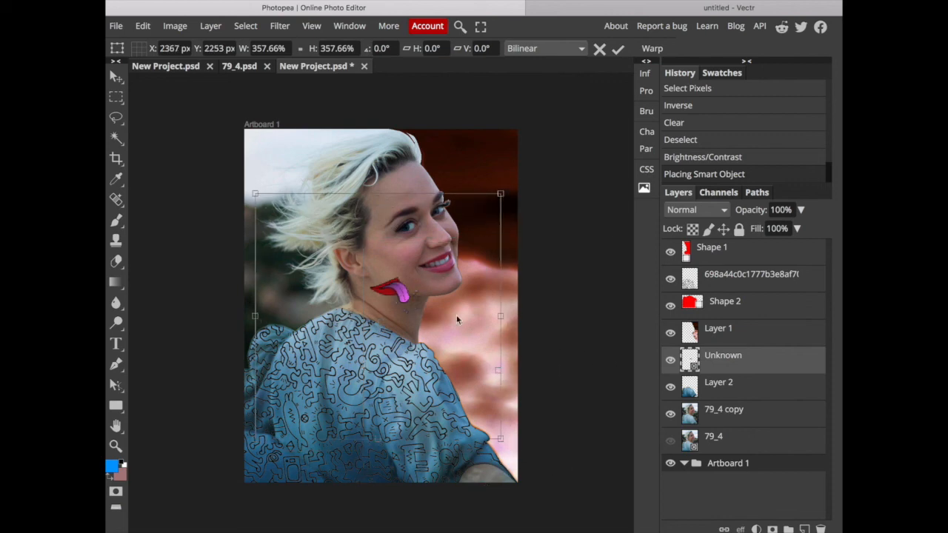
left_click_drag(502, 439, 504, 441)
left_click_drag(565, 485, 619, 516)
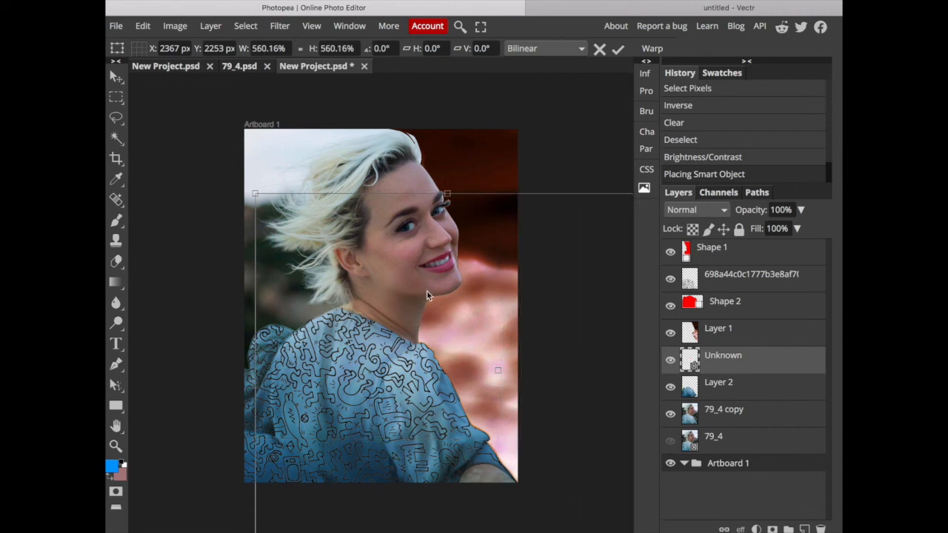
Position the enlarged mouth artwork over the woman's lips and move its layer to the top of the stack.
left_click_drag(417, 305, 391, 227)
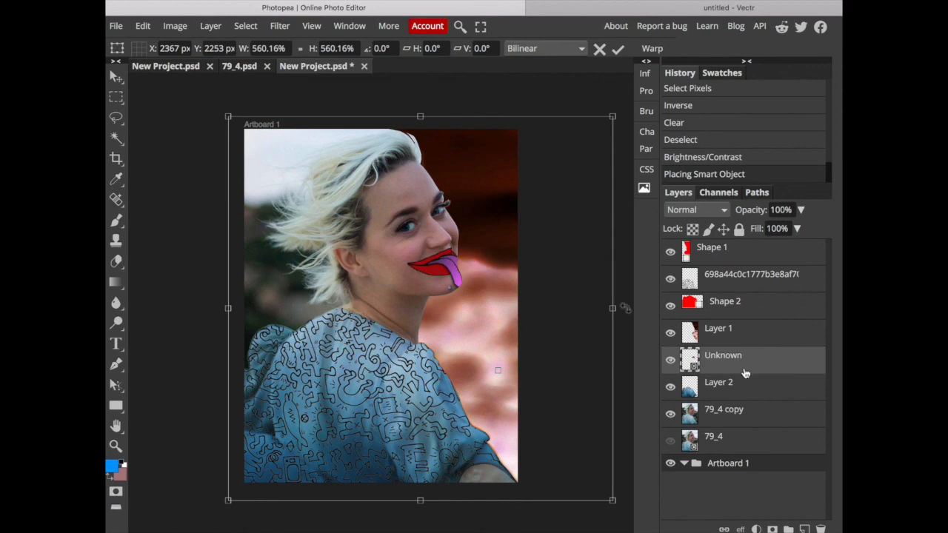
left_click_drag(739, 371, 725, 244)
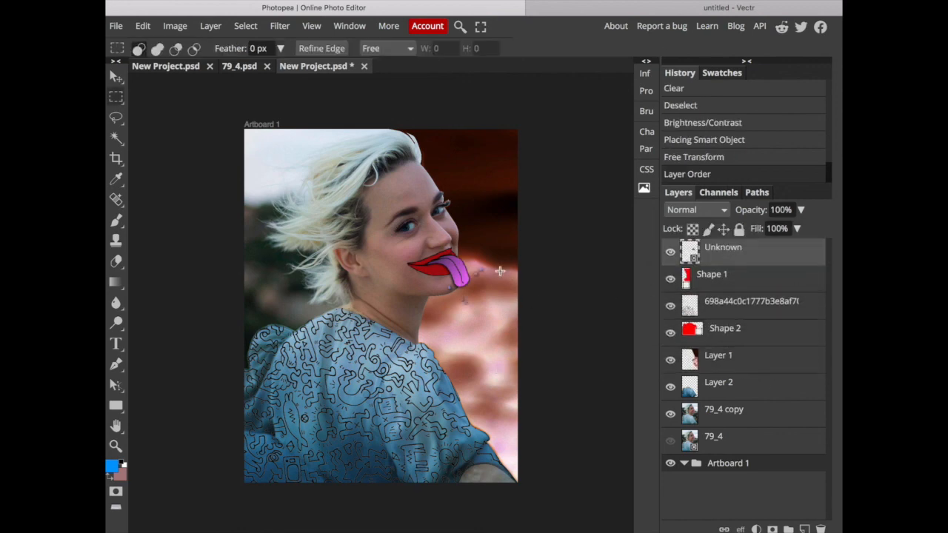